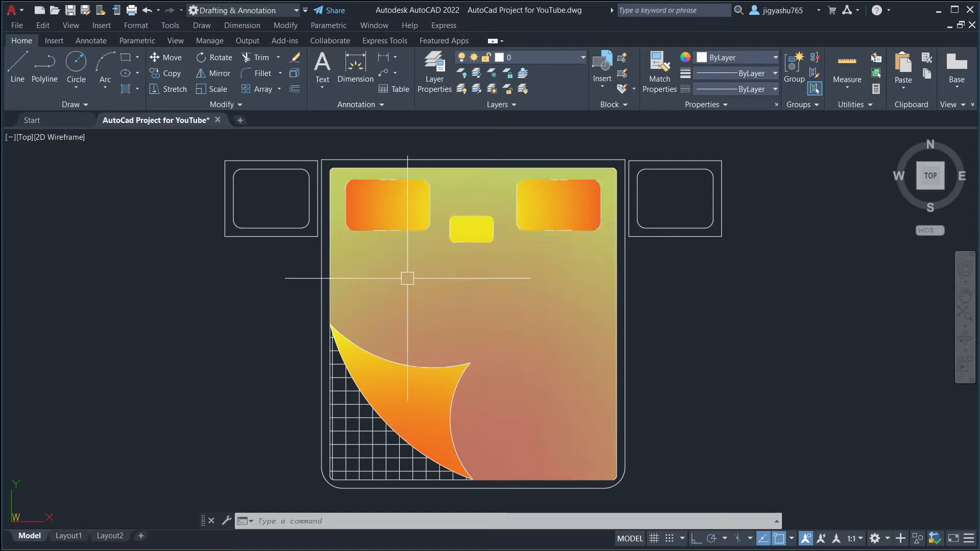
Move the two single beds and the double bed with their side tables next to the dining set beside the floor plan
{"action": "scroll", "coordinate": [409, 280], "scroll_direction": "down", "scroll_amount": 2}
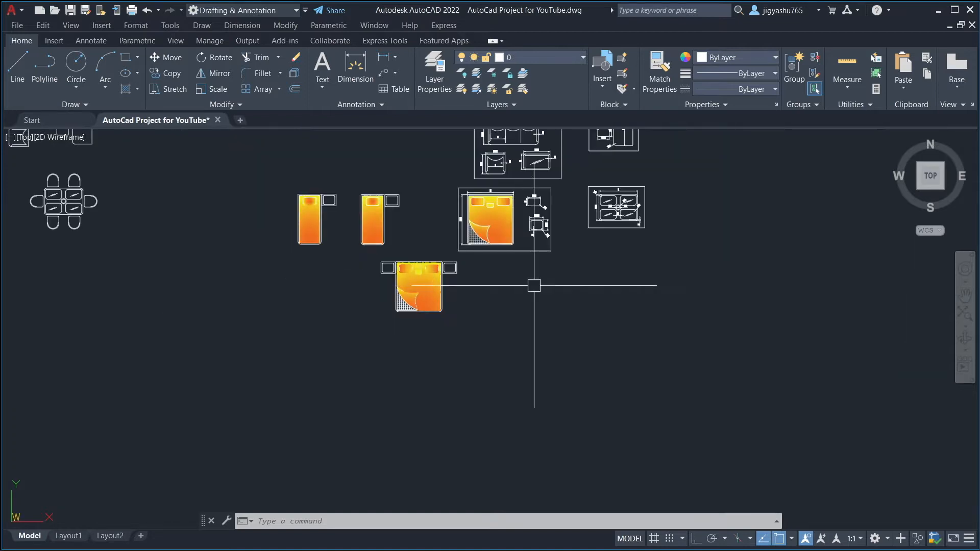
{"action": "scroll", "coordinate": [664, 269], "scroll_direction": "down", "scroll_amount": 2}
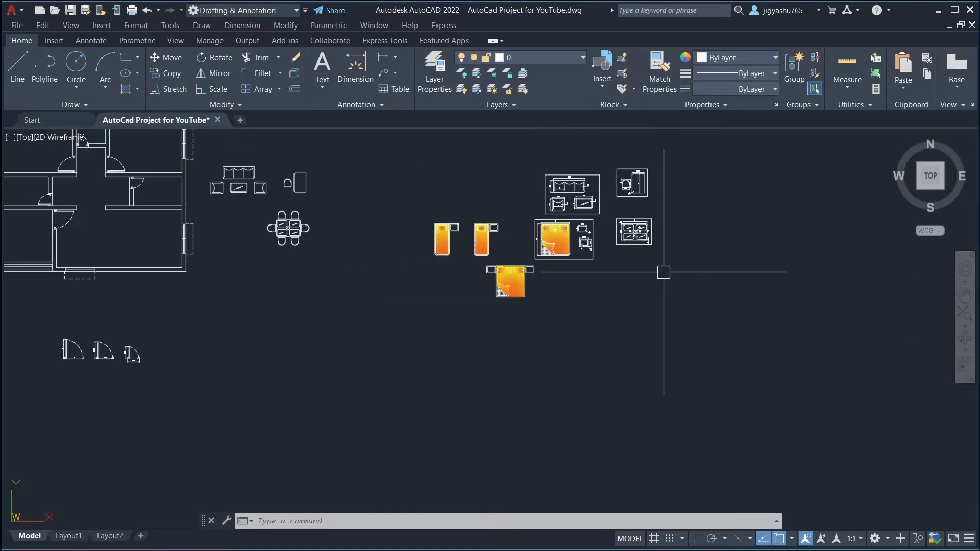
{"action": "left_click", "coordinate": [406, 201]}
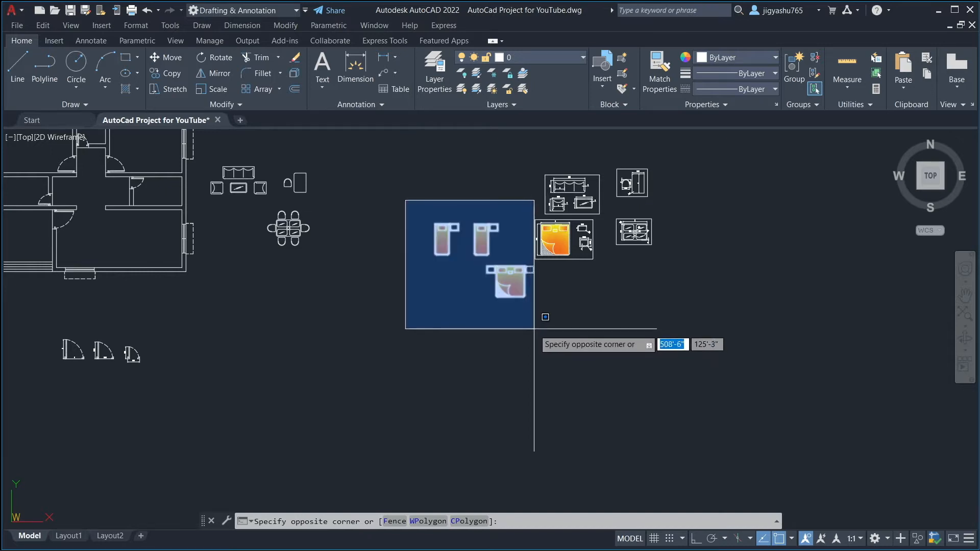
{"action": "left_click", "coordinate": [530, 314]}
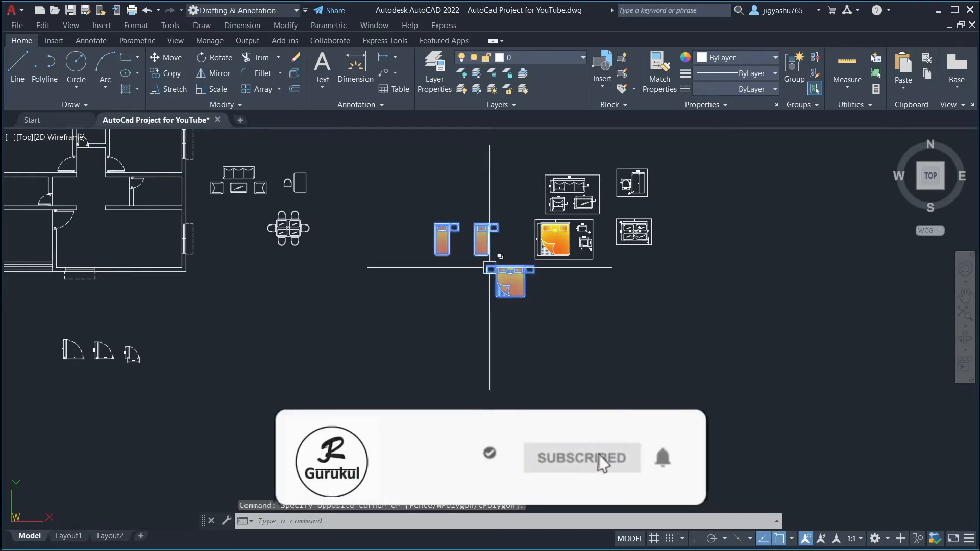
{"action": "scroll", "coordinate": [505, 268], "scroll_direction": "up", "scroll_amount": 4}
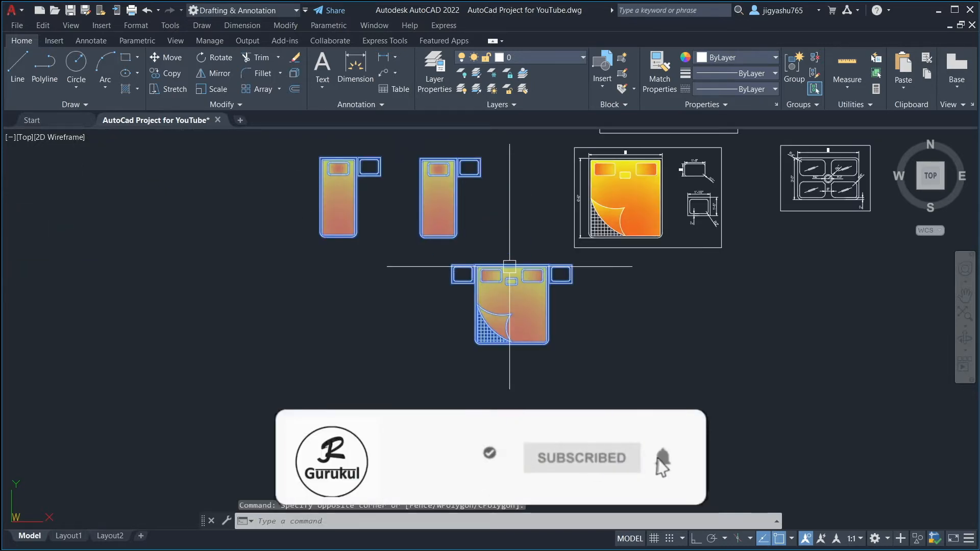
{"action": "left_click", "coordinate": [159, 58]}
{"action": "left_click", "coordinate": [480, 279]}
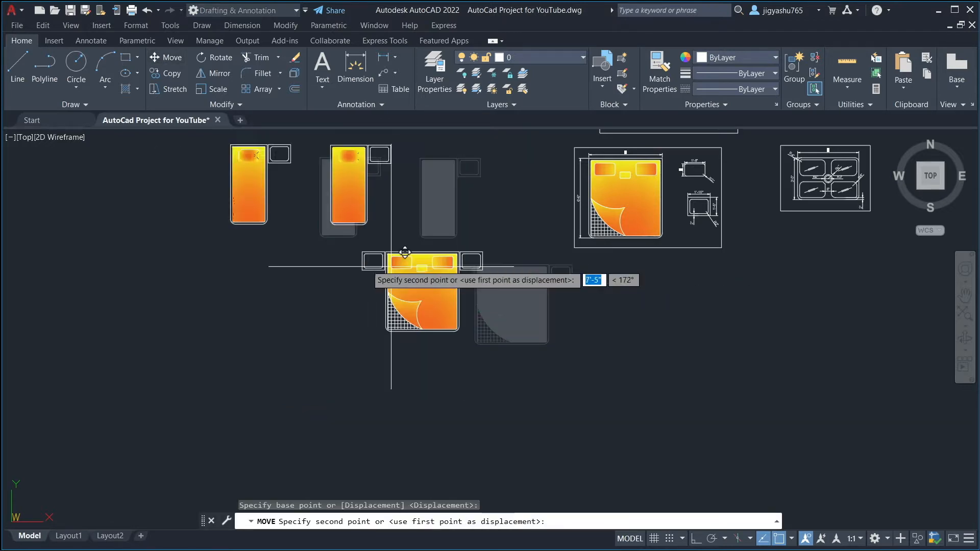
{"action": "scroll", "coordinate": [404, 252], "scroll_direction": "down", "scroll_amount": 4}
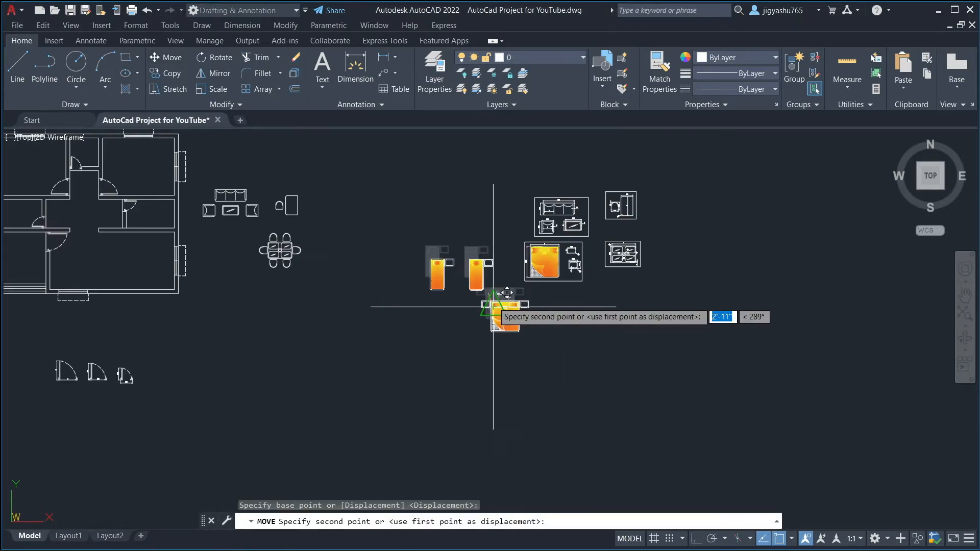
{"action": "left_click", "coordinate": [257, 278]}
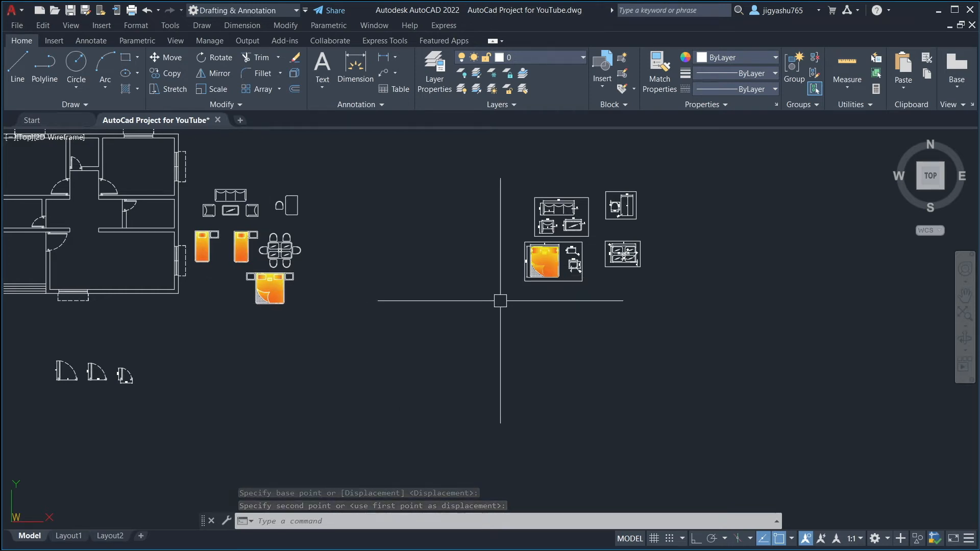
Draw a horizontal 1'-8" line with Ortho on in the empty area beside the dimensioned furniture details
{"action": "scroll", "coordinate": [500, 300], "scroll_direction": "up", "scroll_amount": 2}
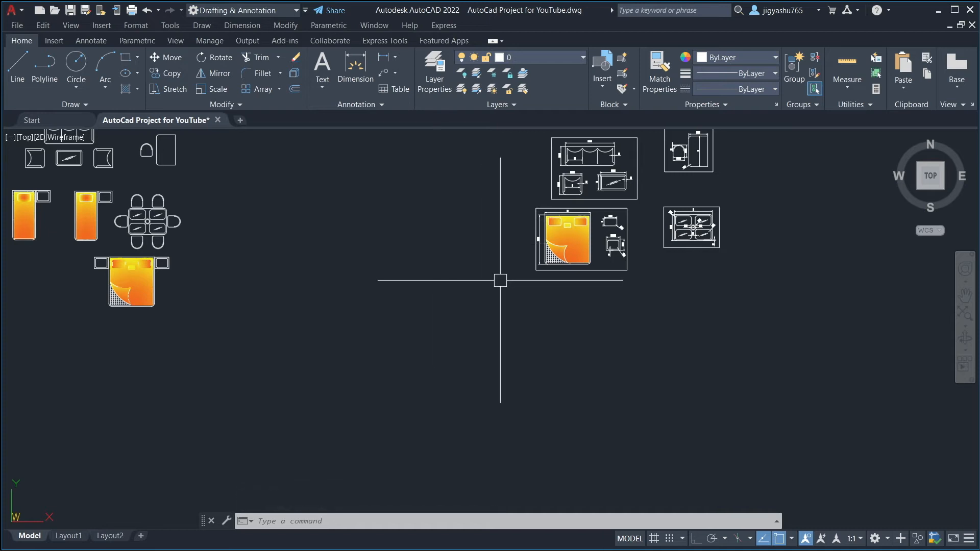
{"action": "scroll", "coordinate": [663, 307], "scroll_direction": "down", "scroll_amount": 4}
{"action": "scroll", "coordinate": [534, 200], "scroll_direction": "up", "scroll_amount": 6}
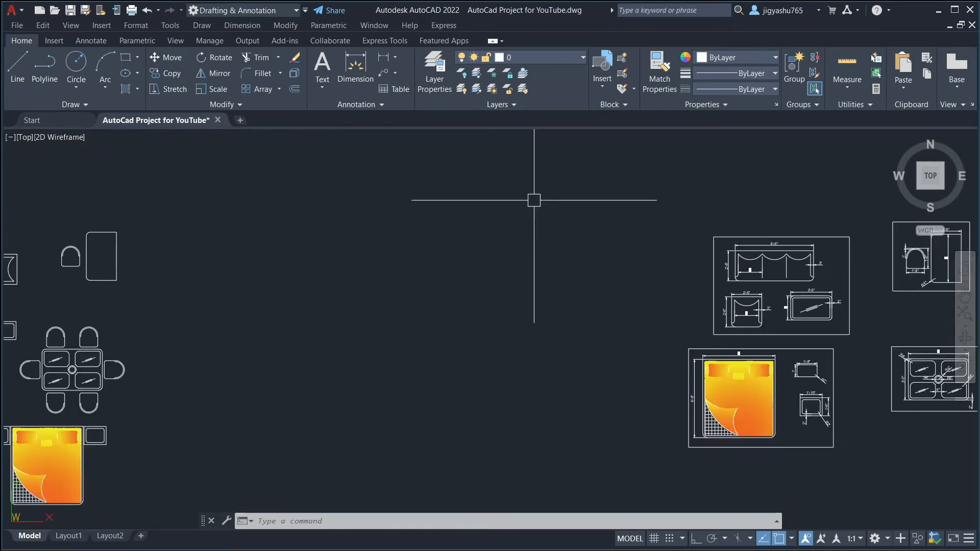
{"action": "scroll", "coordinate": [534, 224], "scroll_direction": "up", "scroll_amount": 2}
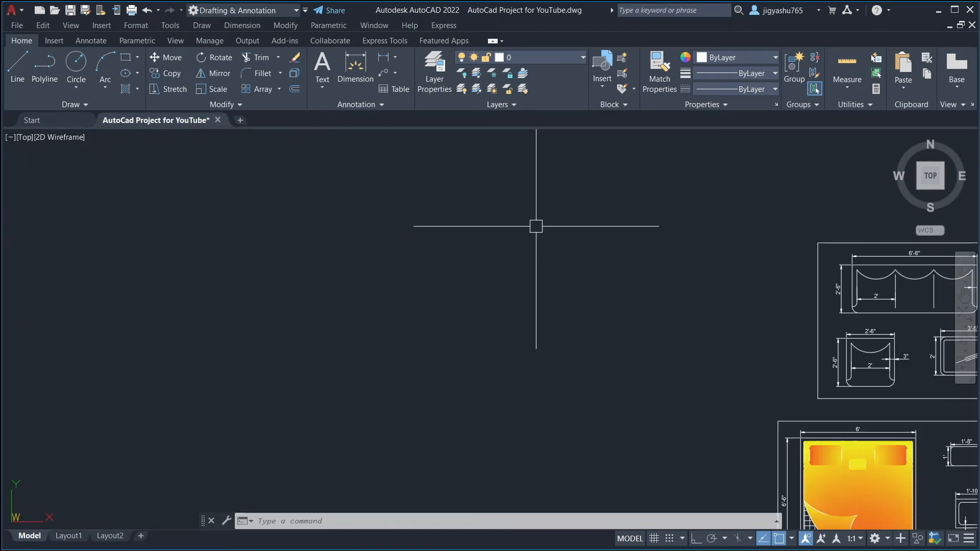
{"action": "left_click", "coordinate": [20, 72]}
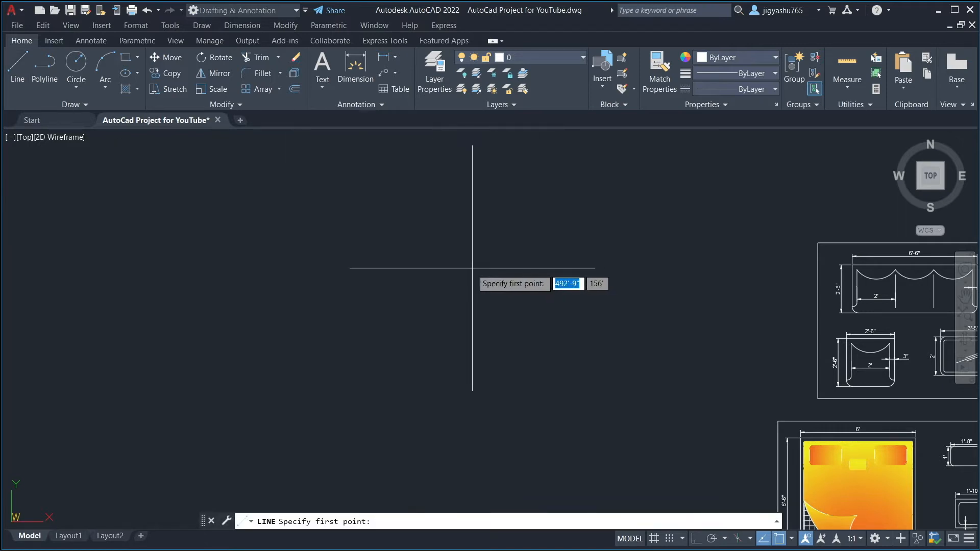
{"action": "left_click", "coordinate": [518, 295]}
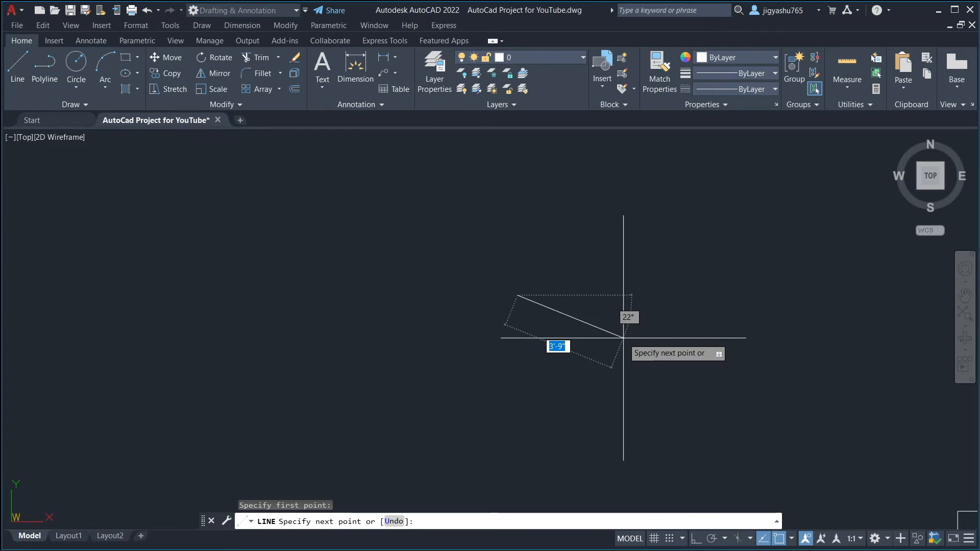
{"action": "key", "text": "F8"}
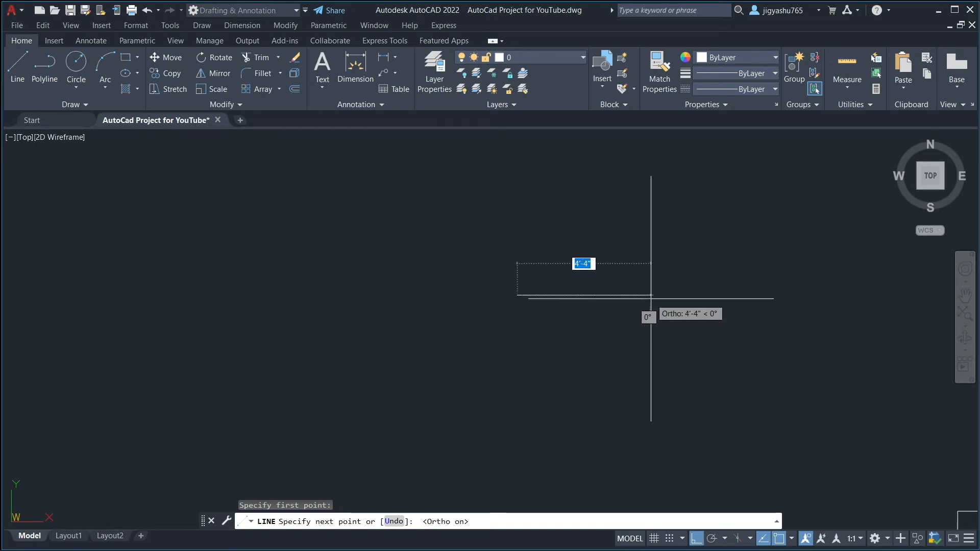
{"action": "type", "text": "1'-8\""}
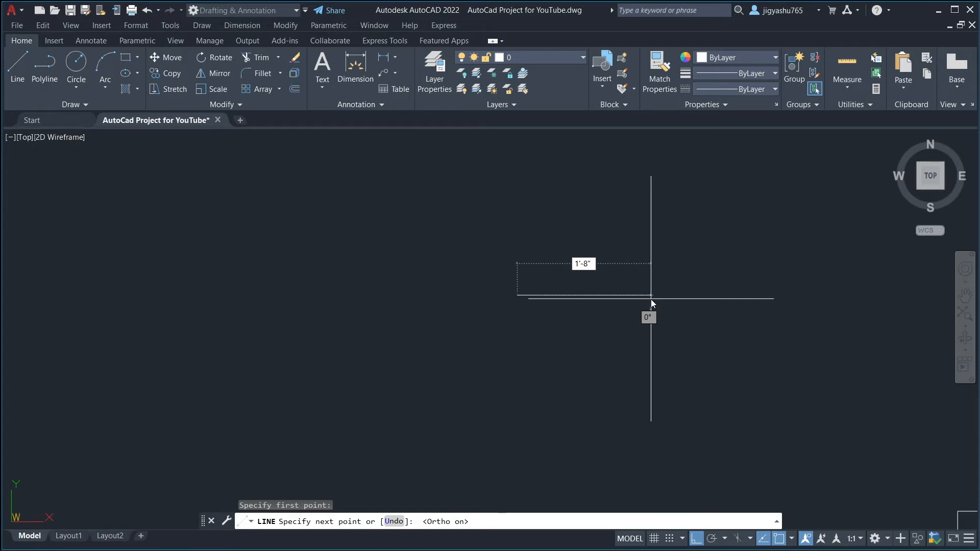
{"action": "key", "text": "Return"}
Complete the rectangle with a 1'-4" line downward and a 1'-8" line back to the left, and close it
{"action": "scroll", "coordinate": [553, 330], "scroll_direction": "up", "scroll_amount": 2}
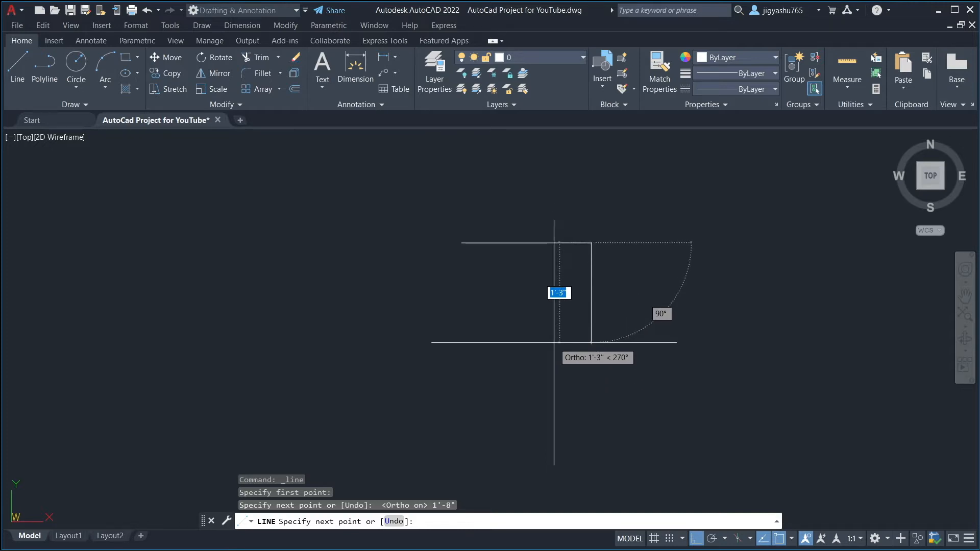
{"action": "type", "text": "'-4\""}
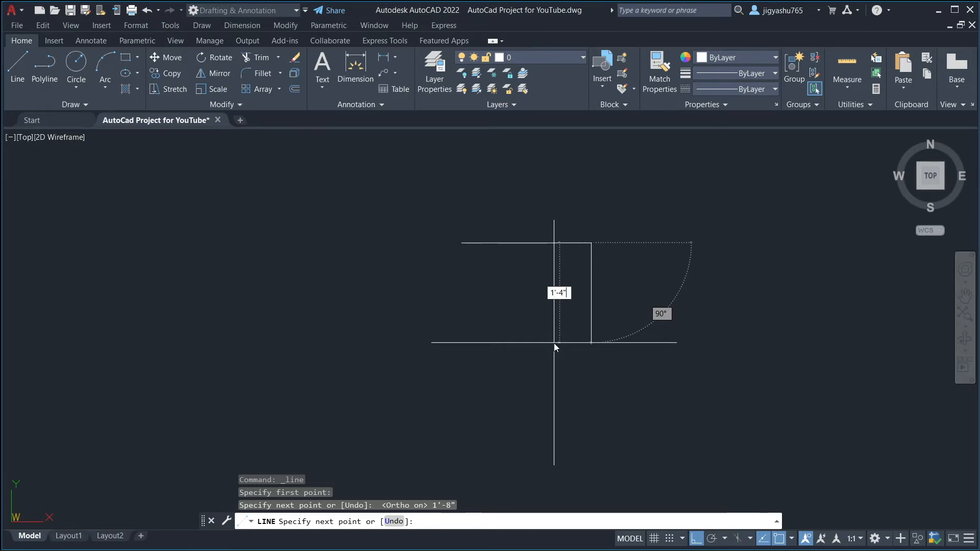
{"action": "key", "text": "Return"}
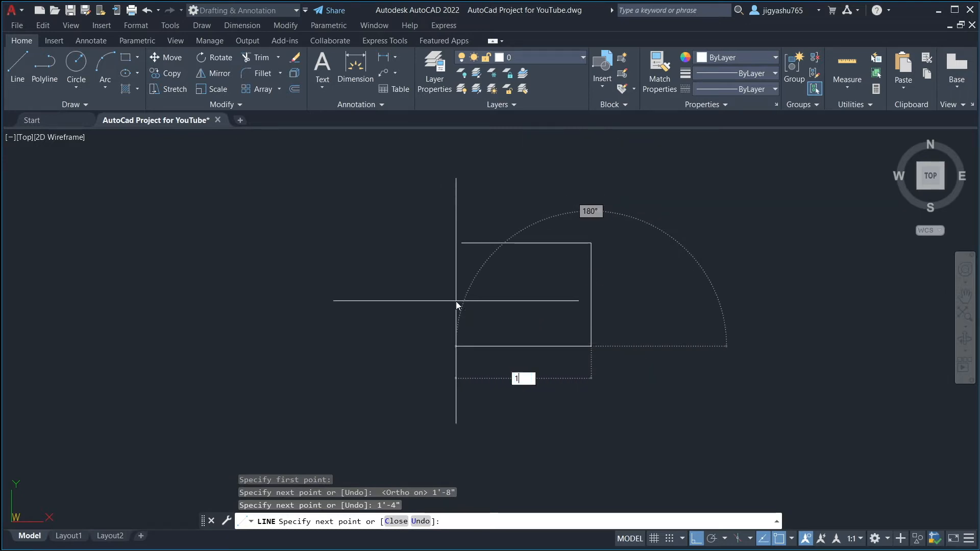
{"action": "type", "text": "1'"}
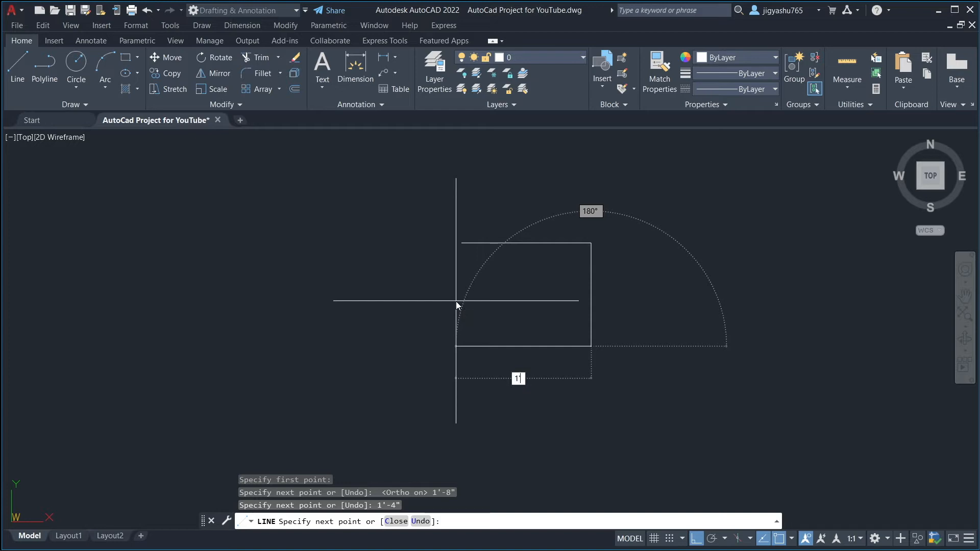
{"action": "type", "text": "-8\""}
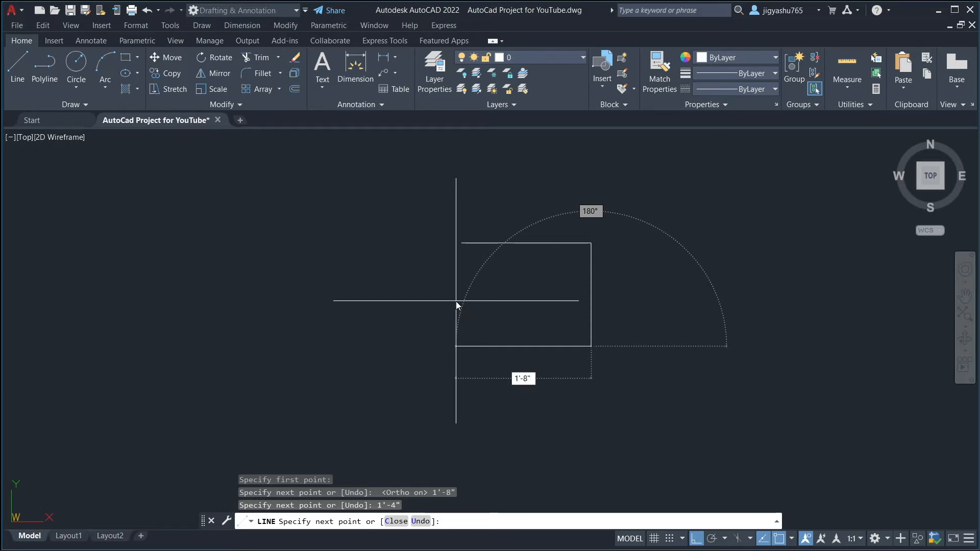
{"action": "key", "text": "Return"}
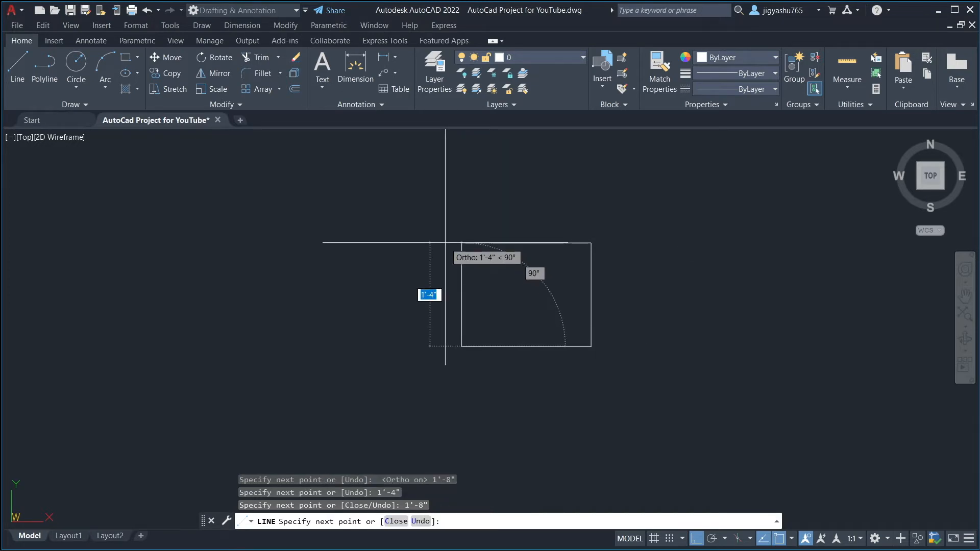
{"action": "type", "text": "c"}
{"action": "key", "text": "Return"}
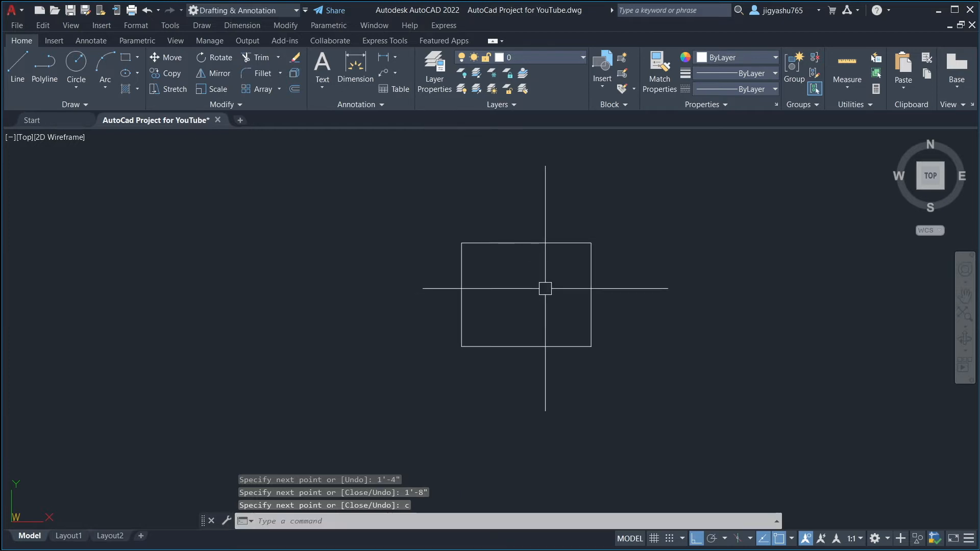
Draw a 1' line down from the rectangle's upper-left corner along its left edge
{"action": "scroll", "coordinate": [546, 311], "scroll_direction": "up", "scroll_amount": 4}
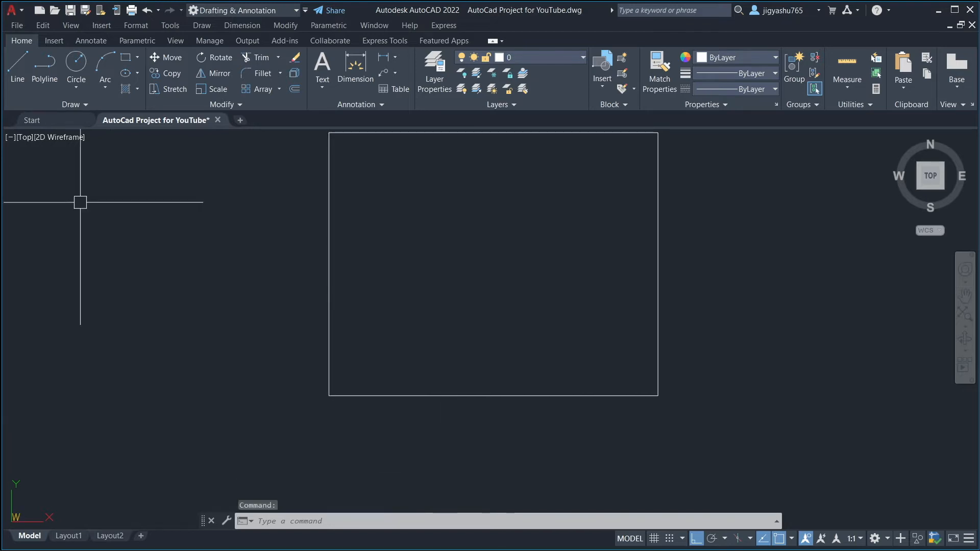
{"action": "left_click", "coordinate": [17, 68]}
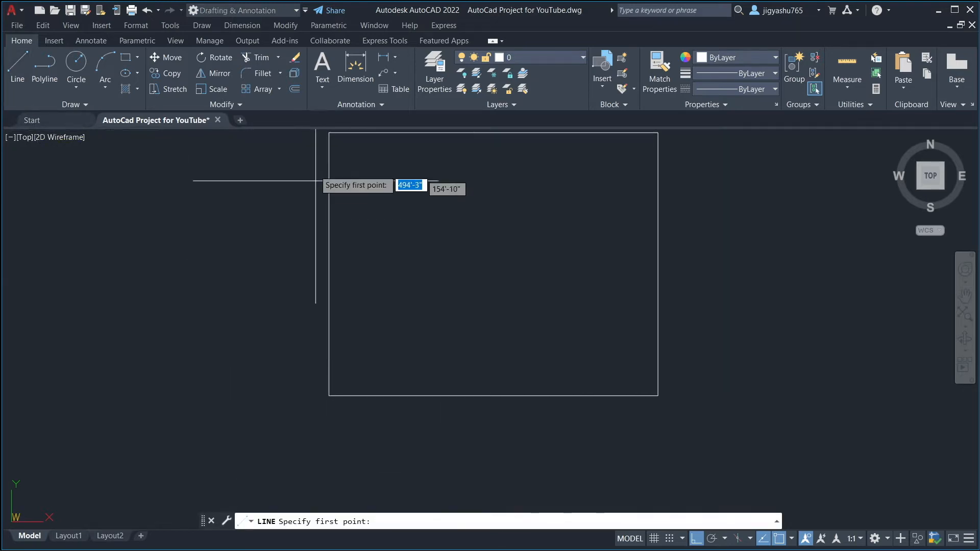
{"action": "left_click", "coordinate": [329, 134]}
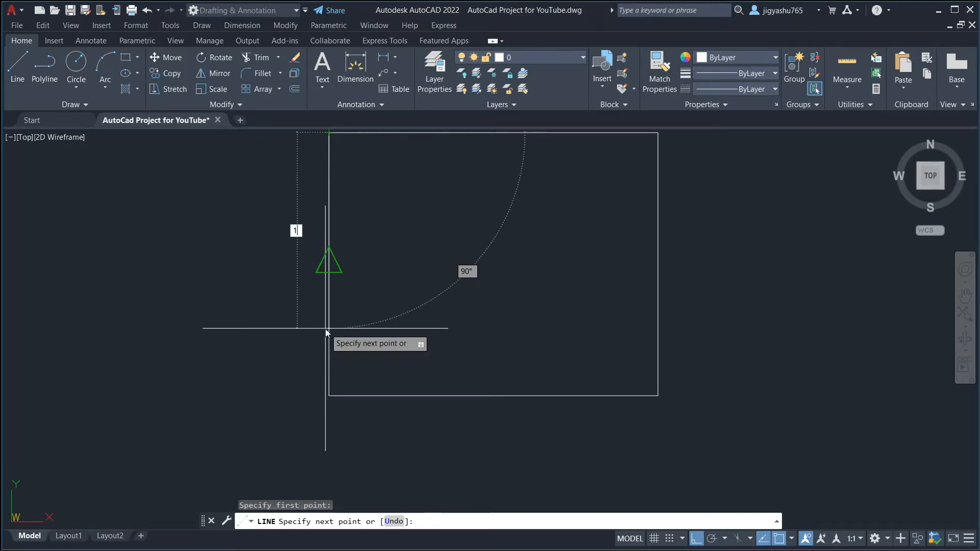
{"action": "type", "text": "1'"}
{"action": "key", "text": "Return"}
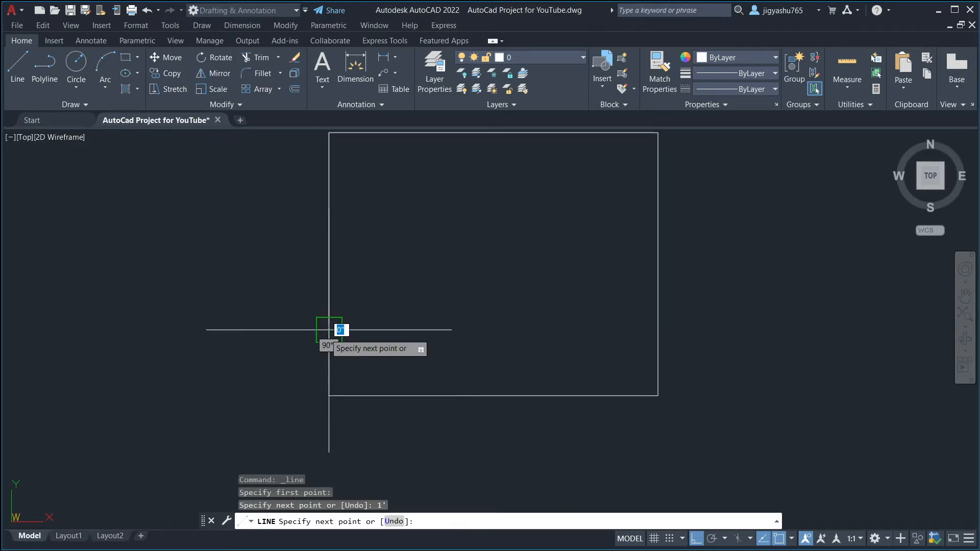
{"action": "left_click", "coordinate": [326, 329]}
{"action": "key", "text": "Escape"}
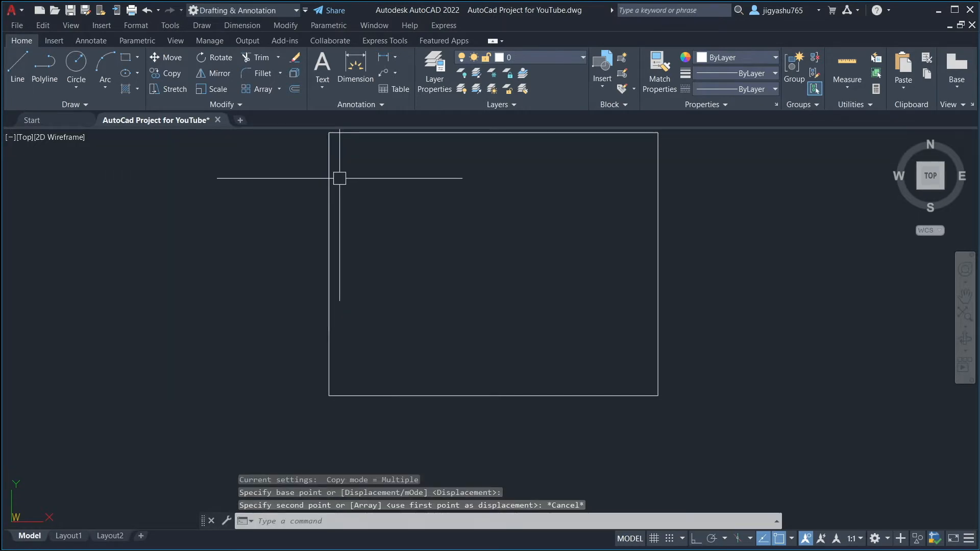
Mirror the 1' line about the rectangle's vertical centreline onto the right edge, keeping the source line
{"action": "left_click", "coordinate": [329, 178]}
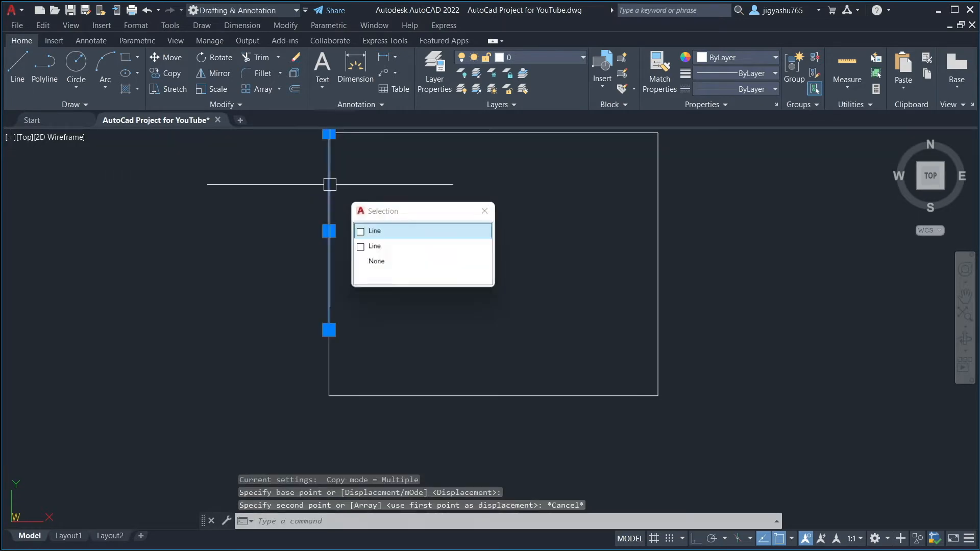
{"action": "left_click", "coordinate": [215, 76]}
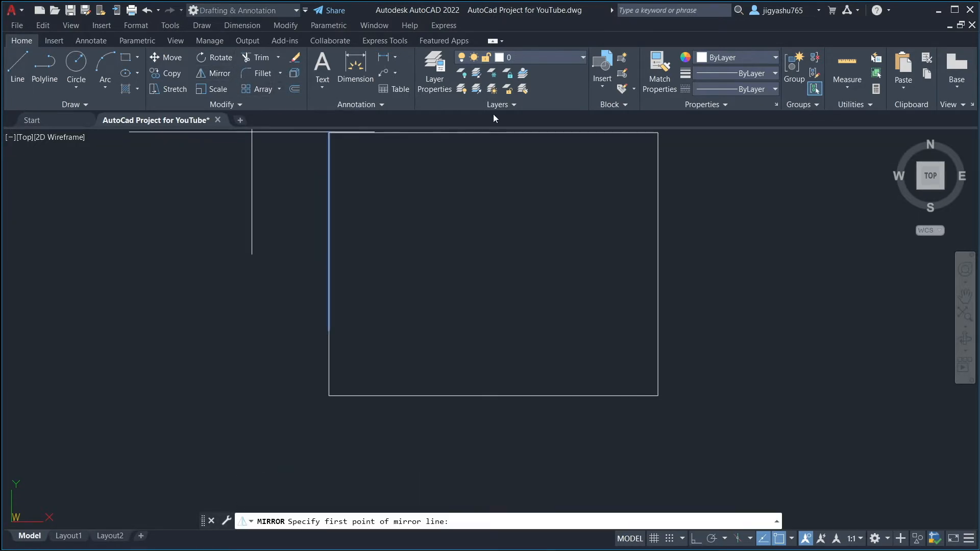
{"action": "left_click", "coordinate": [494, 134]}
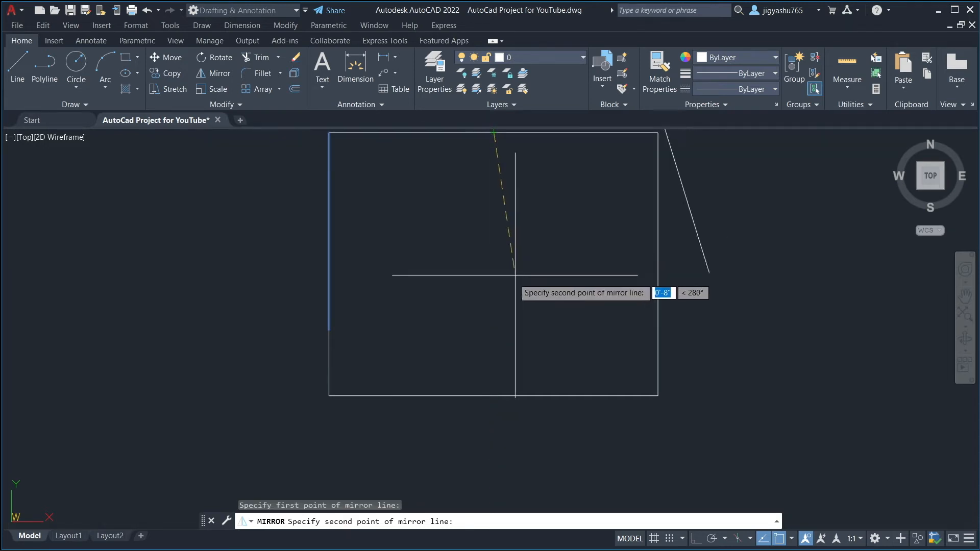
{"action": "left_click", "coordinate": [493, 292]}
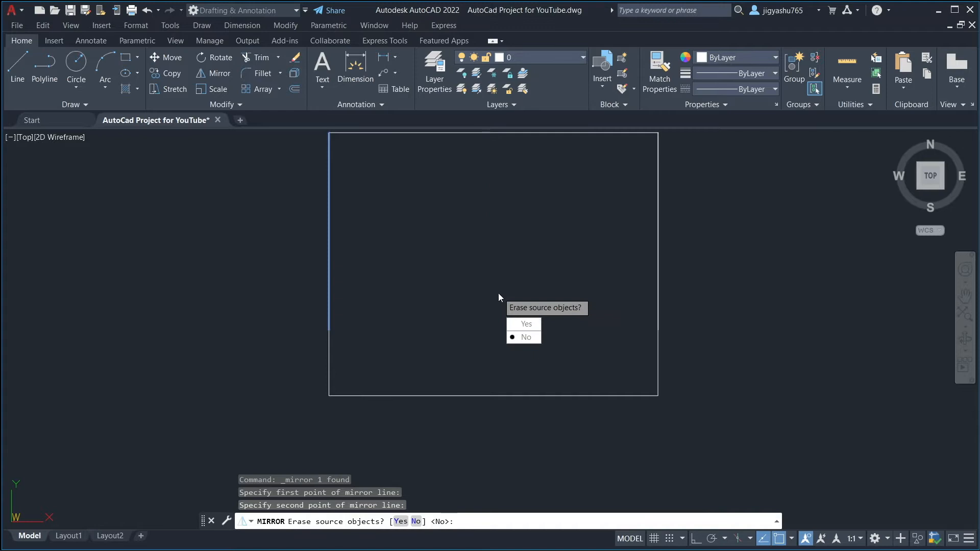
{"action": "left_click", "coordinate": [527, 339]}
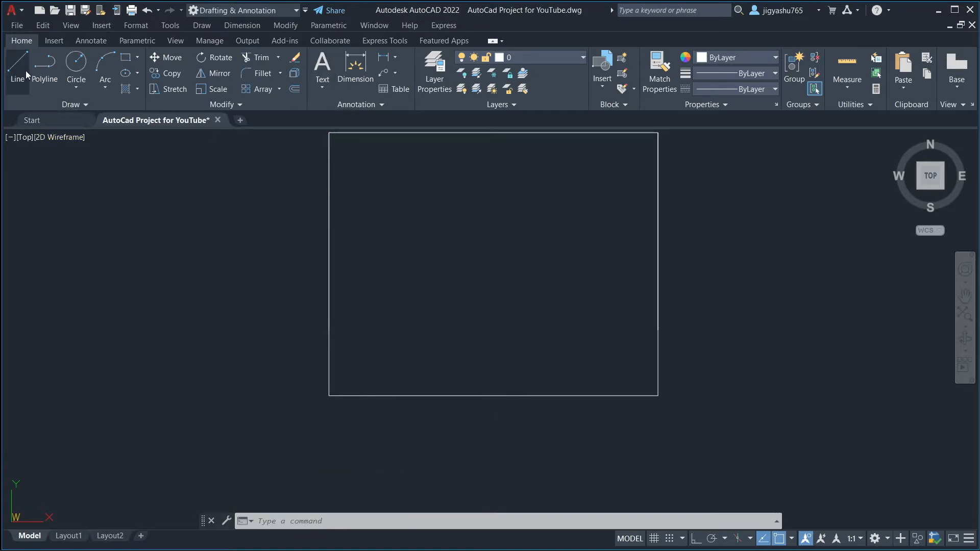
Draw a three-point arc from the left 1' line's lower end through the bottom edge's midpoint to the right 1' line's lower end
{"action": "left_click", "coordinate": [113, 59]}
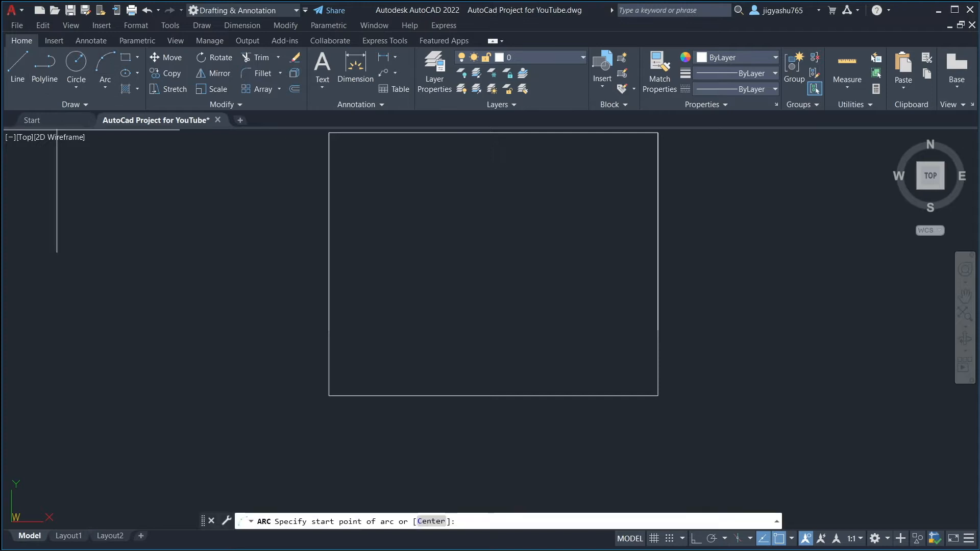
{"action": "left_click", "coordinate": [329, 329]}
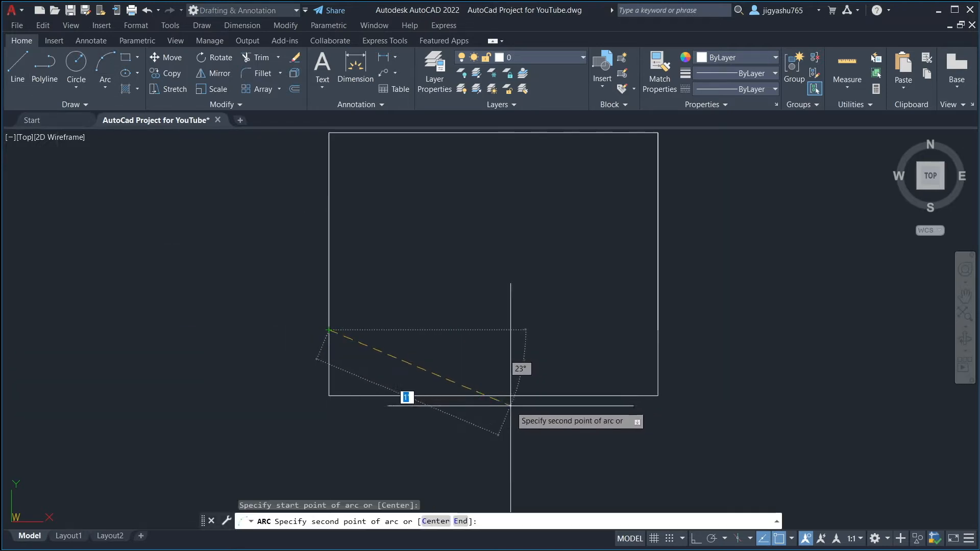
{"action": "left_click", "coordinate": [494, 396]}
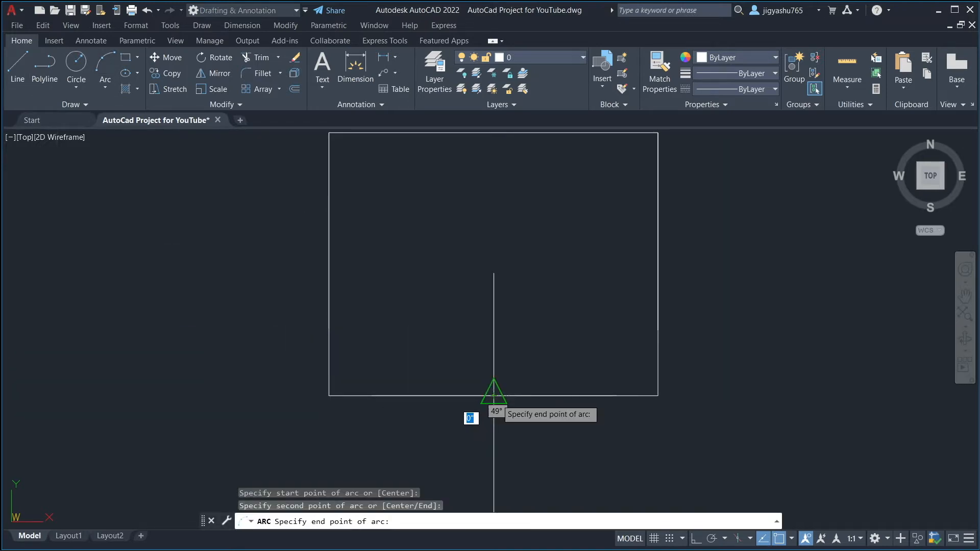
{"action": "left_click", "coordinate": [658, 330]}
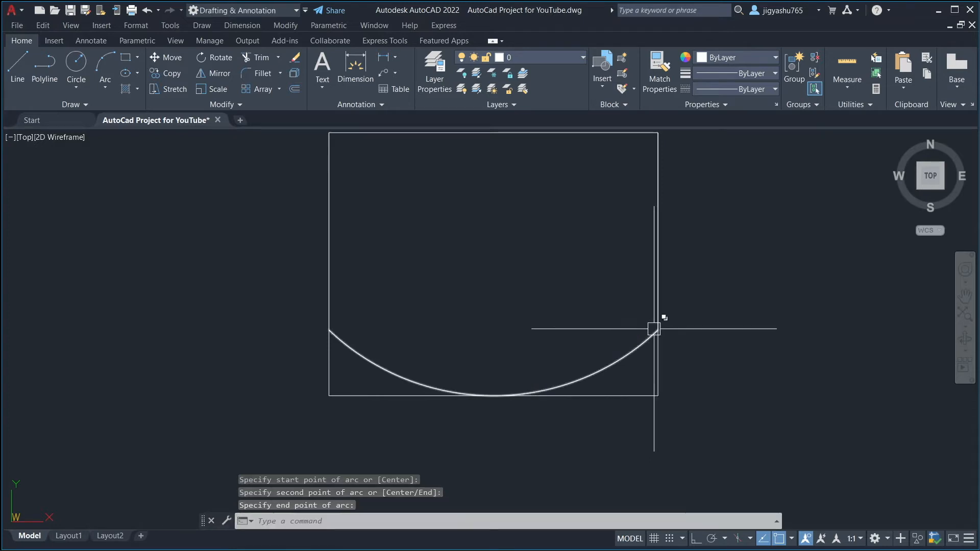
Erase the two 1' helper lines lying along the rectangle's right and left edges
{"action": "left_click", "coordinate": [657, 243]}
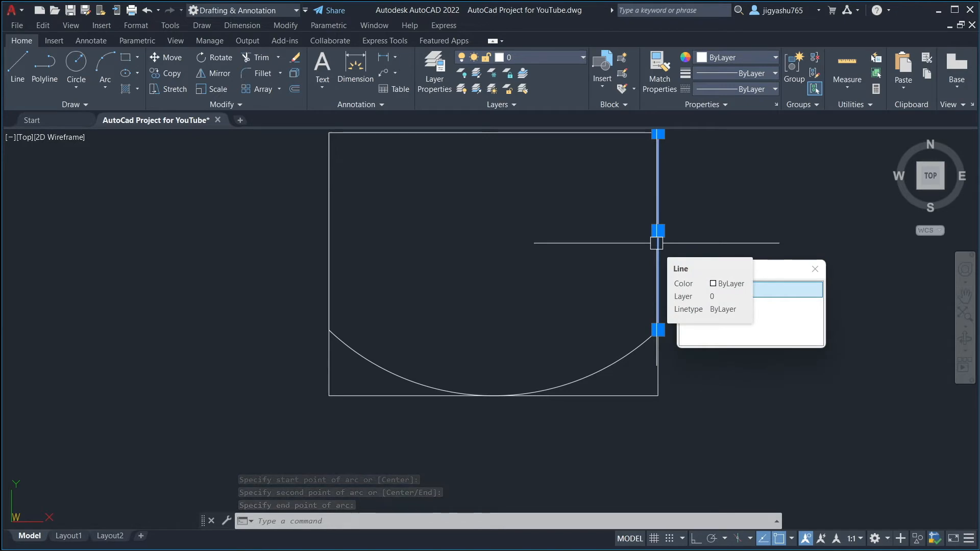
{"action": "key", "text": "Delete"}
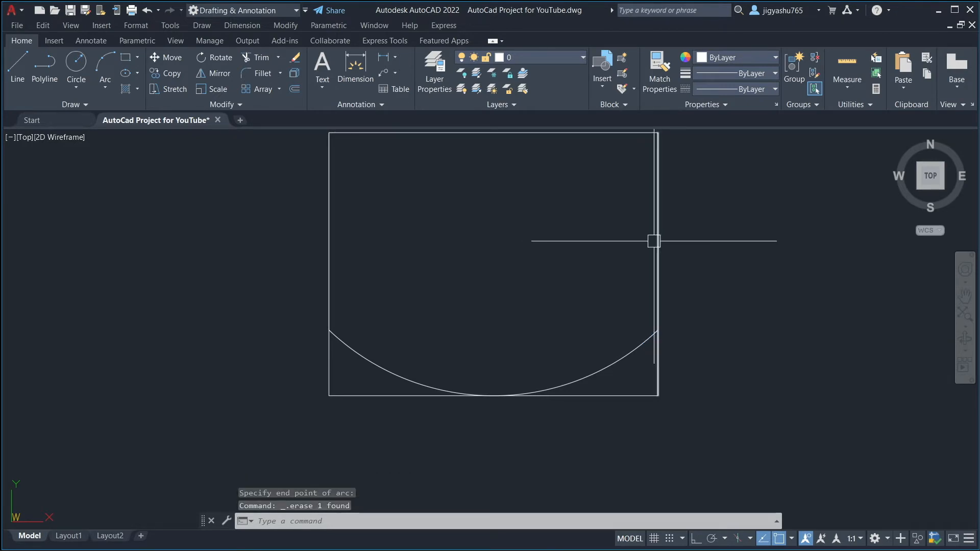
{"action": "left_click", "coordinate": [331, 269]}
{"action": "key", "text": "Delete"}
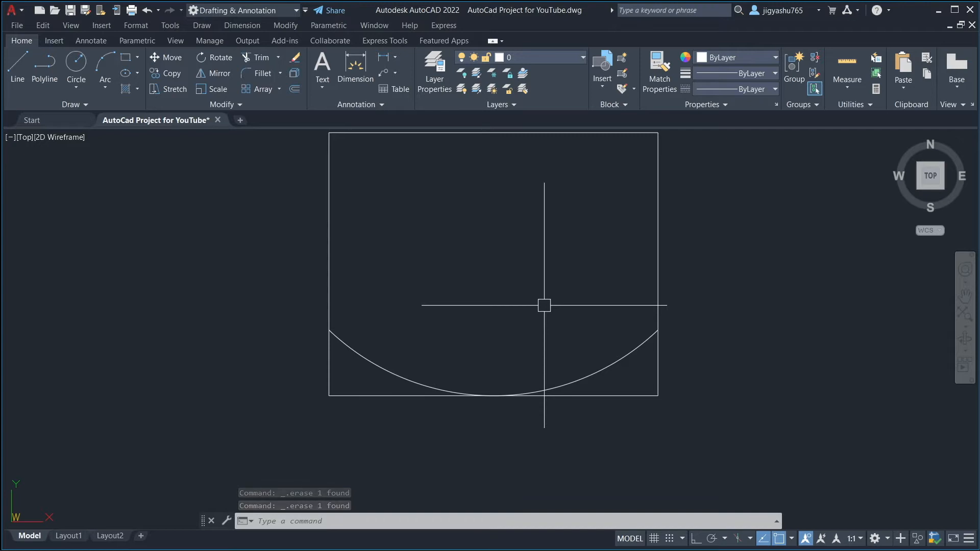
Trim the rectangle's bottom edge and the side edge pieces below the arc, leaving the curved front
{"action": "scroll", "coordinate": [508, 321], "scroll_direction": "down", "scroll_amount": 4}
{"action": "scroll", "coordinate": [508, 321], "scroll_direction": "up", "scroll_amount": 4}
{"action": "scroll", "coordinate": [487, 433], "scroll_direction": "up", "scroll_amount": 2}
{"action": "scroll", "coordinate": [487, 433], "scroll_direction": "up", "scroll_amount": 2}
{"action": "scroll", "coordinate": [485, 429], "scroll_direction": "down", "scroll_amount": 2}
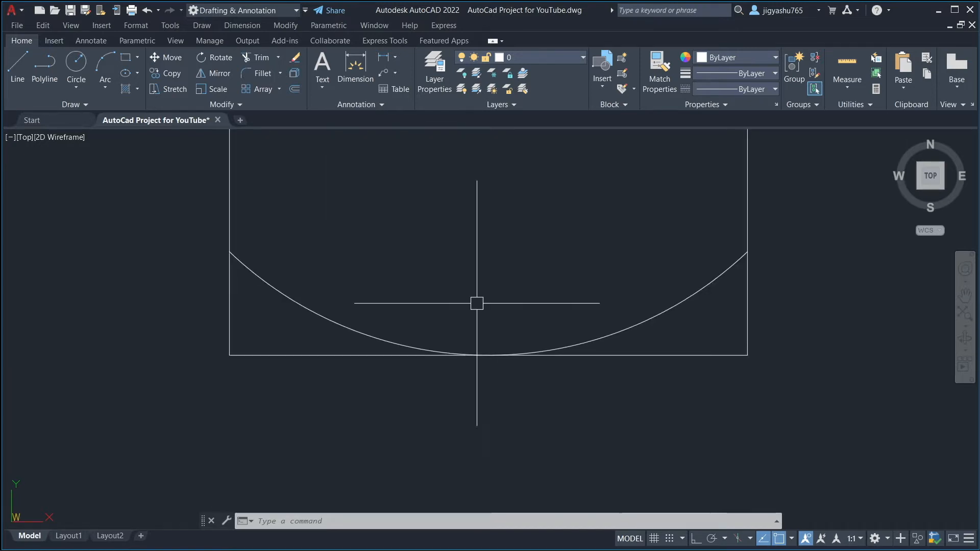
{"action": "scroll", "coordinate": [429, 259], "scroll_direction": "down", "scroll_amount": 2}
{"action": "scroll", "coordinate": [432, 265], "scroll_direction": "down", "scroll_amount": 2}
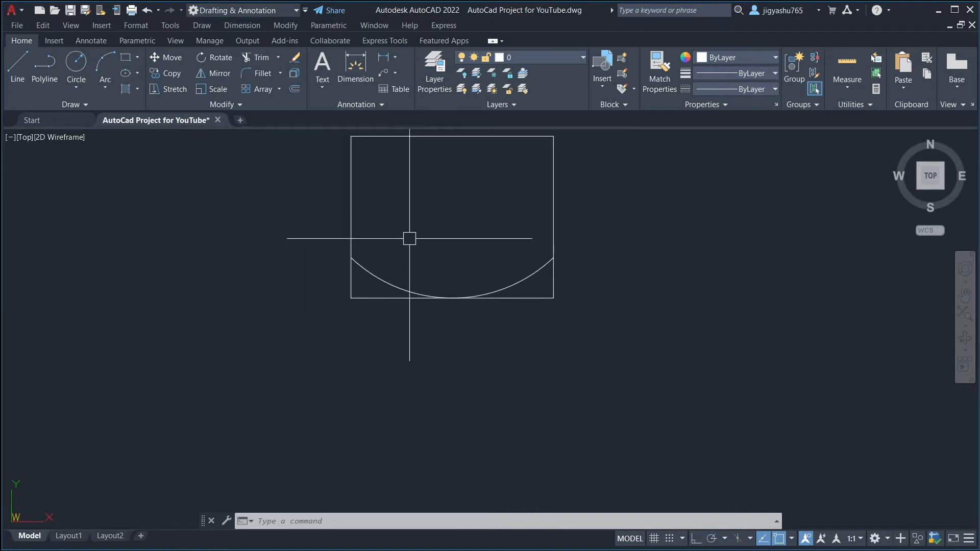
{"action": "left_click", "coordinate": [348, 276]}
{"action": "left_click", "coordinate": [365, 301]}
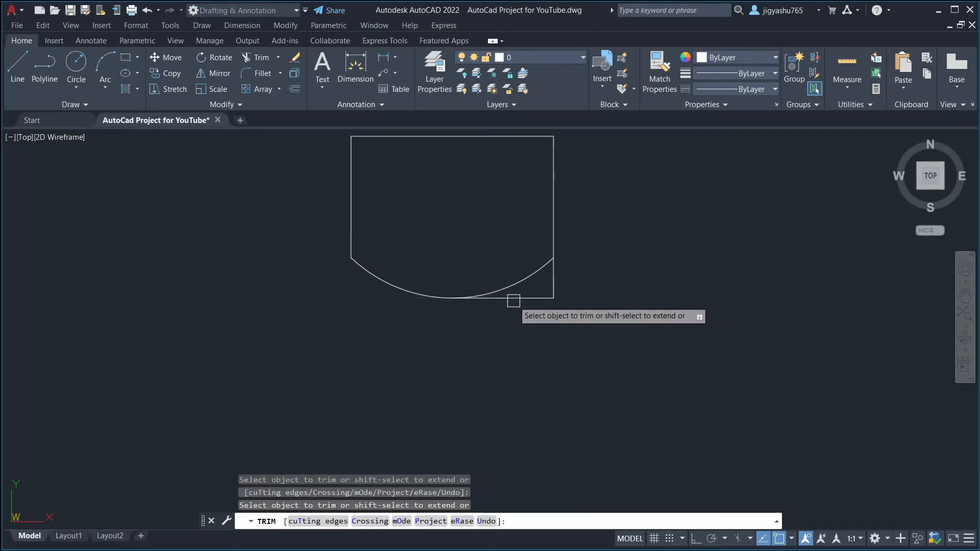
{"action": "left_click", "coordinate": [554, 284]}
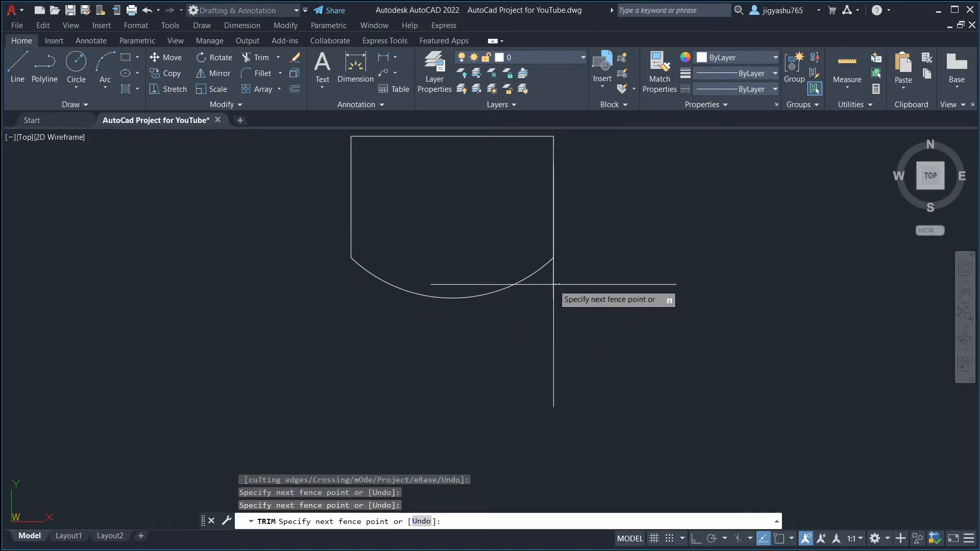
{"action": "key", "text": "Return"}
{"action": "right_click", "coordinate": [592, 285]}
{"action": "left_click", "coordinate": [593, 289]}
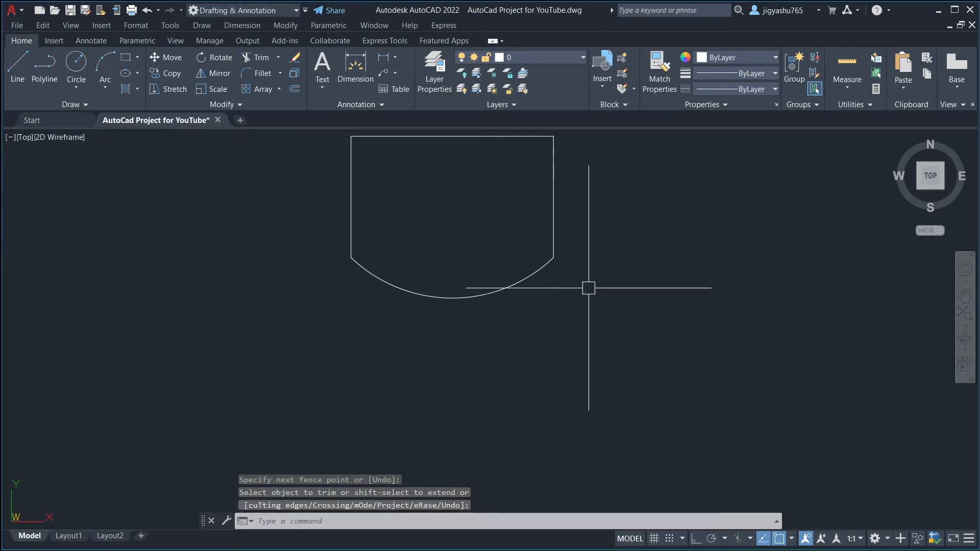
Offset the outline's left edge, front arc and right edge inward by 2"
{"action": "scroll", "coordinate": [473, 225], "scroll_direction": "down", "scroll_amount": 2}
{"action": "scroll", "coordinate": [456, 149], "scroll_direction": "up", "scroll_amount": 4}
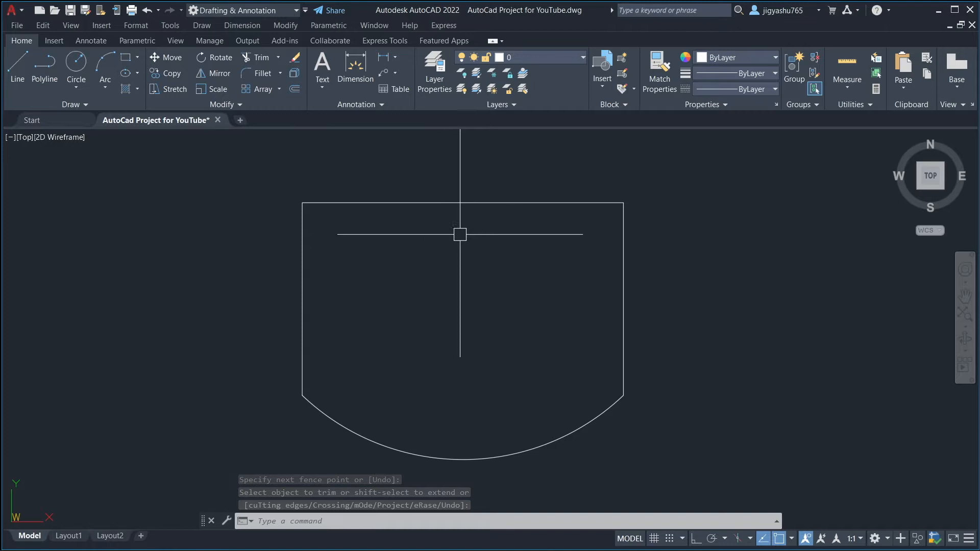
{"action": "left_click", "coordinate": [295, 90]}
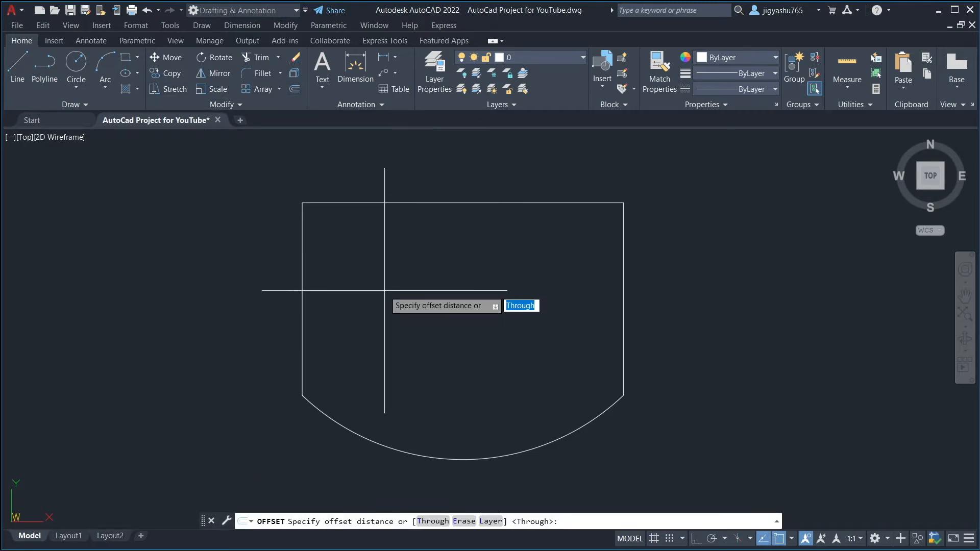
{"action": "type", "text": "2\""}
{"action": "key", "text": "Return"}
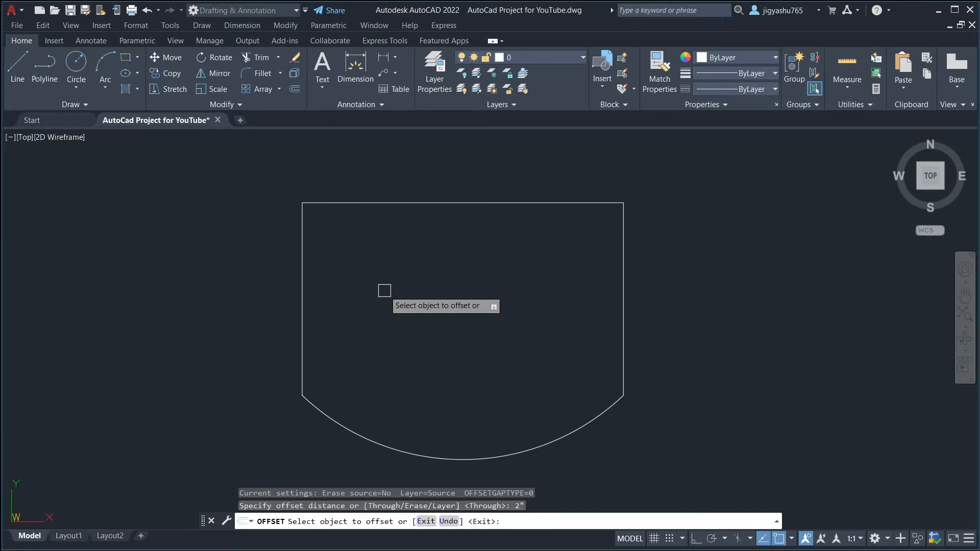
{"action": "left_click", "coordinate": [302, 293]}
{"action": "left_click", "coordinate": [434, 298]}
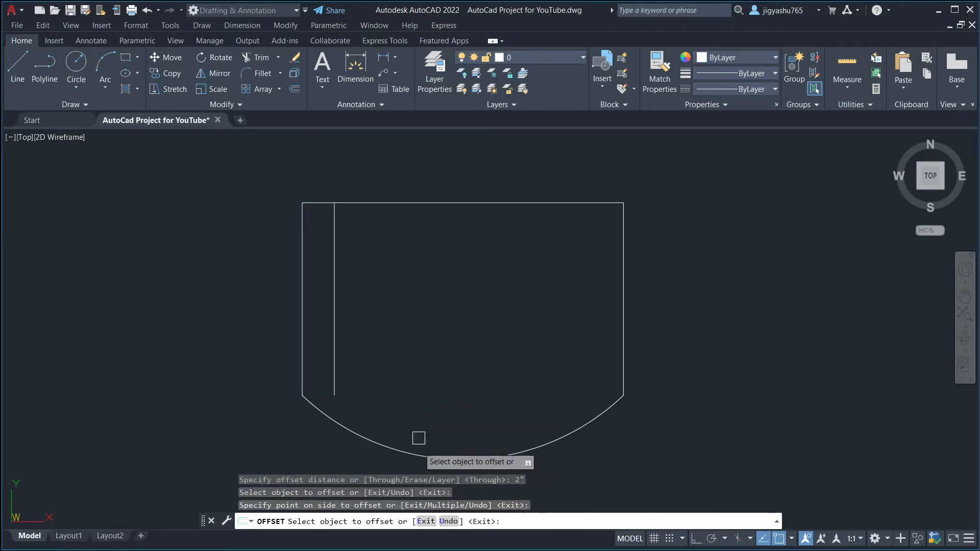
{"action": "left_click", "coordinate": [417, 454]}
{"action": "left_click", "coordinate": [436, 357]}
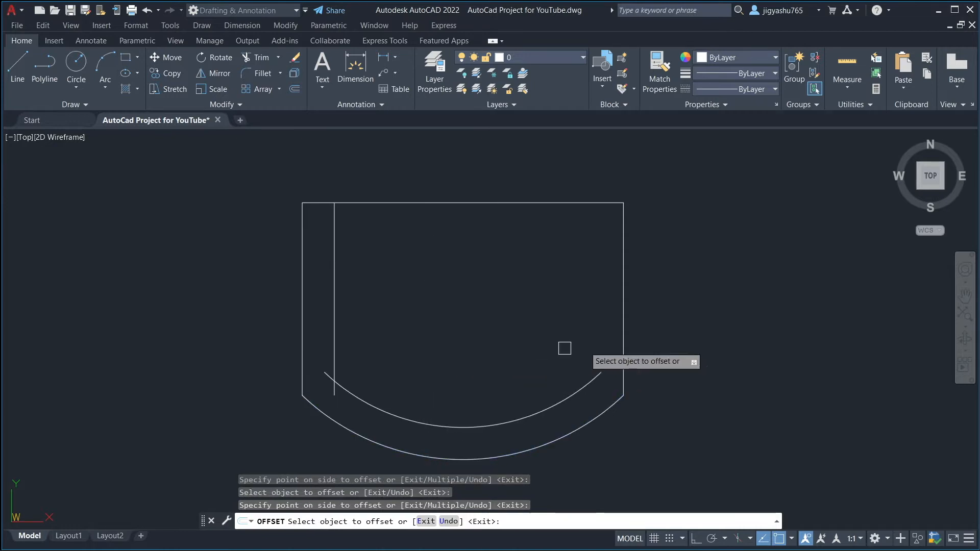
{"action": "left_click", "coordinate": [623, 300]}
{"action": "left_click", "coordinate": [533, 299]}
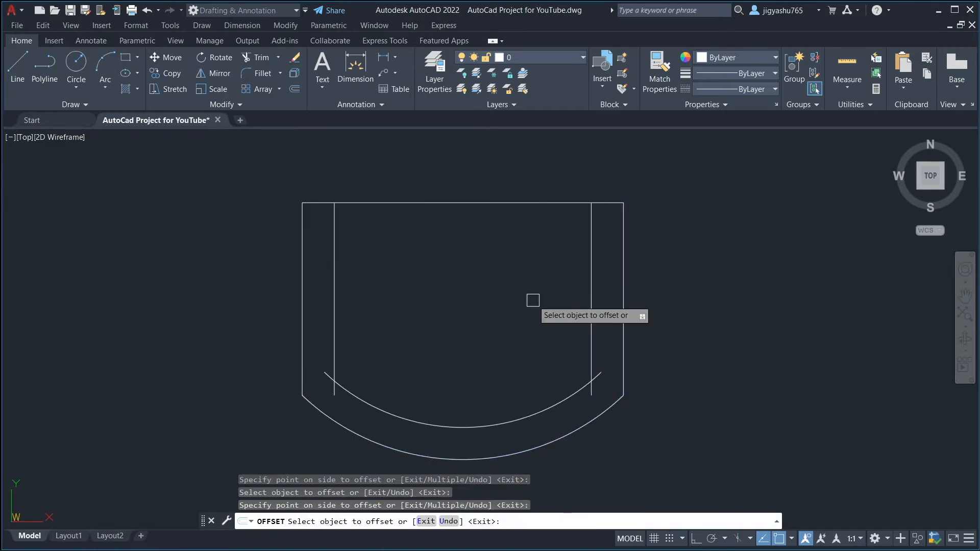
{"action": "key", "text": "Escape"}
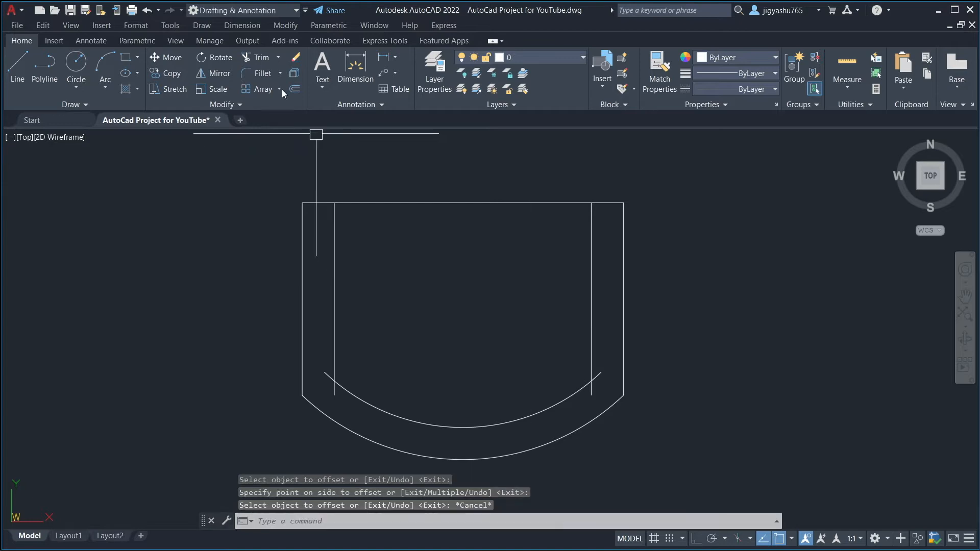
Offset the outline's straight top edge inward by 3"
{"action": "left_click", "coordinate": [292, 88]}
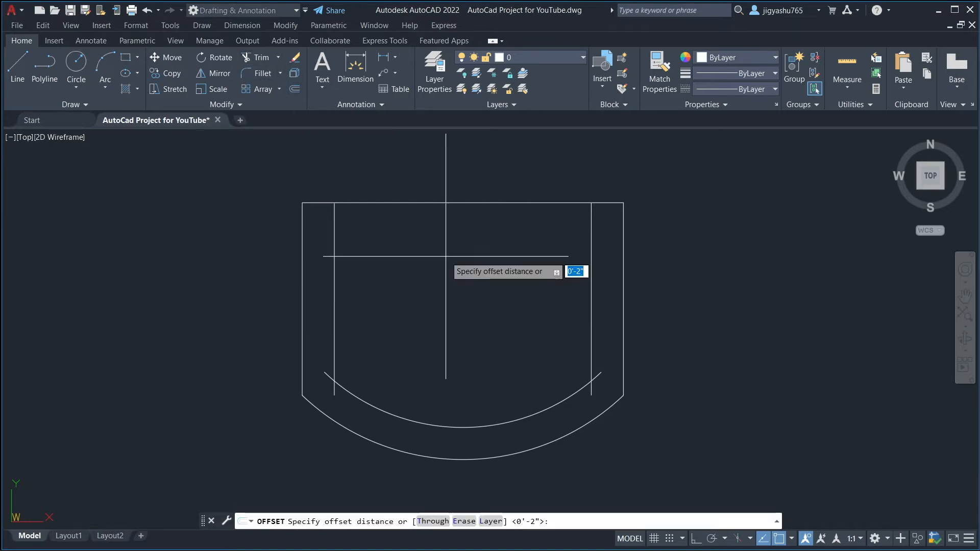
{"action": "type", "text": "3\""}
{"action": "key", "text": "Return"}
{"action": "left_click", "coordinate": [463, 203]}
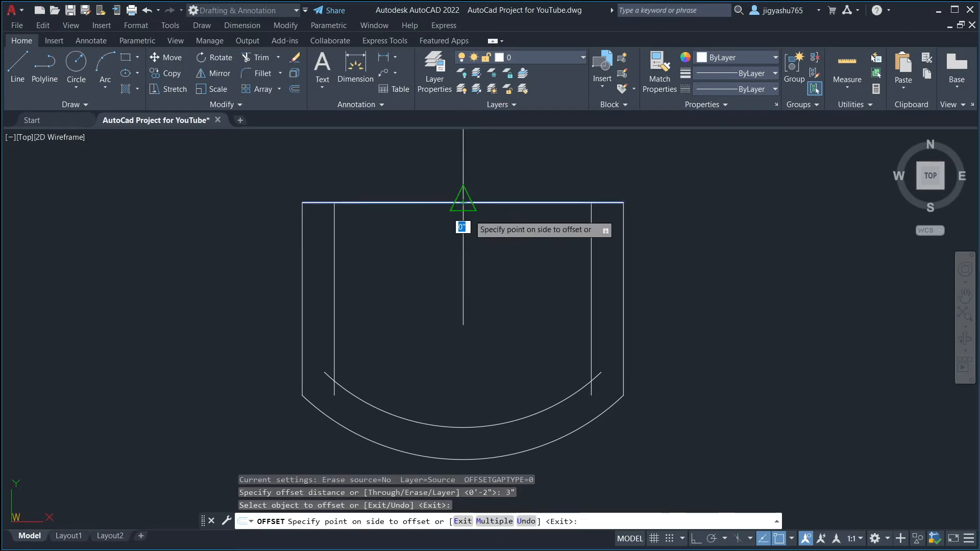
{"action": "left_click", "coordinate": [467, 337]}
{"action": "key", "text": "Escape"}
Trim the overhanging ends of the offset lines and arc to form a closed inner outline
{"action": "left_click", "coordinate": [257, 58]}
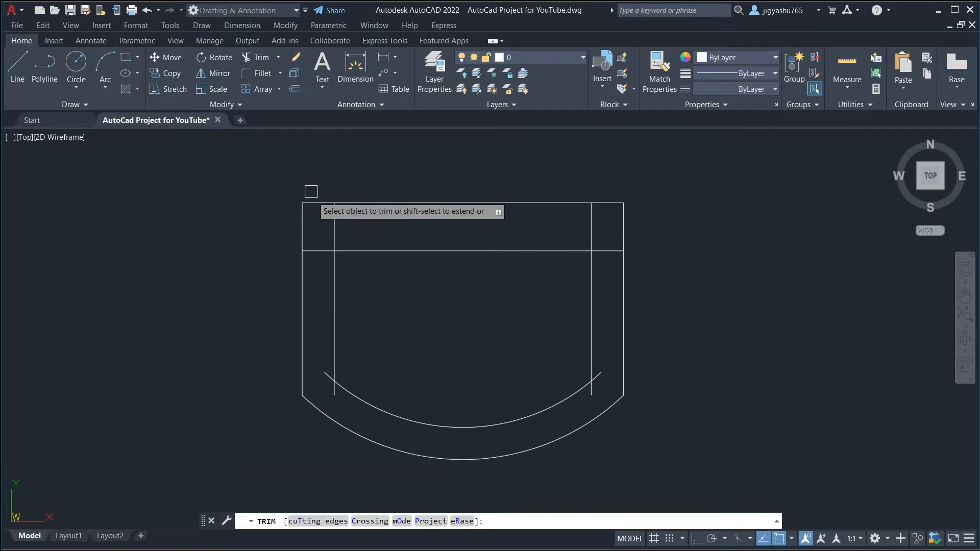
{"action": "left_click", "coordinate": [334, 226]}
{"action": "left_click", "coordinate": [322, 250]}
{"action": "left_click", "coordinate": [592, 225]}
{"action": "left_click", "coordinate": [605, 250]}
{"action": "left_click", "coordinate": [600, 374]}
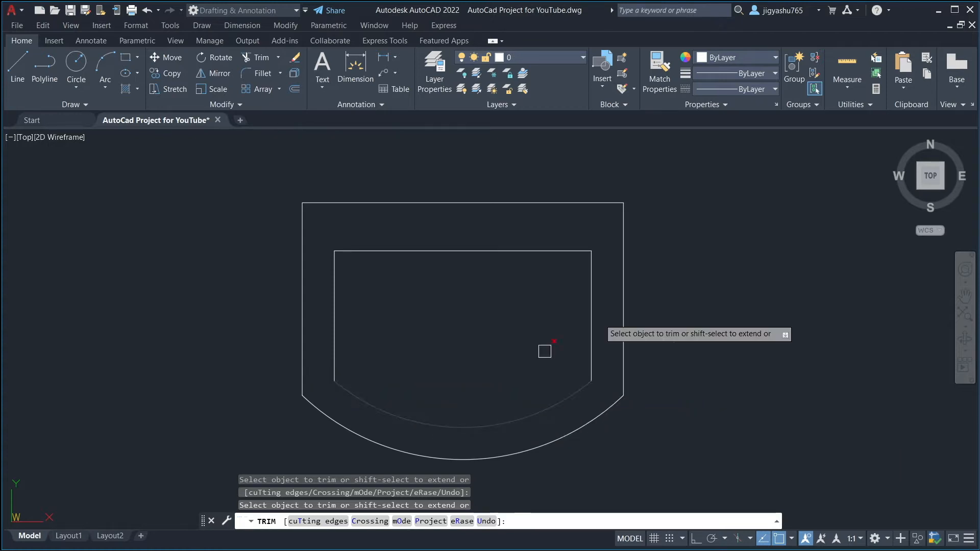
{"action": "key", "text": "Escape"}
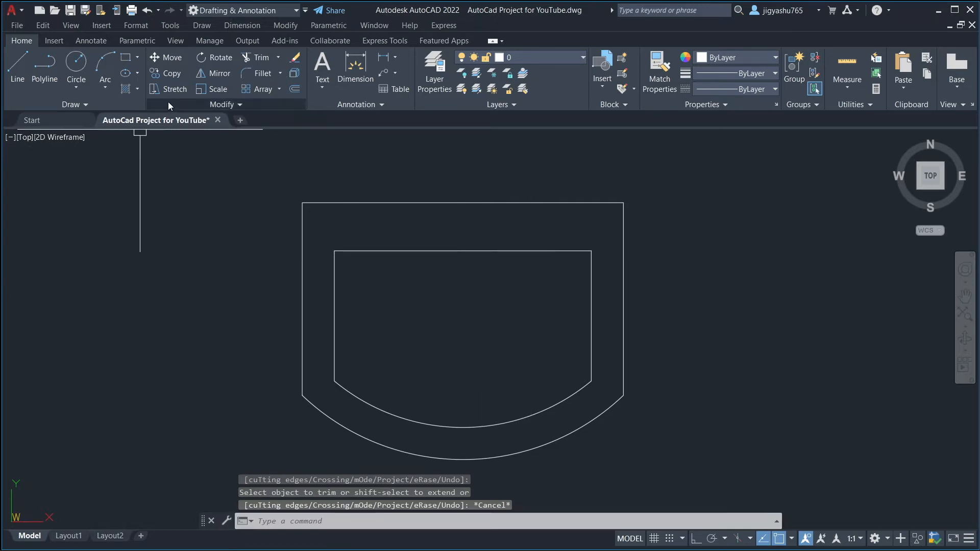
Fillet the inner outline's two upper corners with a 2" radius using the Multiple option
{"action": "left_click", "coordinate": [260, 73]}
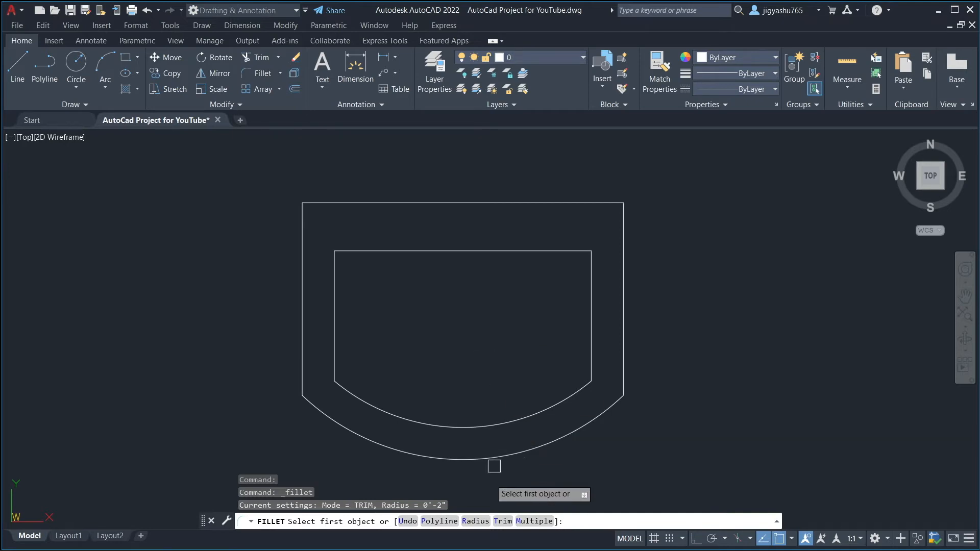
{"action": "left_click", "coordinate": [476, 521]}
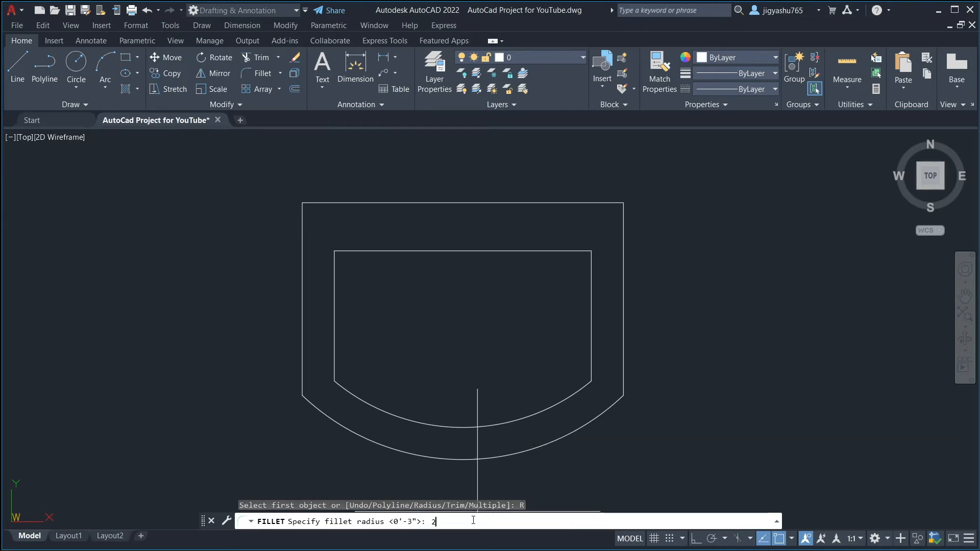
{"action": "type", "text": "2\""}
{"action": "key", "text": "Return"}
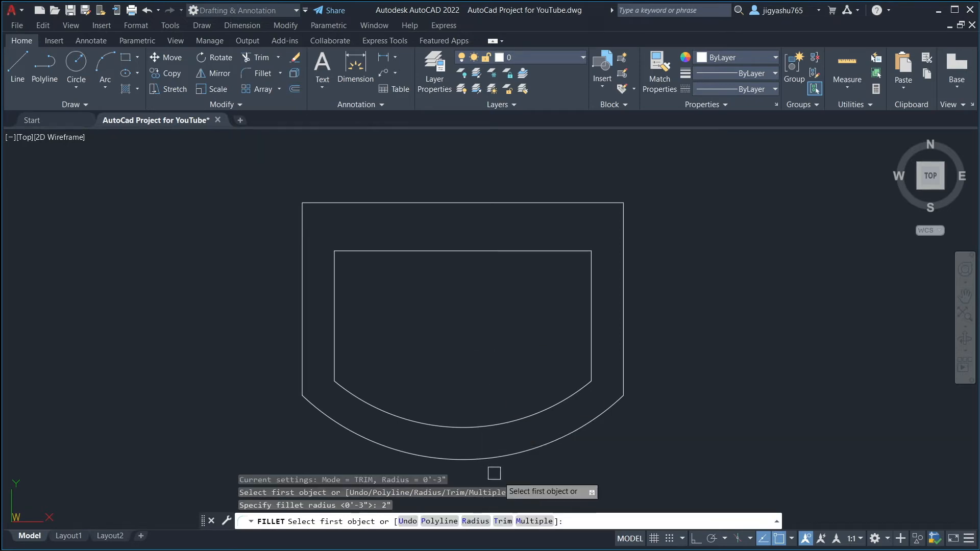
{"action": "left_click", "coordinate": [540, 523]}
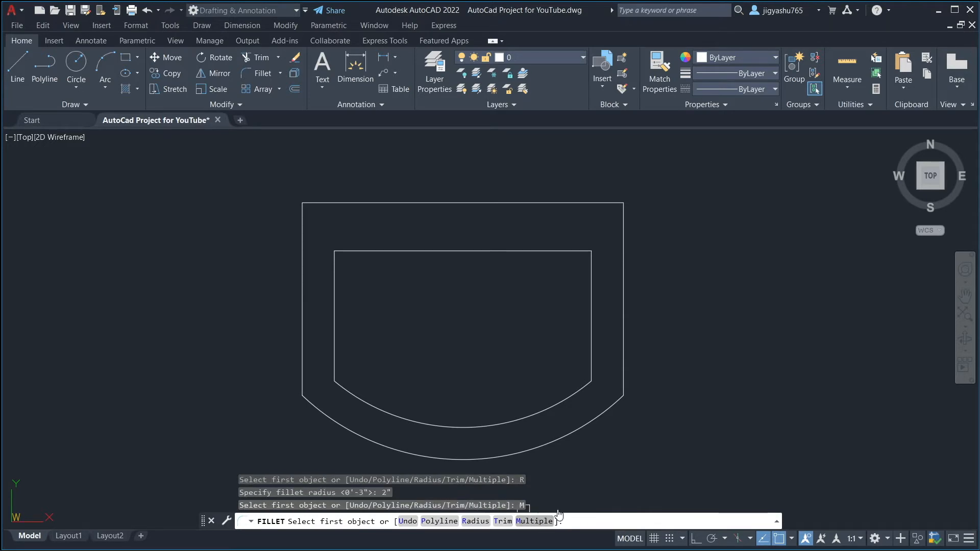
{"action": "left_click", "coordinate": [559, 251]}
{"action": "left_click", "coordinate": [594, 300]}
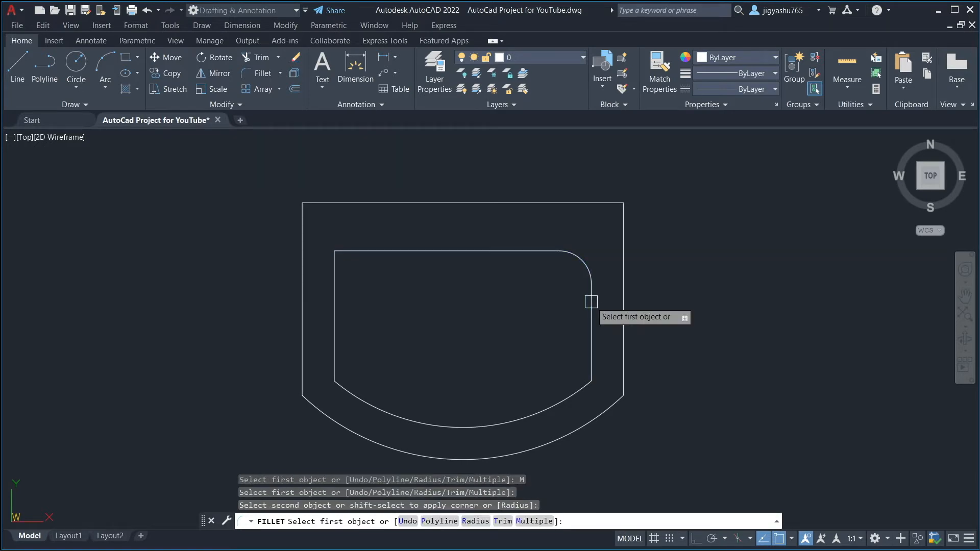
{"action": "left_click", "coordinate": [336, 284]}
{"action": "left_click", "coordinate": [350, 257]}
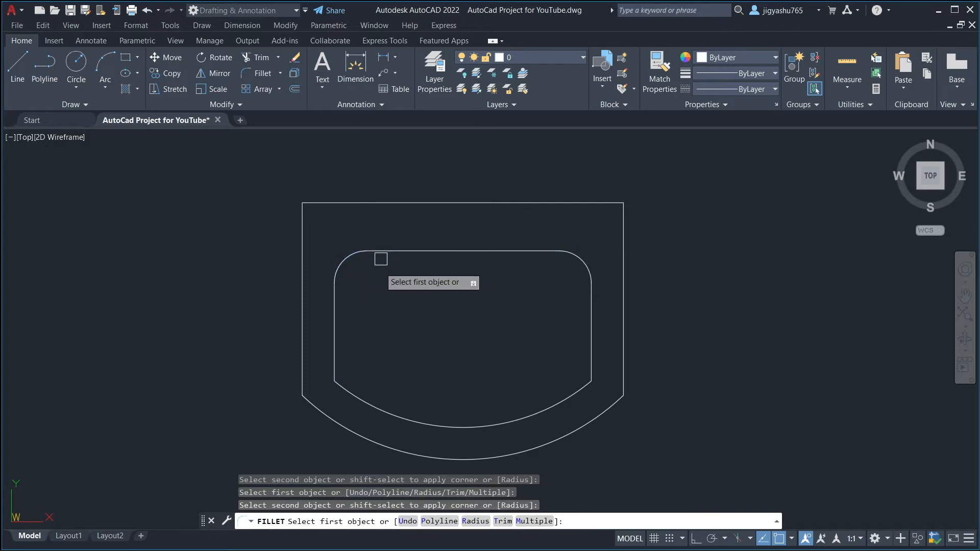
{"action": "key", "text": "Escape"}
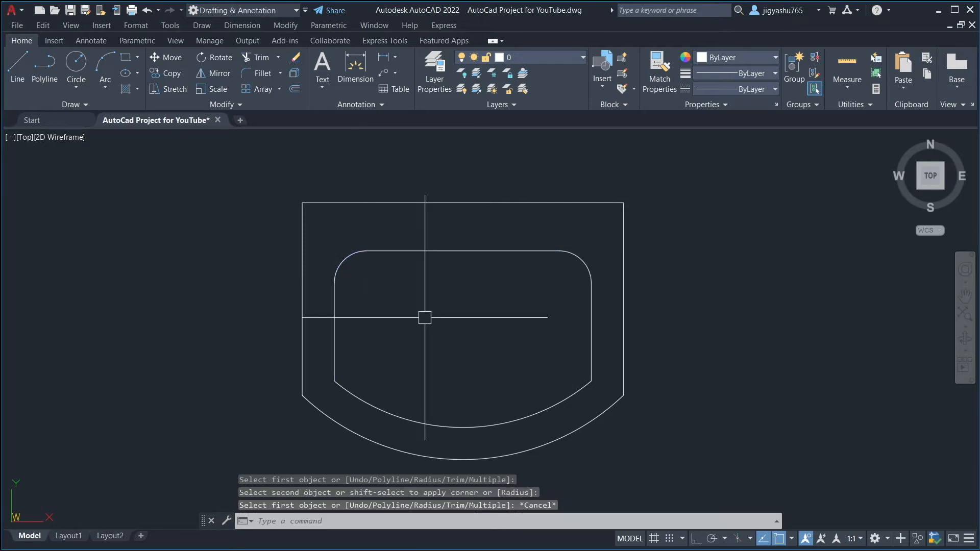
Draw diagonal lines connecting the outer outline's two upper corners to the midpoints of the inner outline's rounded corners
{"action": "scroll", "coordinate": [399, 338], "scroll_direction": "up", "scroll_amount": 2}
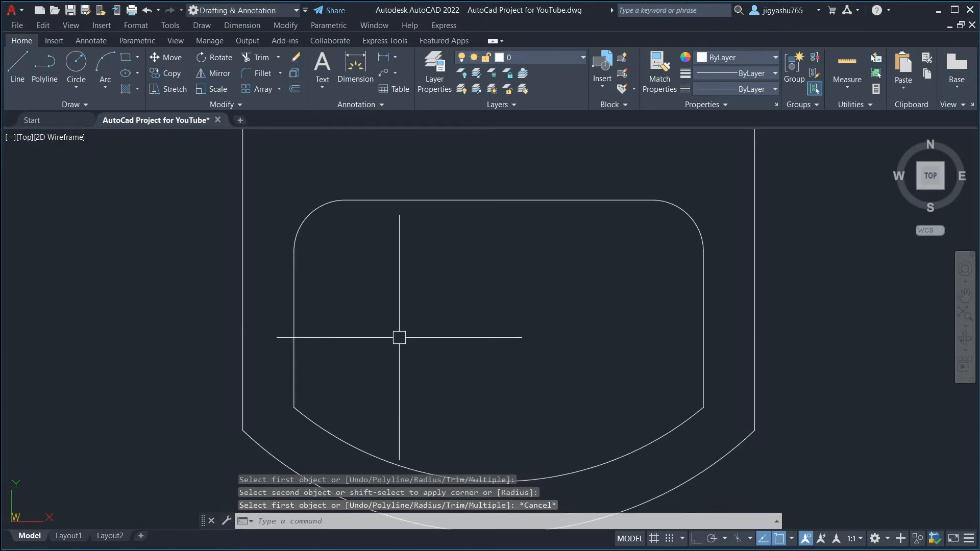
{"action": "scroll", "coordinate": [399, 338], "scroll_direction": "down", "scroll_amount": 2}
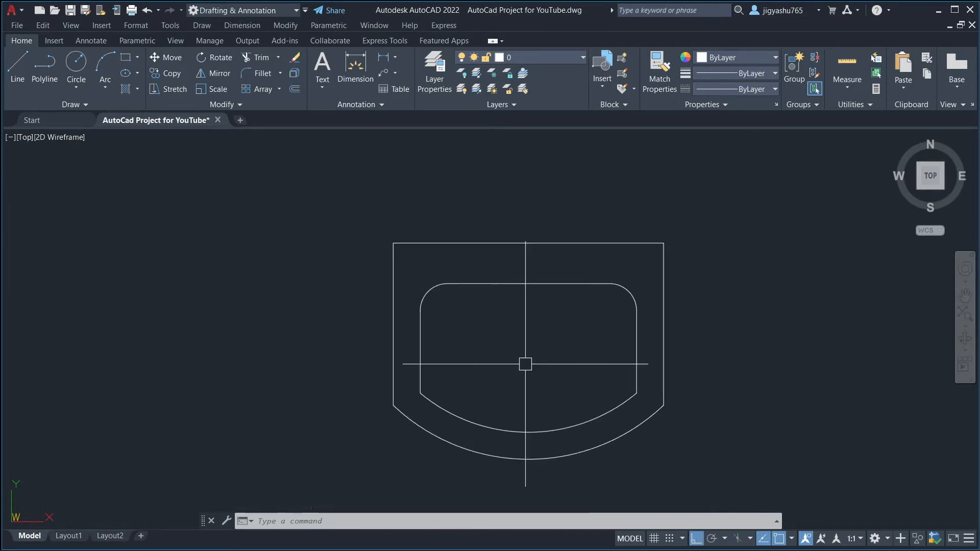
{"action": "left_click", "coordinate": [28, 66]}
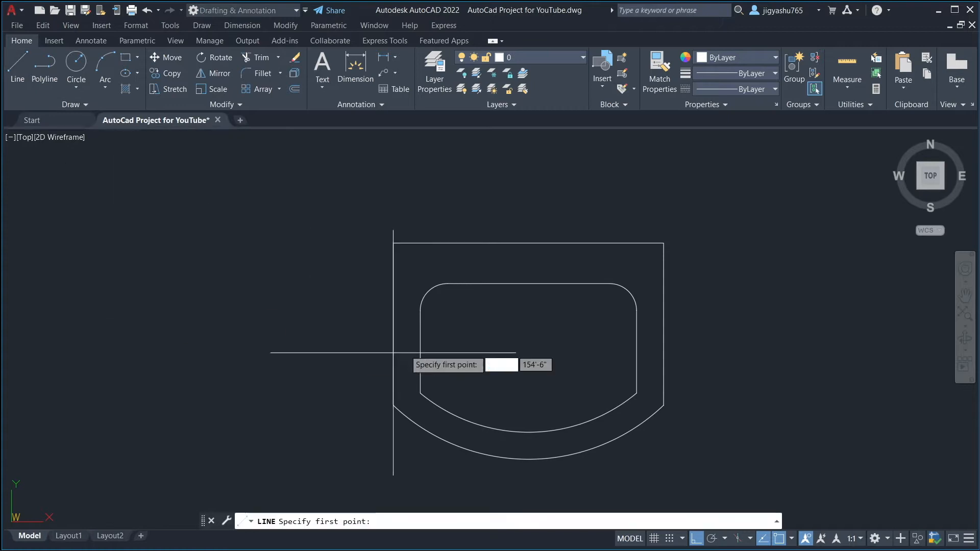
{"action": "left_click", "coordinate": [428, 291]}
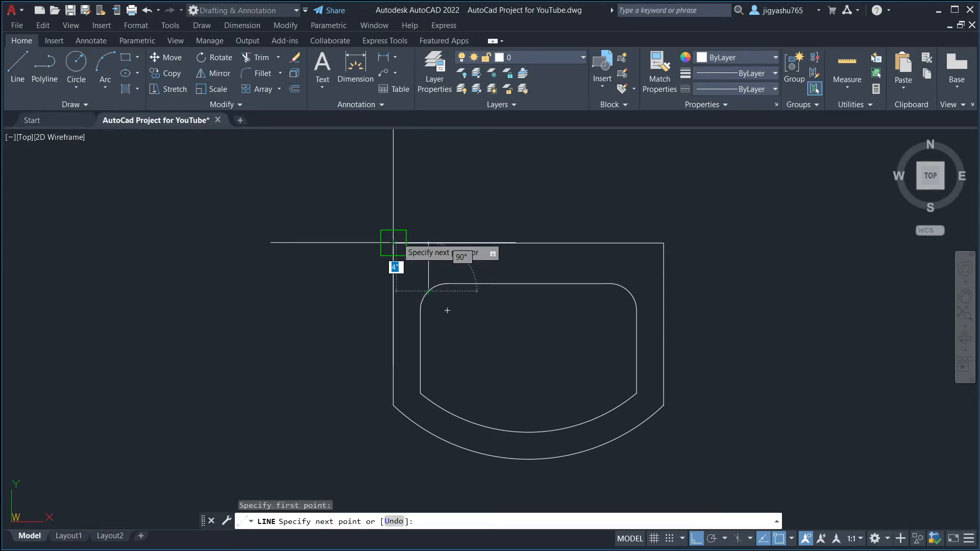
{"action": "left_click", "coordinate": [393, 243]}
{"action": "key", "text": "Escape"}
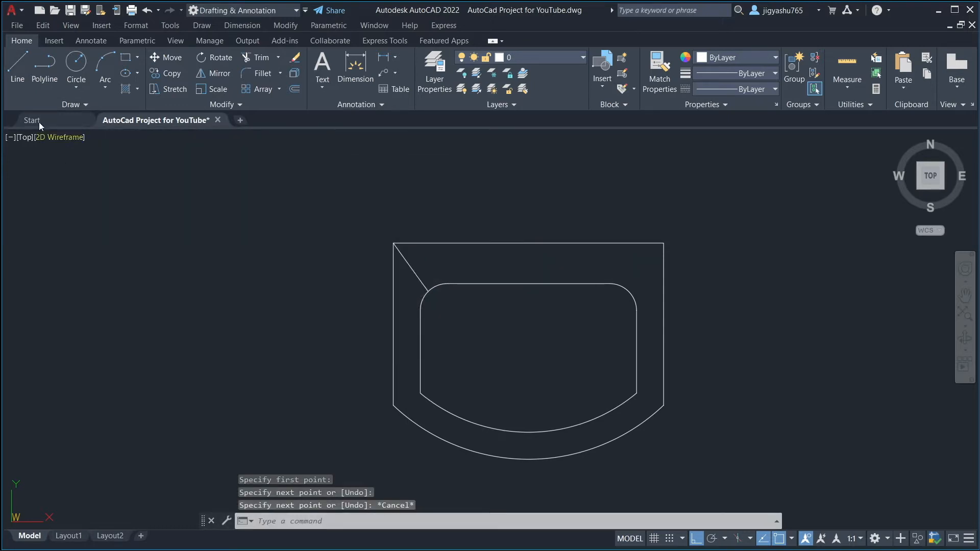
{"action": "left_click", "coordinate": [9, 69]}
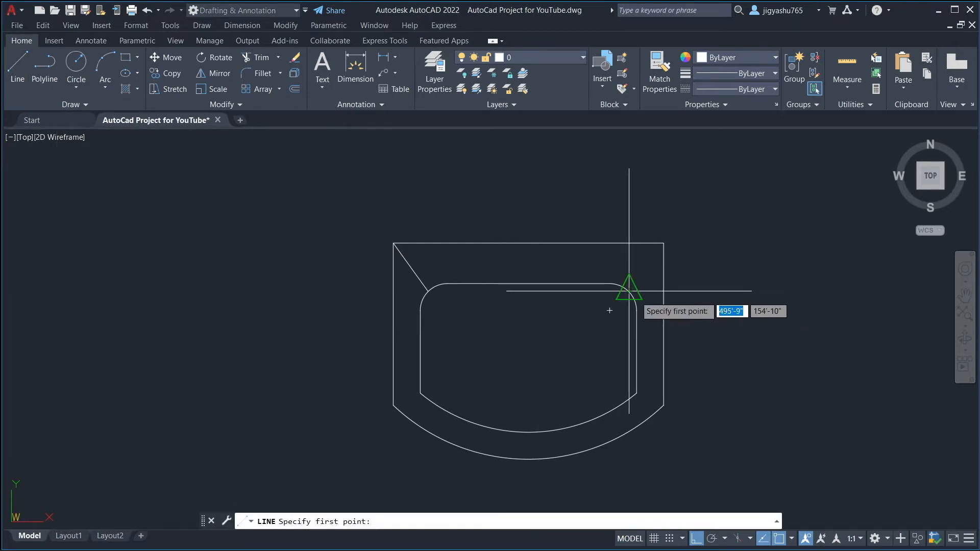
{"action": "left_click", "coordinate": [664, 243]}
{"action": "left_click", "coordinate": [629, 291]}
{"action": "key", "text": "Escape"}
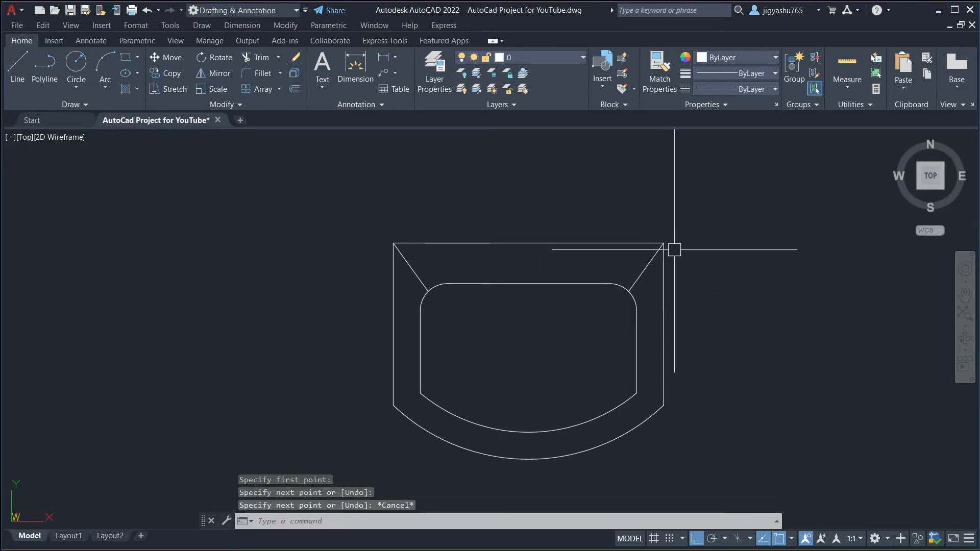
Draw a vertical line from the upper end of the inner outline's left corner arc to the outer top edge
{"action": "left_click", "coordinate": [17, 66]}
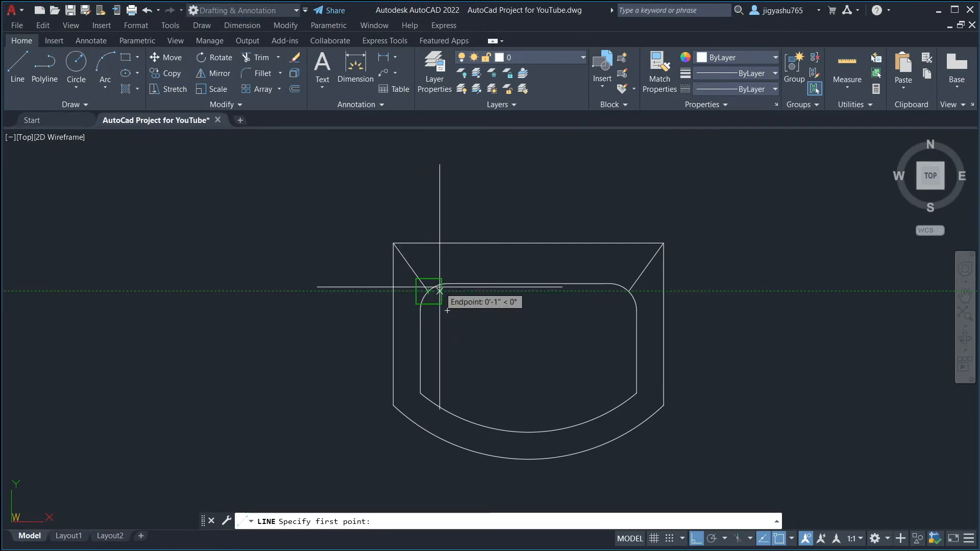
{"action": "scroll", "coordinate": [437, 285], "scroll_direction": "up", "scroll_amount": 4}
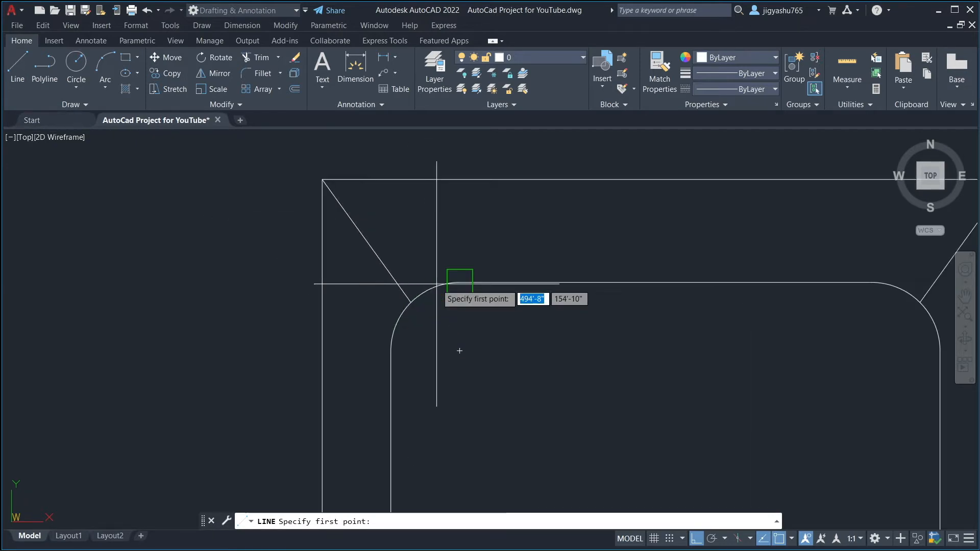
{"action": "left_click", "coordinate": [460, 281]}
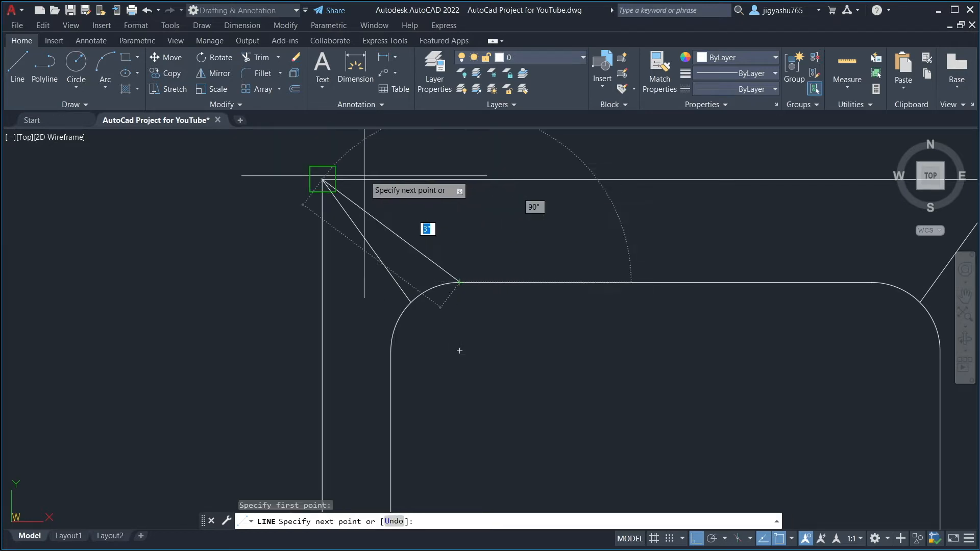
{"action": "left_click", "coordinate": [459, 179]}
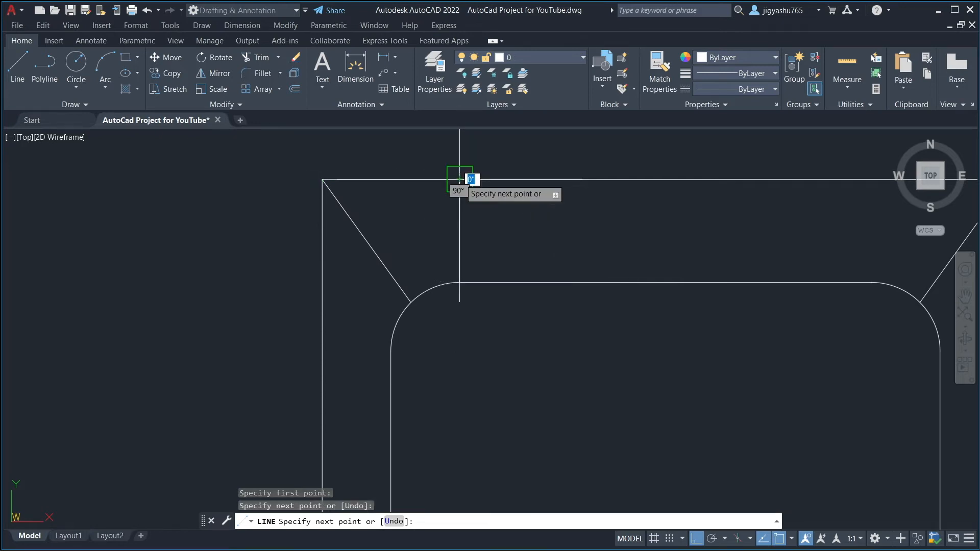
{"action": "key", "text": "Escape"}
{"action": "scroll", "coordinate": [530, 204], "scroll_direction": "down", "scroll_amount": 2}
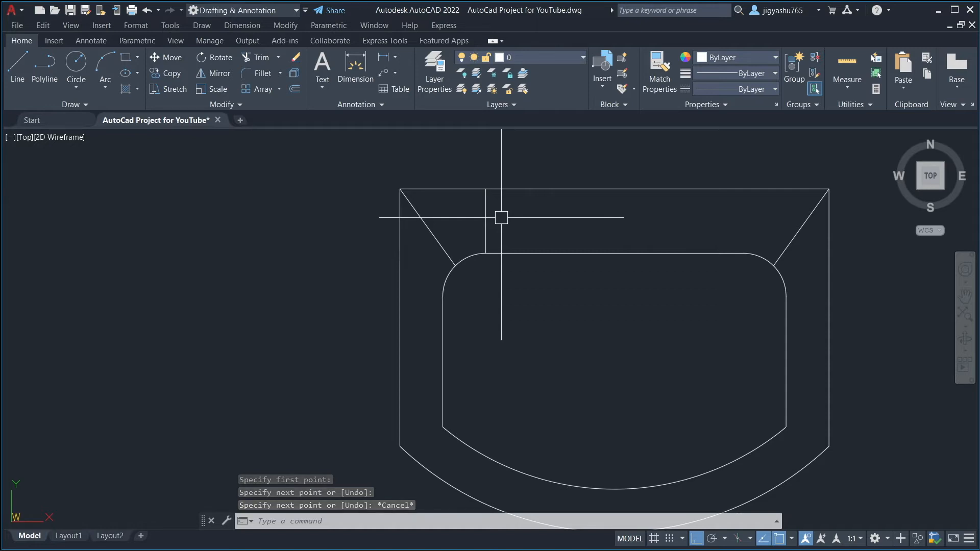
Draw a horizontal line from the lower end of the inner outline's left corner arc to the outer left edge
{"action": "left_click", "coordinate": [28, 95]}
{"action": "left_click", "coordinate": [443, 296]}
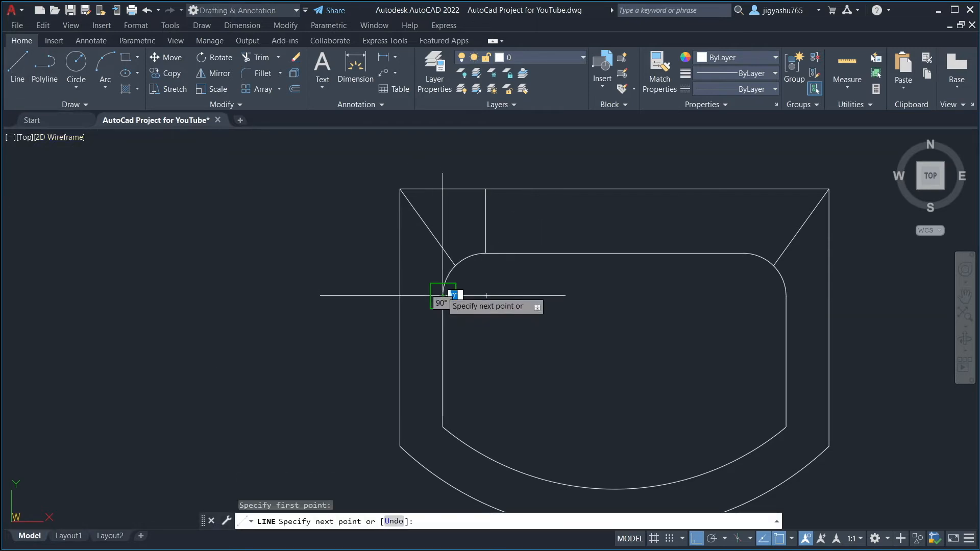
{"action": "scroll", "coordinate": [403, 291], "scroll_direction": "up", "scroll_amount": 3}
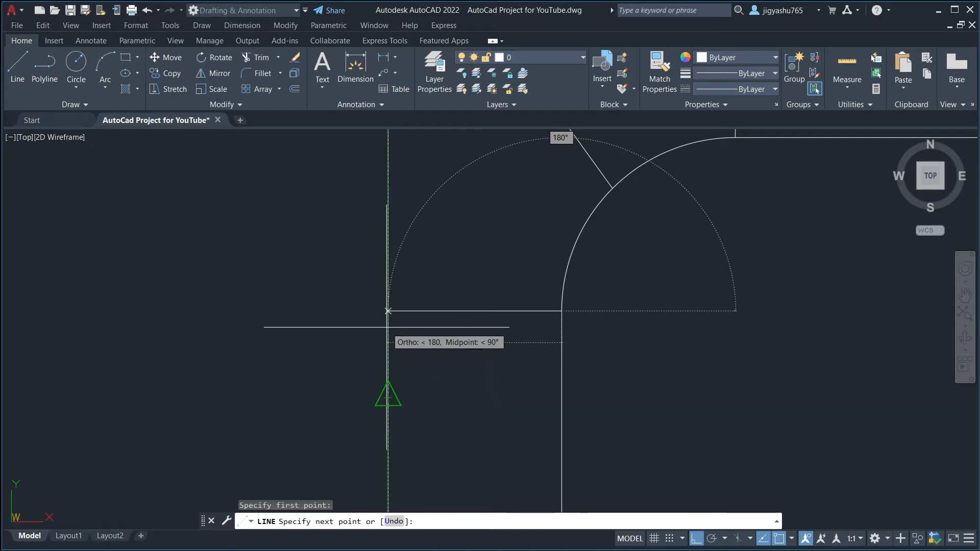
{"action": "left_click", "coordinate": [388, 311]}
{"action": "key", "text": "Escape"}
{"action": "scroll", "coordinate": [471, 303], "scroll_direction": "down", "scroll_amount": 4}
{"action": "scroll", "coordinate": [538, 263], "scroll_direction": "down", "scroll_amount": 3}
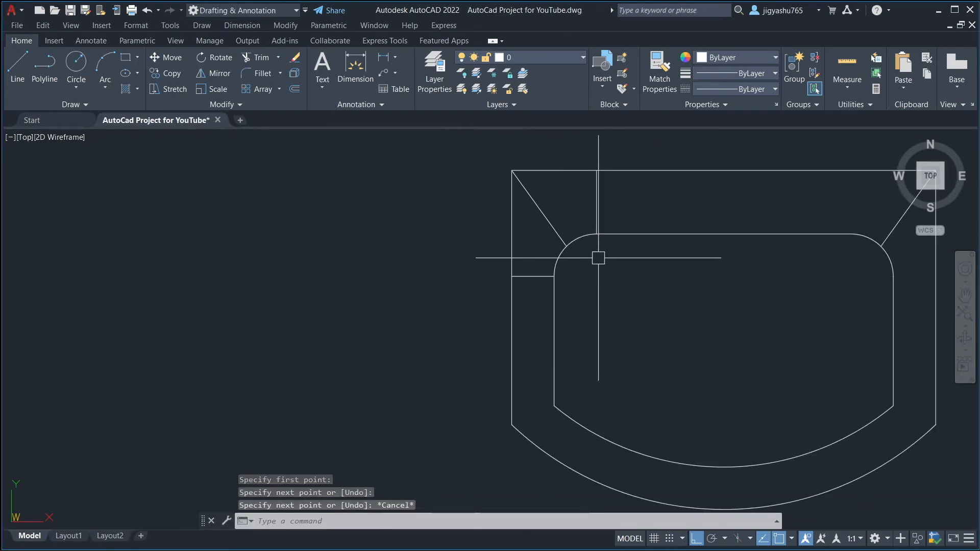
With Ortho off, draw a slanted line from the left corner arc's lower half to the outer left edge, about 3" below its corner
{"action": "left_click", "coordinate": [16, 61]}
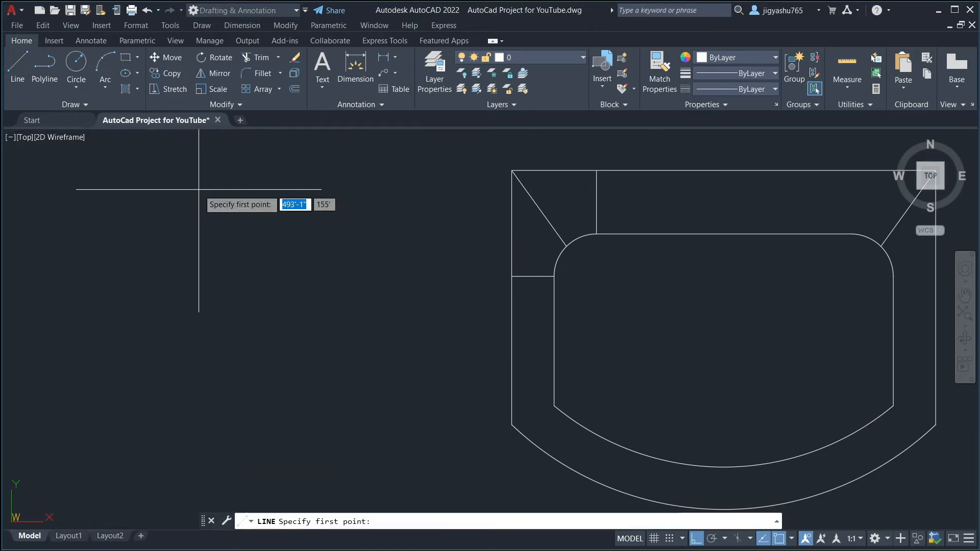
{"action": "key", "text": "F9"}
{"action": "key", "text": "F9"}
{"action": "key", "text": "F8"}
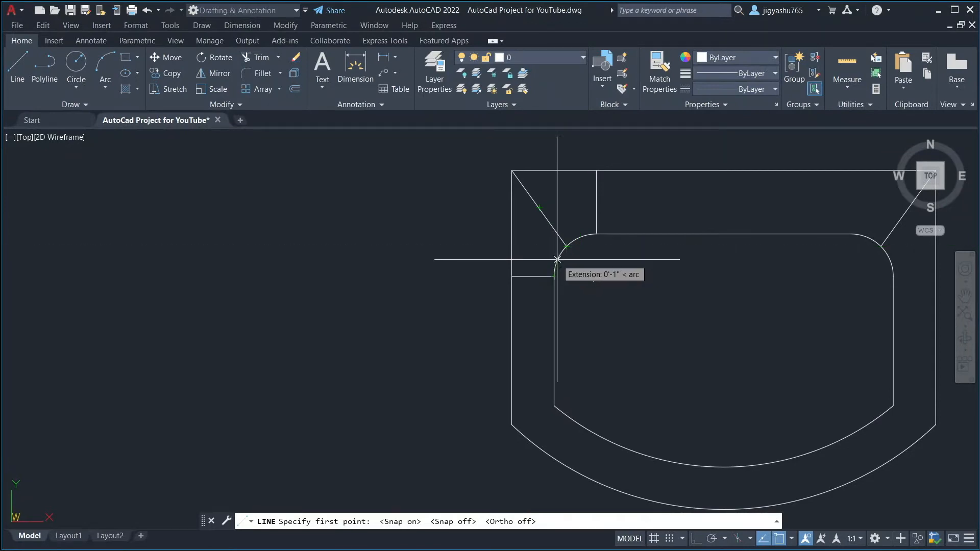
{"action": "left_click", "coordinate": [560, 257]}
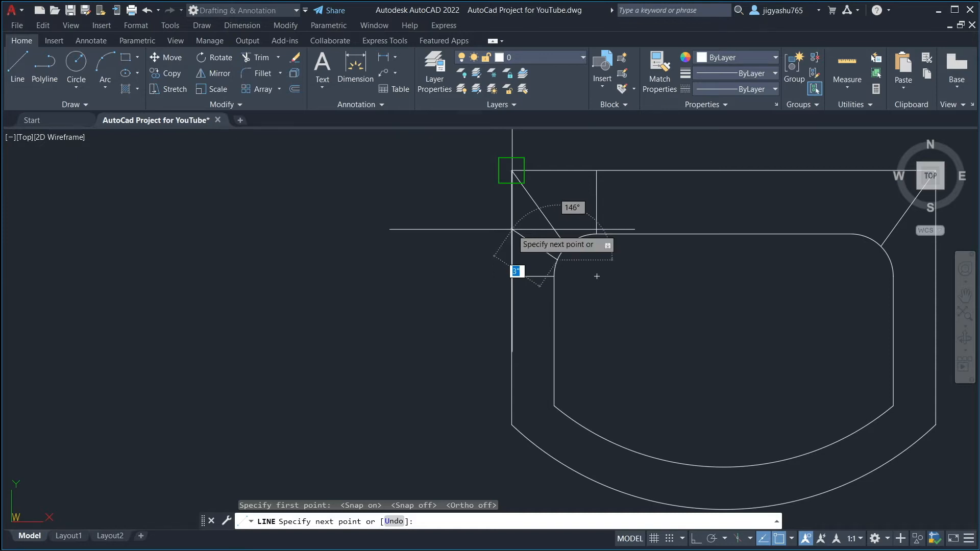
{"action": "scroll", "coordinate": [512, 229], "scroll_direction": "up", "scroll_amount": 2}
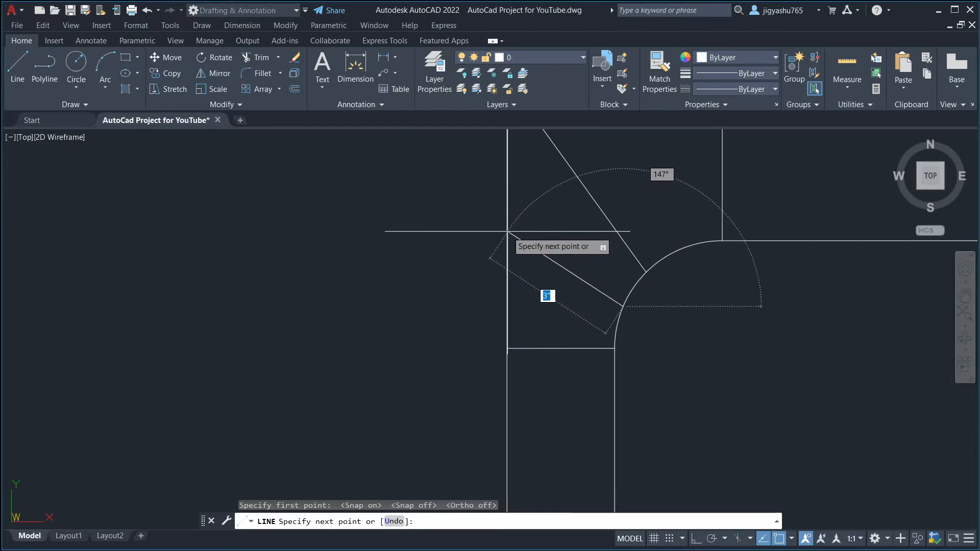
{"action": "scroll", "coordinate": [506, 223], "scroll_direction": "up", "scroll_amount": 5}
{"action": "scroll", "coordinate": [516, 236], "scroll_direction": "down", "scroll_amount": 5}
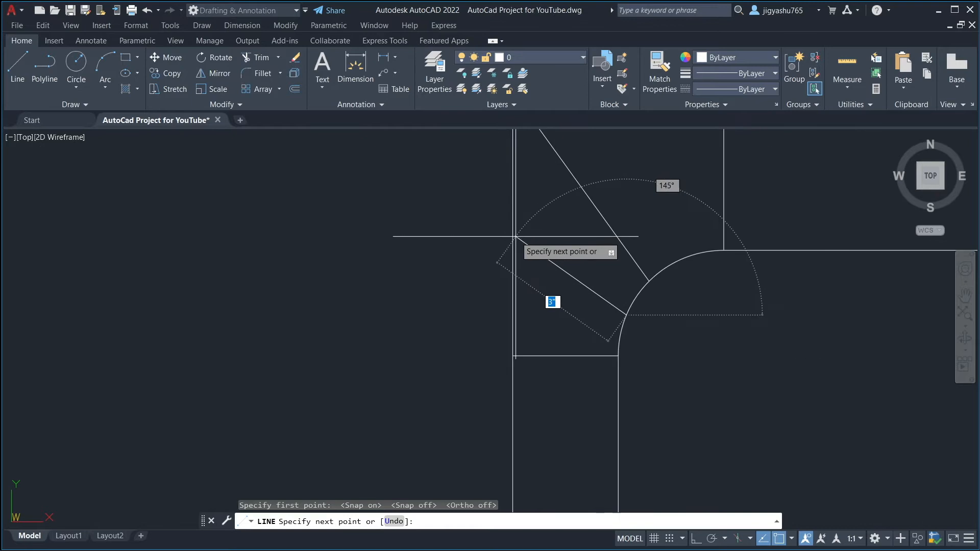
{"action": "scroll", "coordinate": [515, 237], "scroll_direction": "down", "scroll_amount": 3}
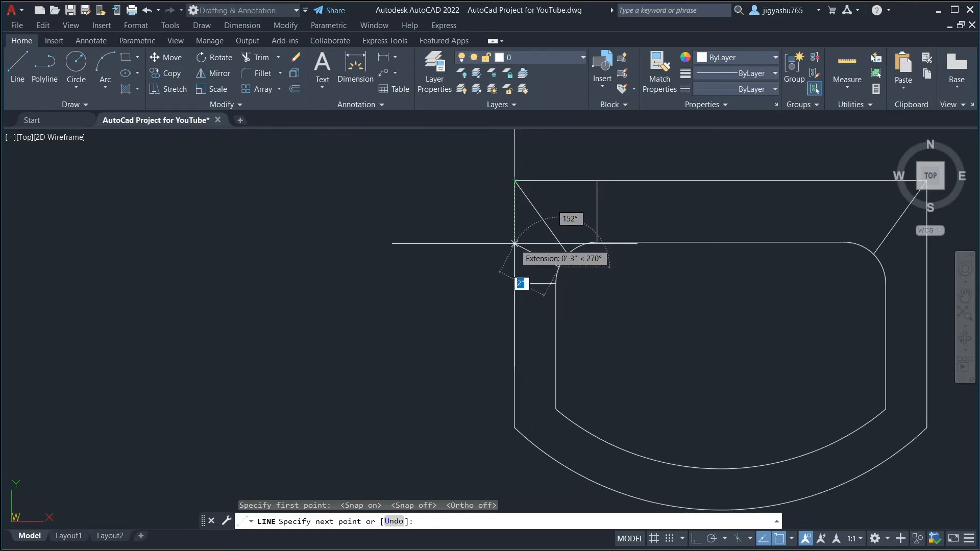
{"action": "left_click", "coordinate": [515, 244]}
{"action": "key", "text": "Escape"}
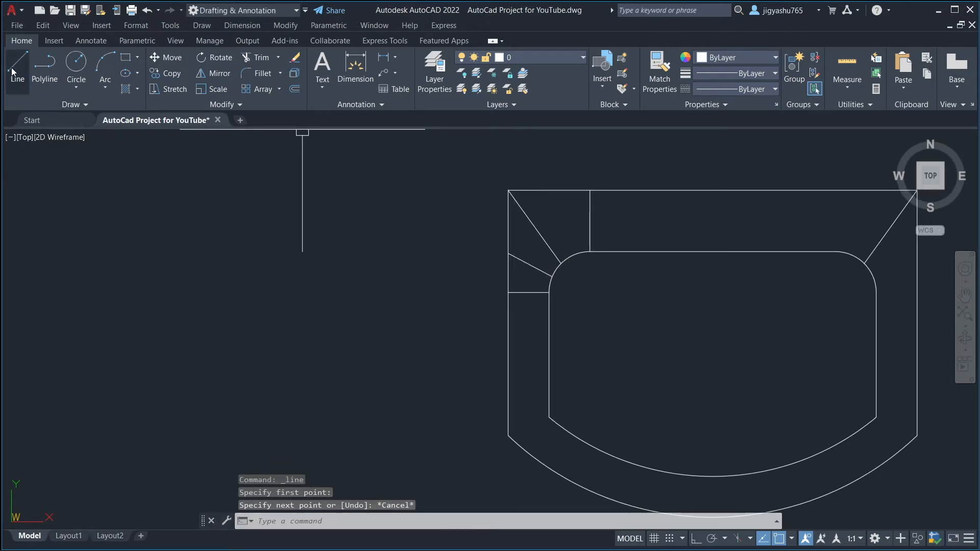
Draw a slanted line from the outer top edge, about 2" from the left corner, to the upper half of the left corner arc
{"action": "left_click", "coordinate": [15, 69]}
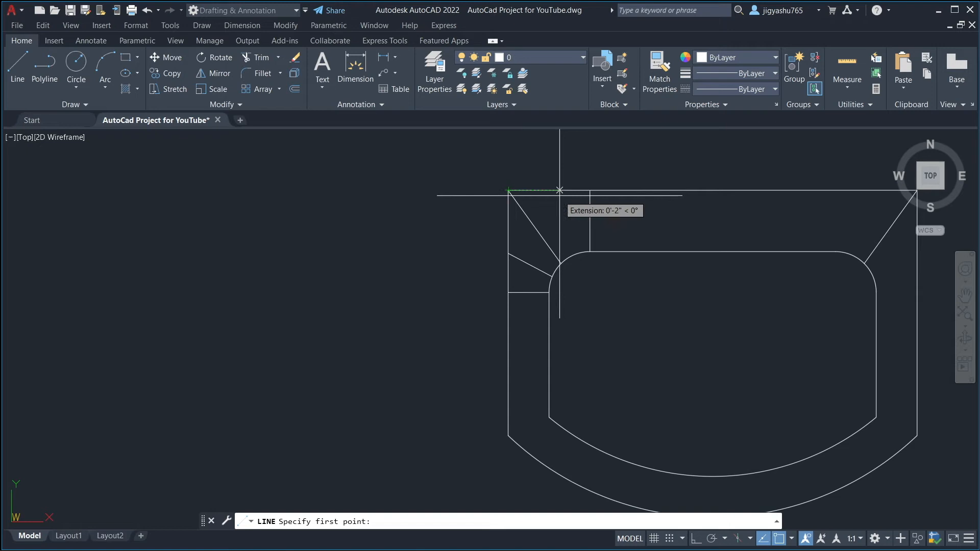
{"action": "left_click", "coordinate": [559, 190]}
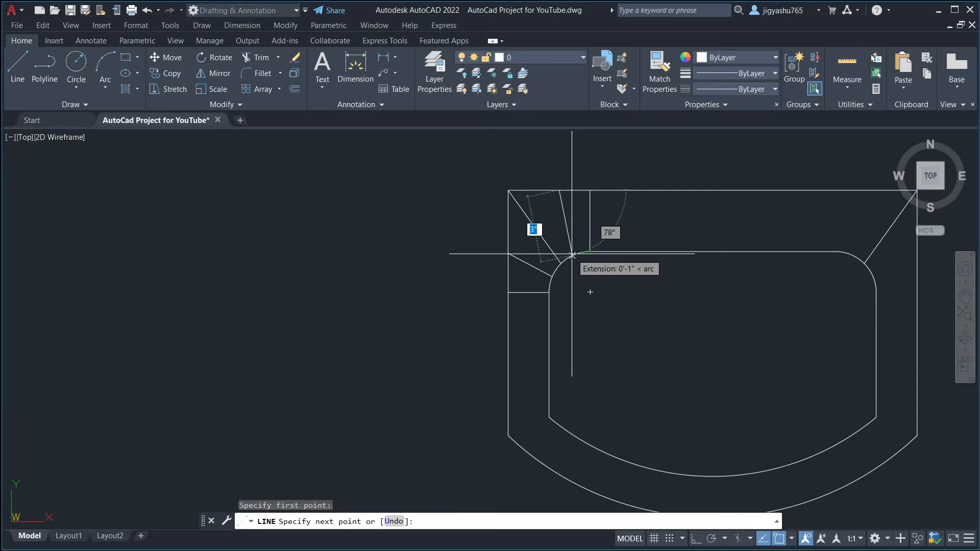
{"action": "left_click", "coordinate": [572, 253]}
{"action": "key", "text": "Escape"}
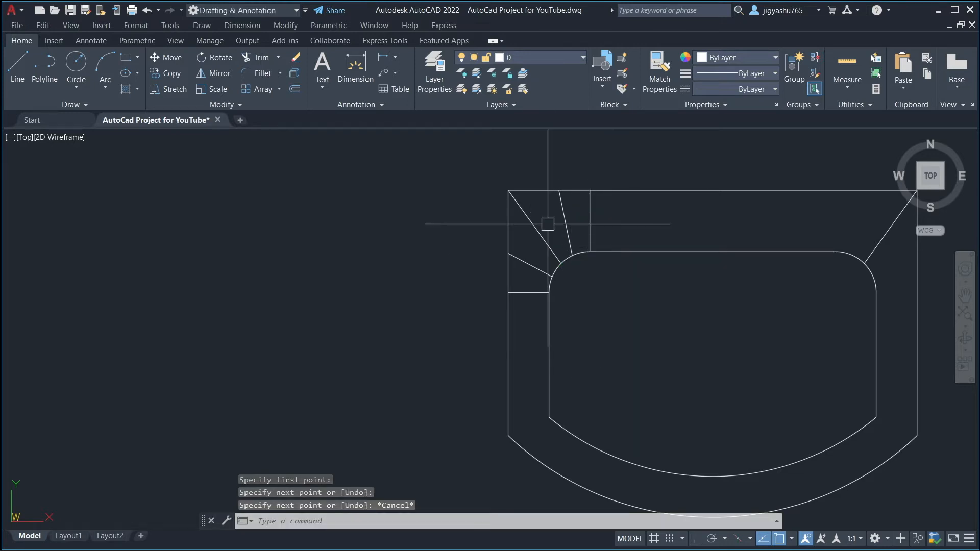
Mirror the left corner's vertical, horizontal and two short slanted lines about the fixture's vertical centre line, keeping the source lines
{"action": "left_click", "coordinate": [530, 264]}
{"action": "left_click", "coordinate": [529, 292]}
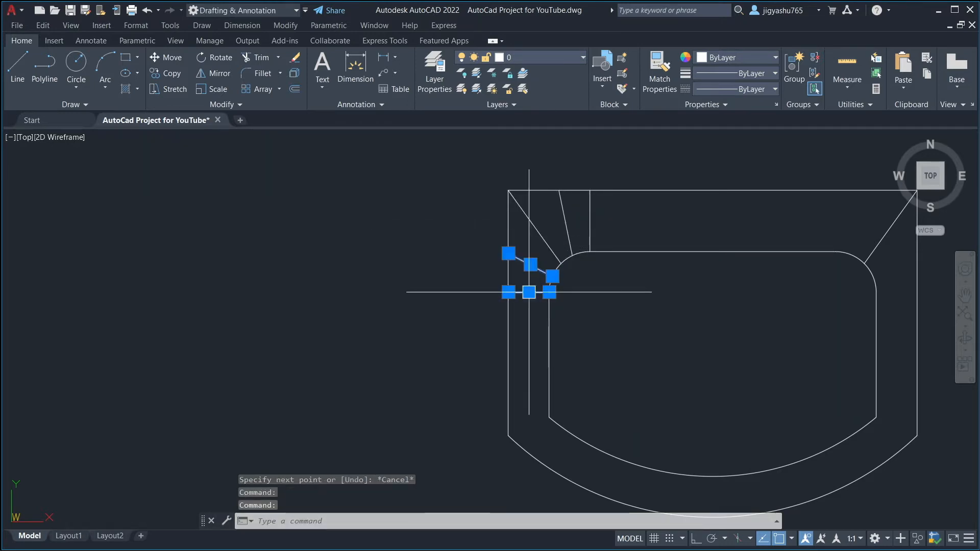
{"action": "left_click", "coordinate": [565, 223]}
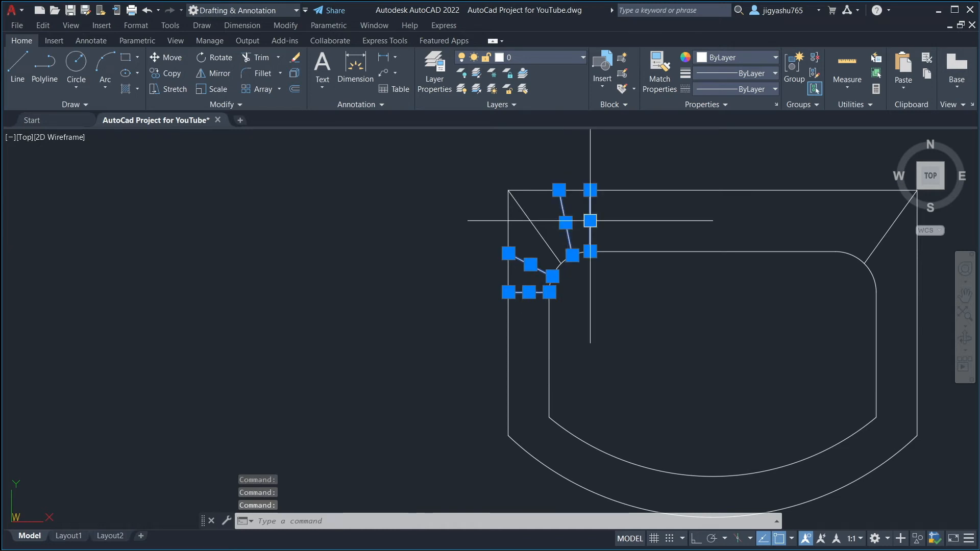
{"action": "left_click", "coordinate": [217, 76]}
{"action": "left_click", "coordinate": [712, 191]}
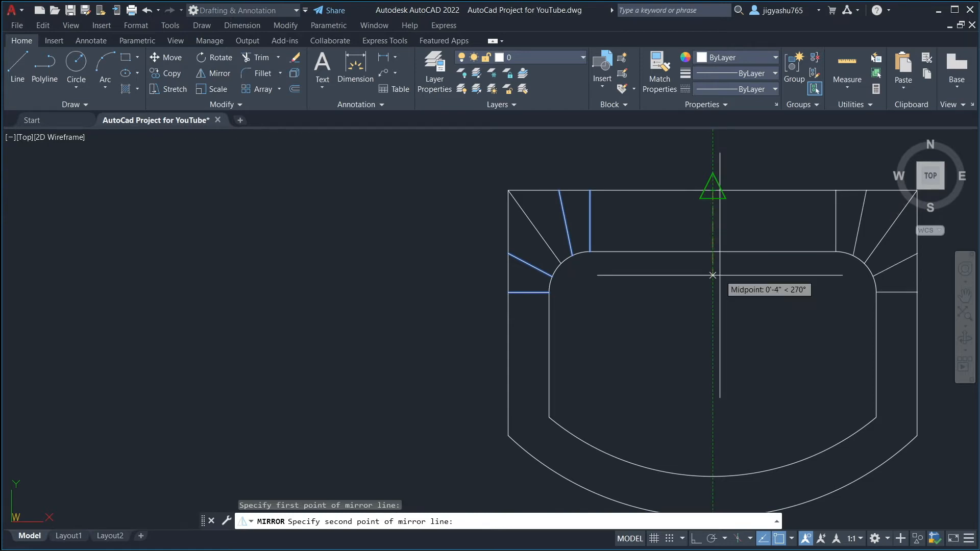
{"action": "left_click", "coordinate": [712, 275]}
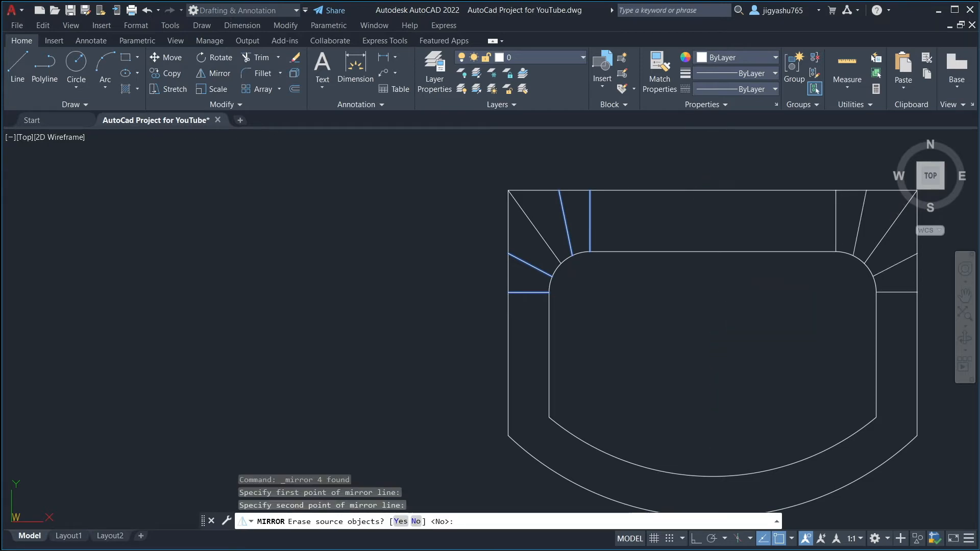
{"action": "type", "text": "N"}
{"action": "key", "text": "Return"}
{"action": "scroll", "coordinate": [357, 256], "scroll_direction": "down", "scroll_amount": 3}
{"action": "scroll", "coordinate": [449, 250], "scroll_direction": "up", "scroll_amount": 4}
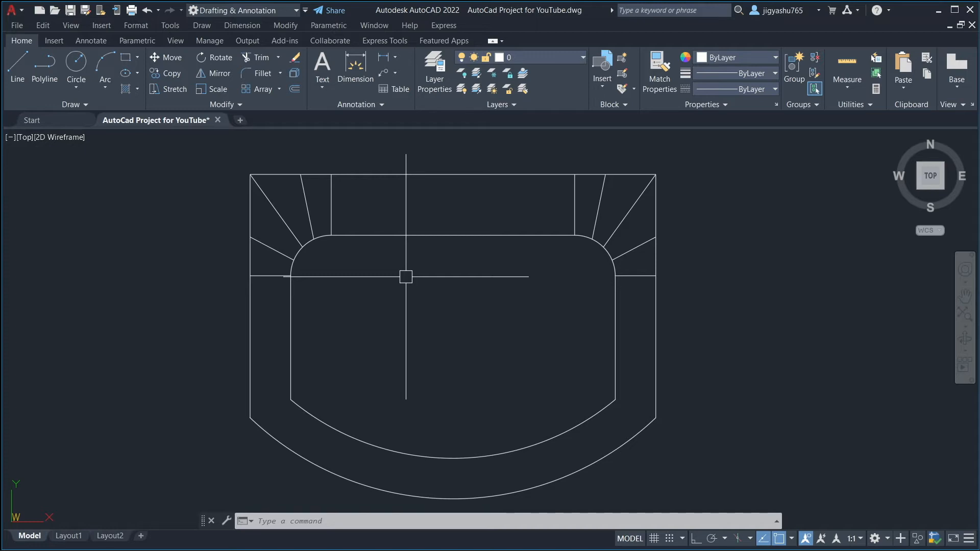
Draw a 2" vertical line downward from the midpoint of the inner outline's top edge
{"action": "left_click", "coordinate": [16, 70]}
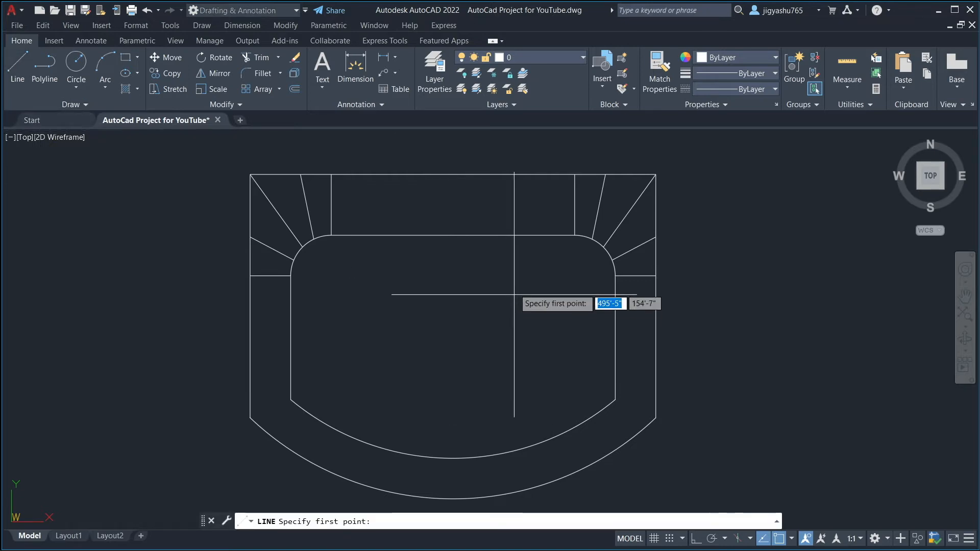
{"action": "left_click", "coordinate": [453, 235]}
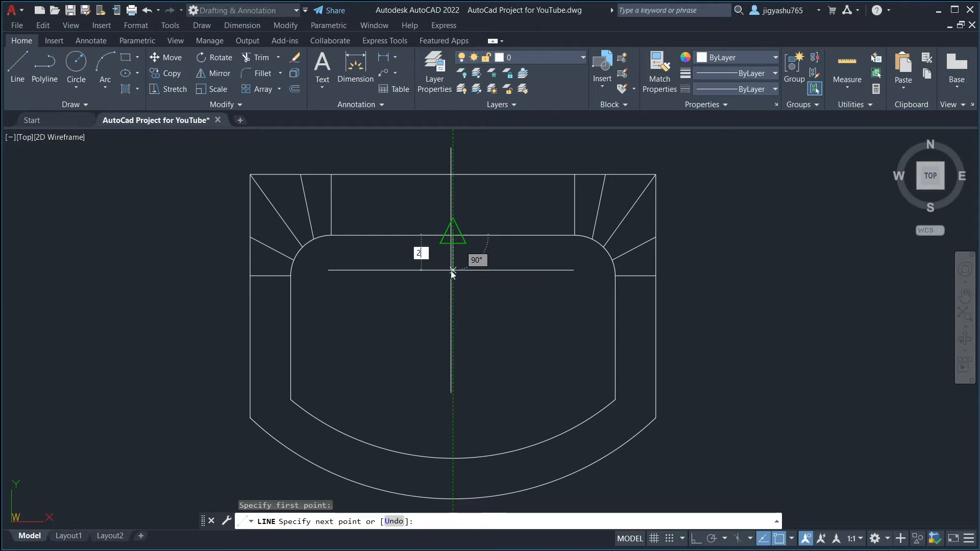
{"action": "type", "text": "2"}
{"action": "key", "text": "Return"}
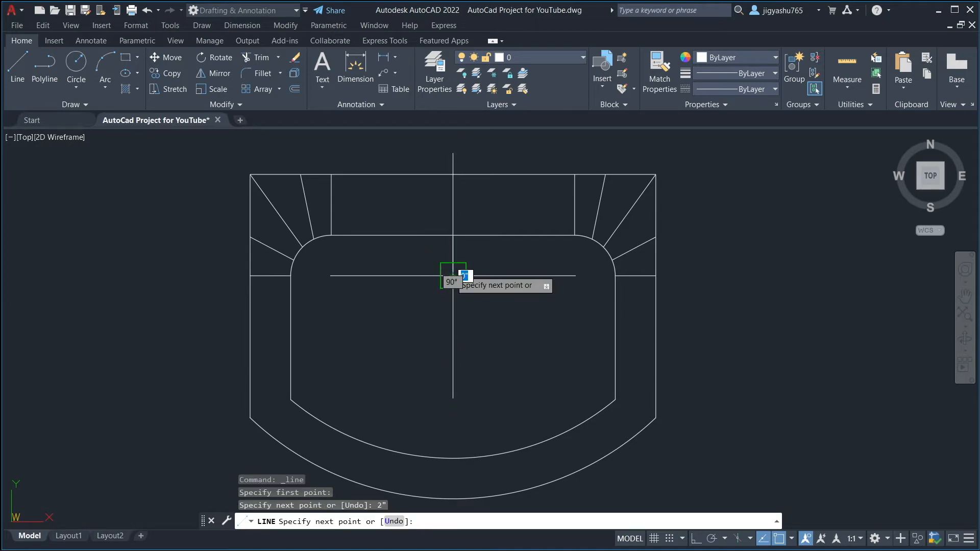
{"action": "key", "text": "Escape"}
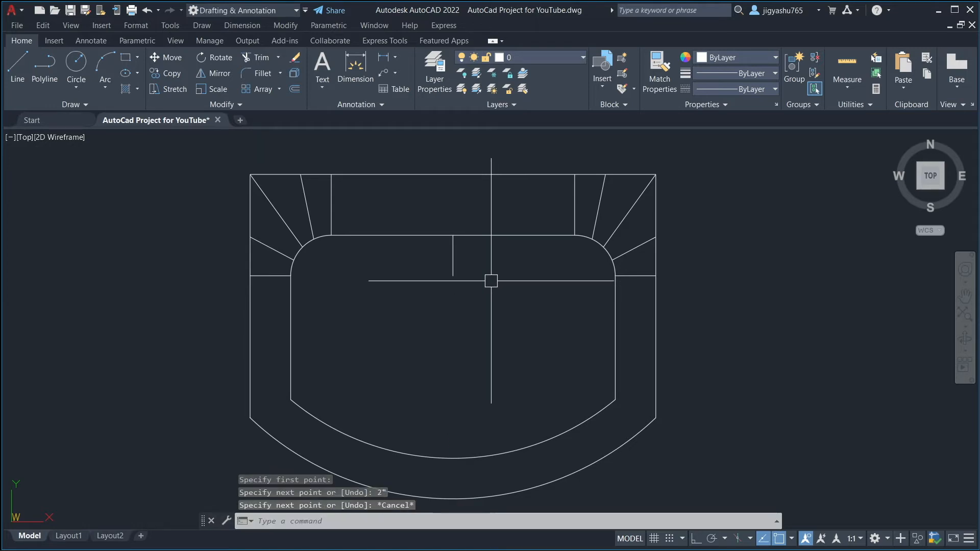
Offset the short vertical line below the inner outline's top edge by 0.5" to both its left and right sides
{"action": "left_click", "coordinate": [296, 90]}
{"action": "type", "text": "0.5\""}
{"action": "key", "text": "Return"}
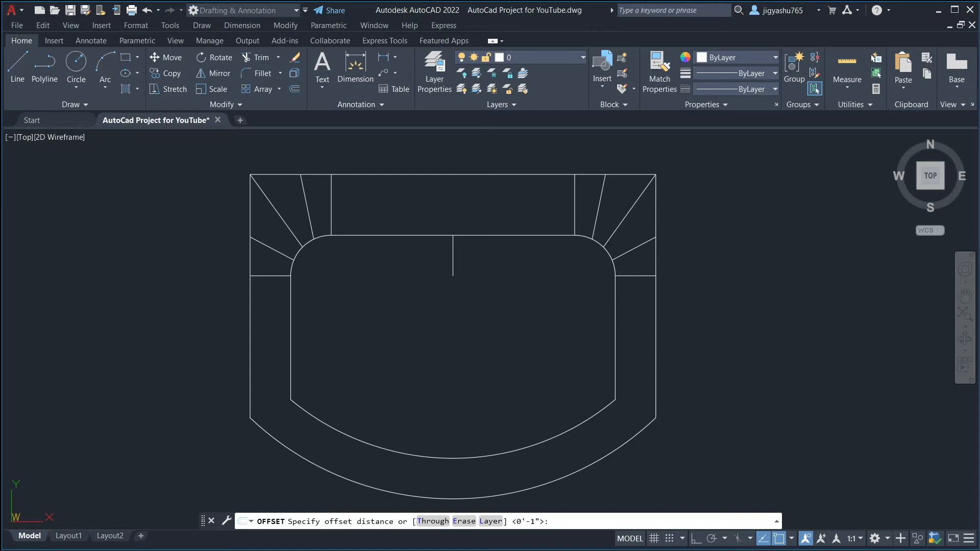
{"action": "left_click", "coordinate": [453, 264]}
{"action": "left_click", "coordinate": [431, 250]}
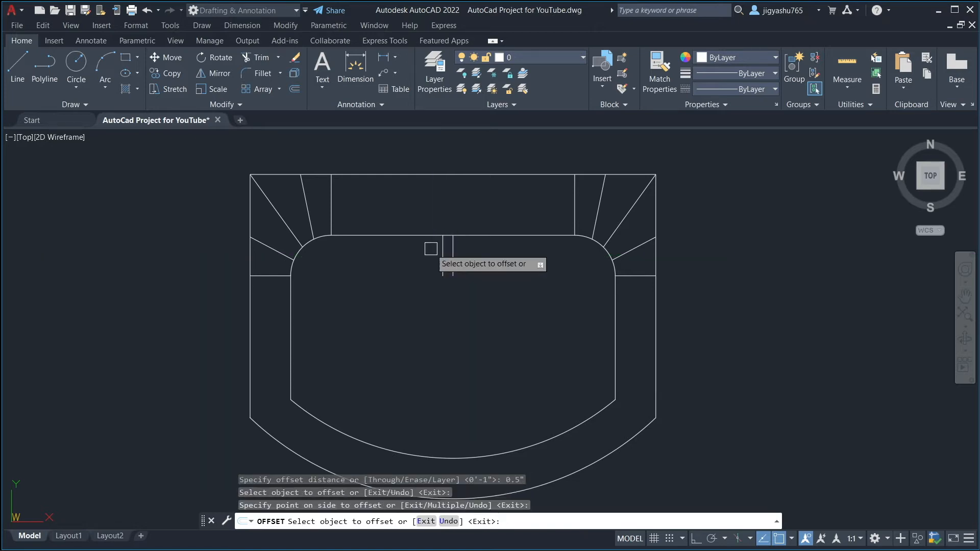
{"action": "left_click", "coordinate": [453, 248]}
{"action": "left_click", "coordinate": [481, 247]}
{"action": "key", "text": "Escape"}
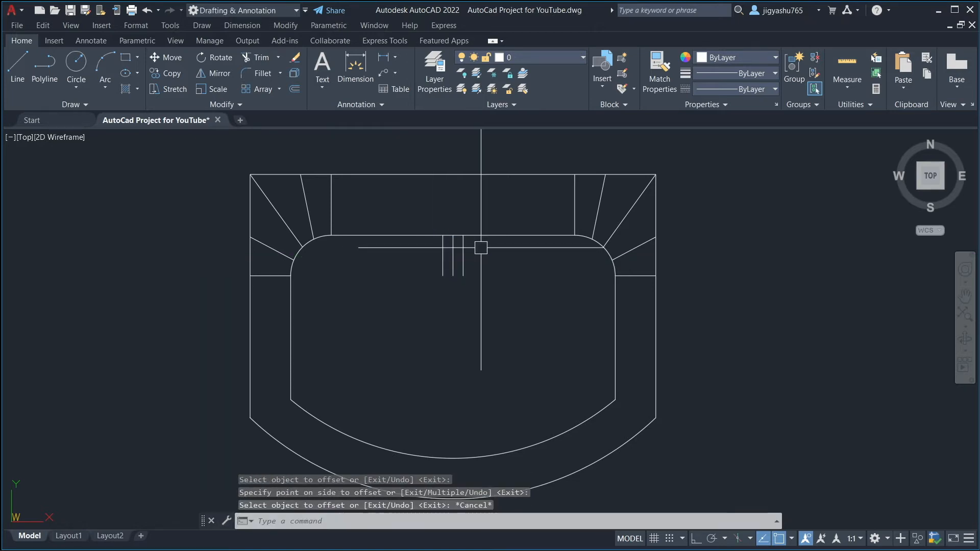
Delete the middle one of the three short vertical lines, leaving the two offset copies
{"action": "scroll", "coordinate": [455, 256], "scroll_direction": "up", "scroll_amount": 6}
{"action": "left_click", "coordinate": [423, 243]}
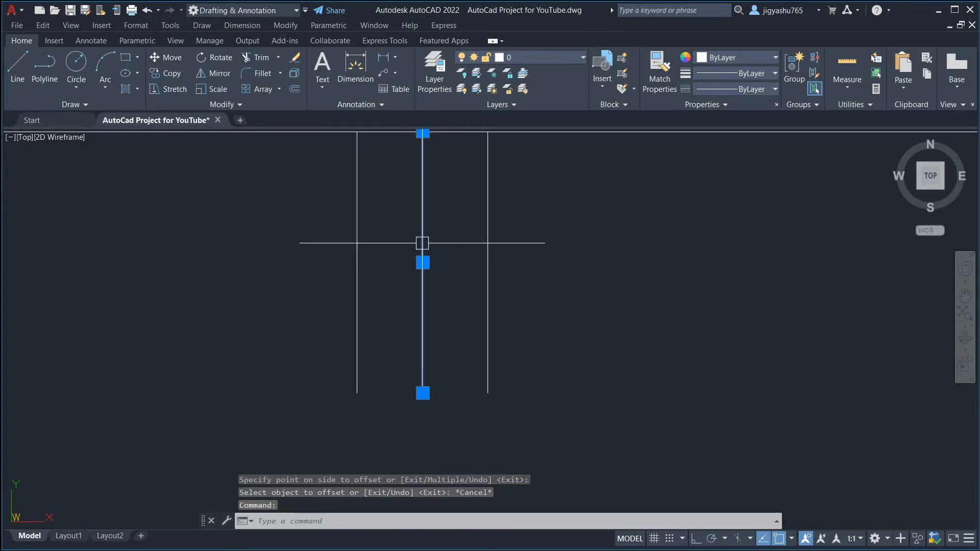
{"action": "key", "text": "Escape"}
{"action": "left_click", "coordinate": [422, 243]}
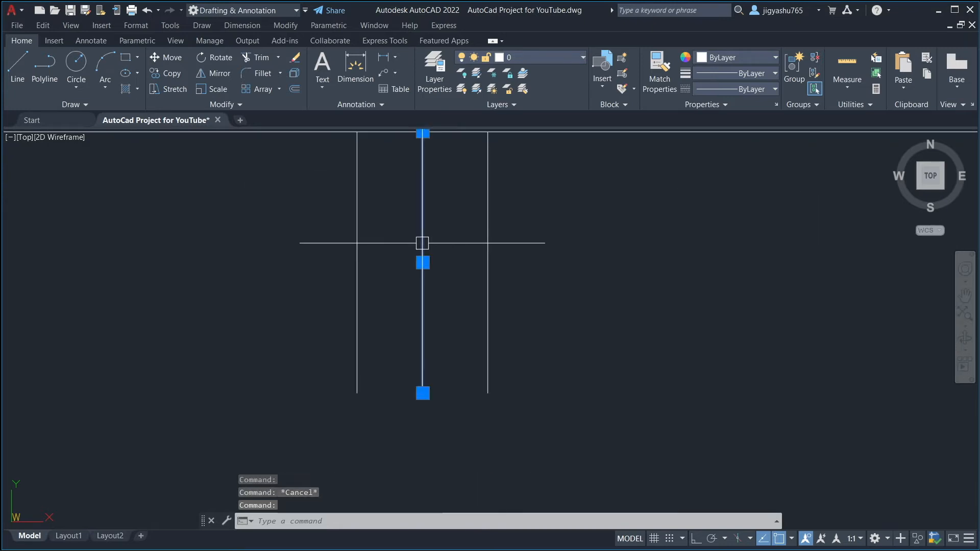
{"action": "key", "text": "Delete"}
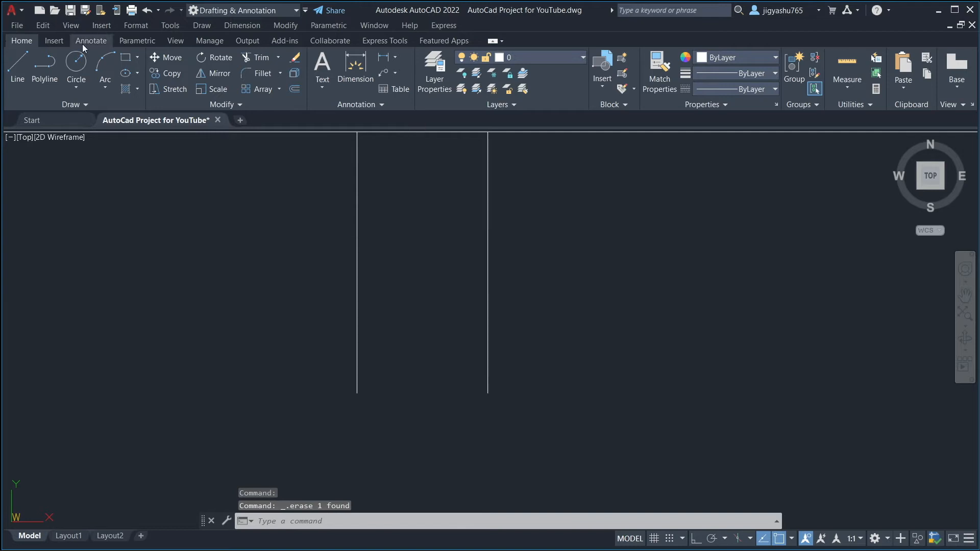
Draw a circle centred midway between the lower ends of the two short vertical lines and resize it to meet both ends
{"action": "left_click", "coordinate": [79, 65]}
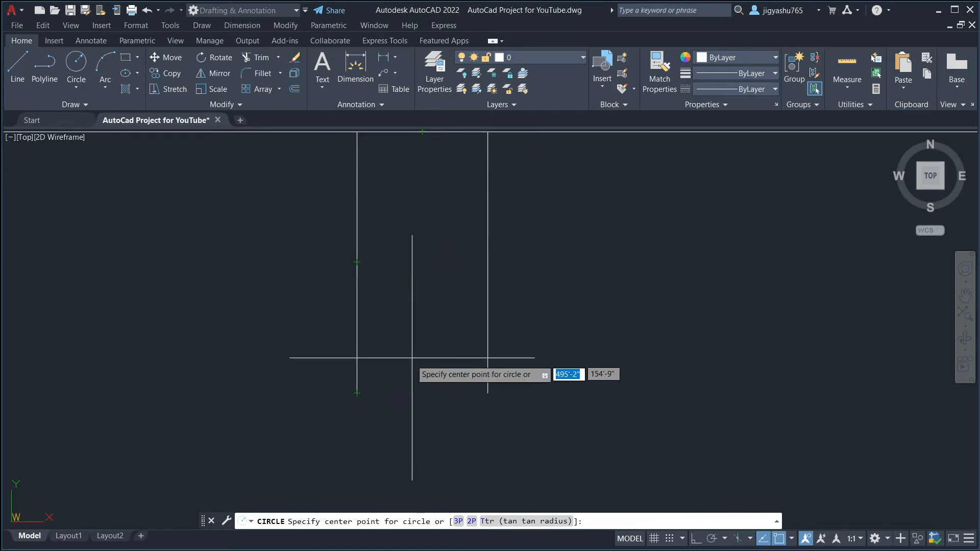
{"action": "left_click", "coordinate": [422, 393]}
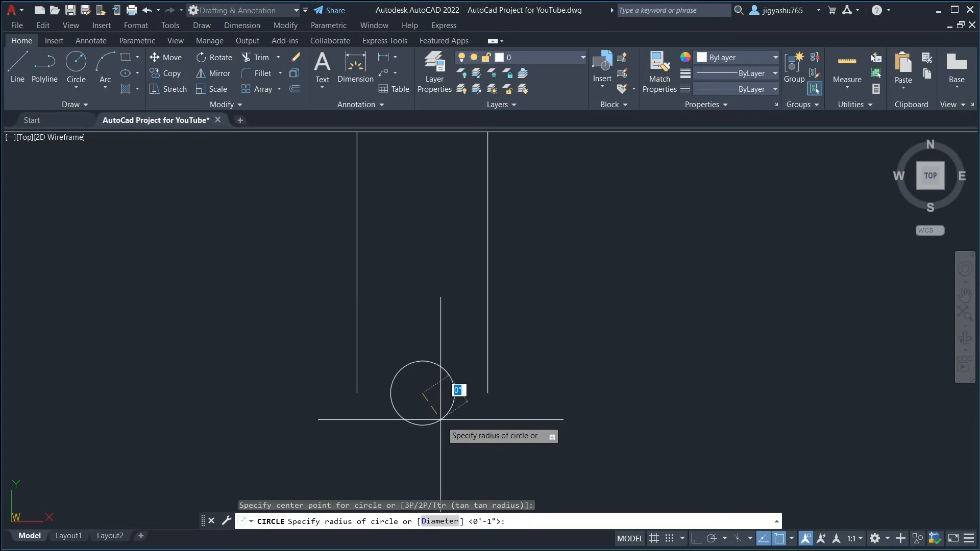
{"action": "left_click", "coordinate": [460, 458]}
{"action": "left_click", "coordinate": [498, 393]}
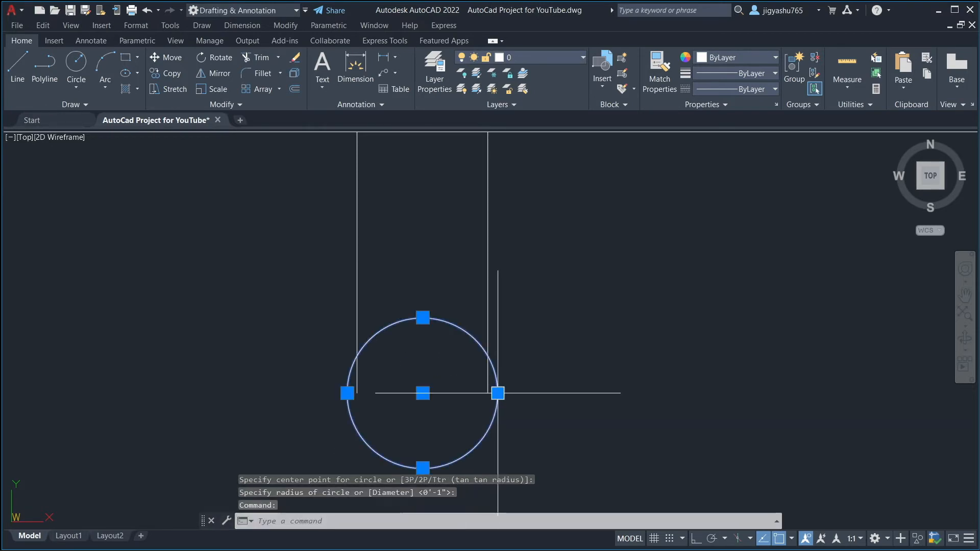
{"action": "left_click", "coordinate": [498, 393]}
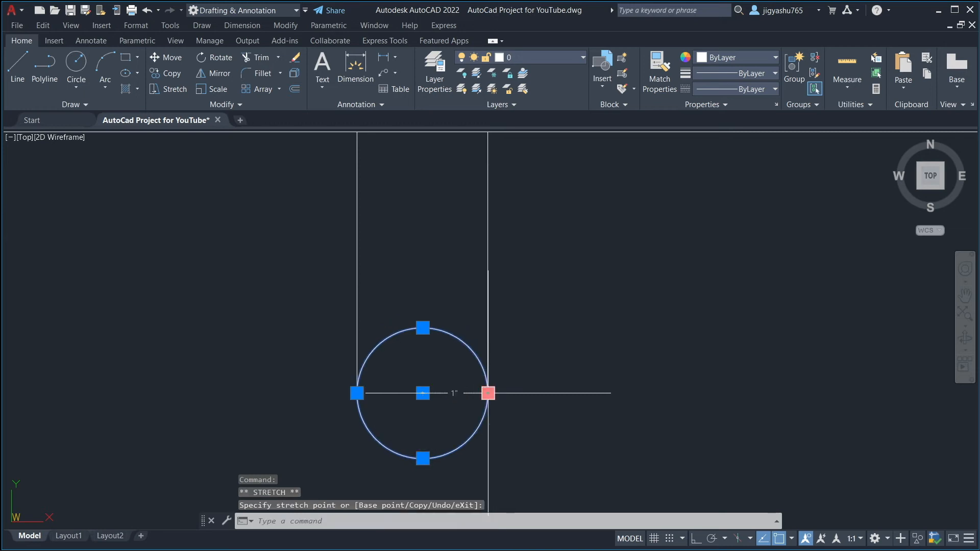
{"action": "key", "text": "Escape"}
Offset the circle at the lower ends of the vertical lines inward by 0.2"
{"action": "scroll", "coordinate": [529, 356], "scroll_direction": "down", "scroll_amount": 2}
{"action": "scroll", "coordinate": [530, 356], "scroll_direction": "down", "scroll_amount": 2}
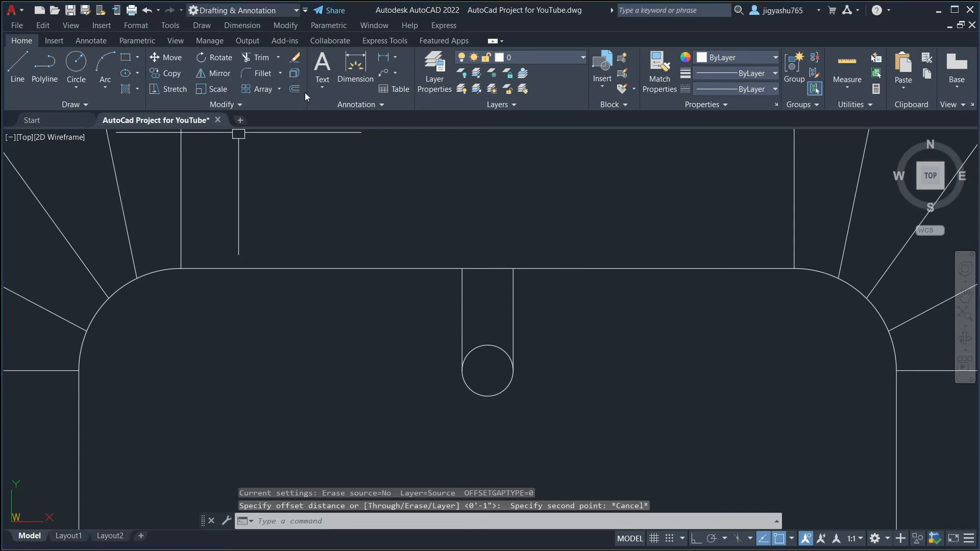
{"action": "left_click", "coordinate": [295, 89]}
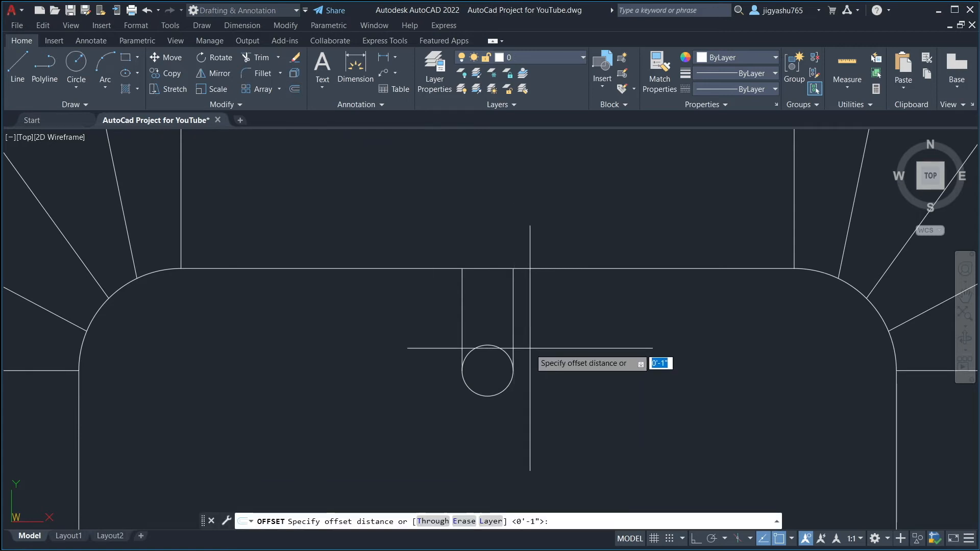
{"action": "type", "text": "0.2"}
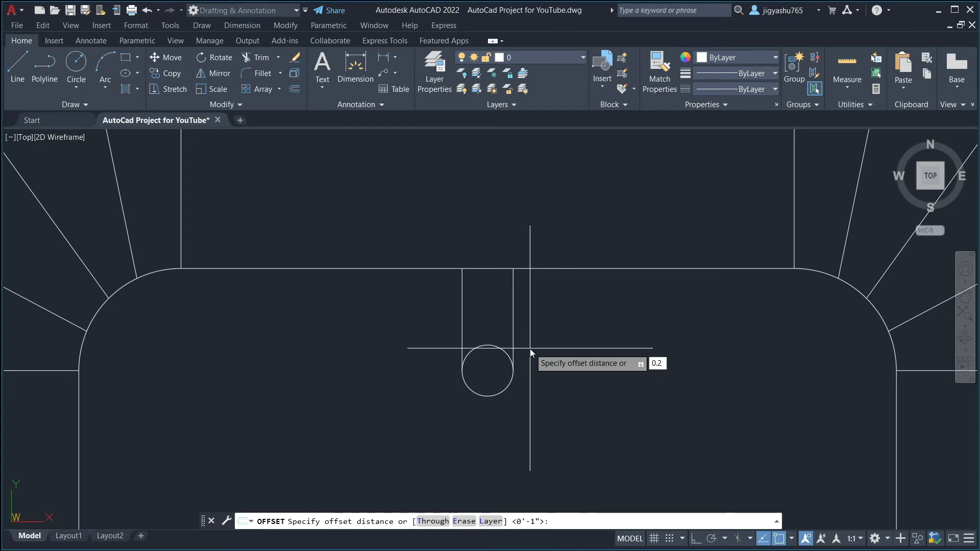
{"action": "key", "text": "Return"}
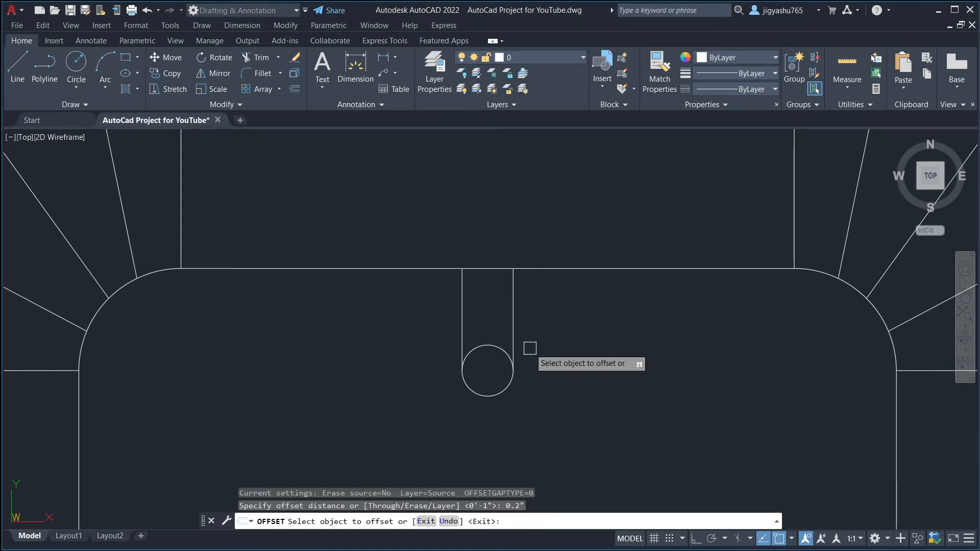
{"action": "left_click", "coordinate": [505, 384]}
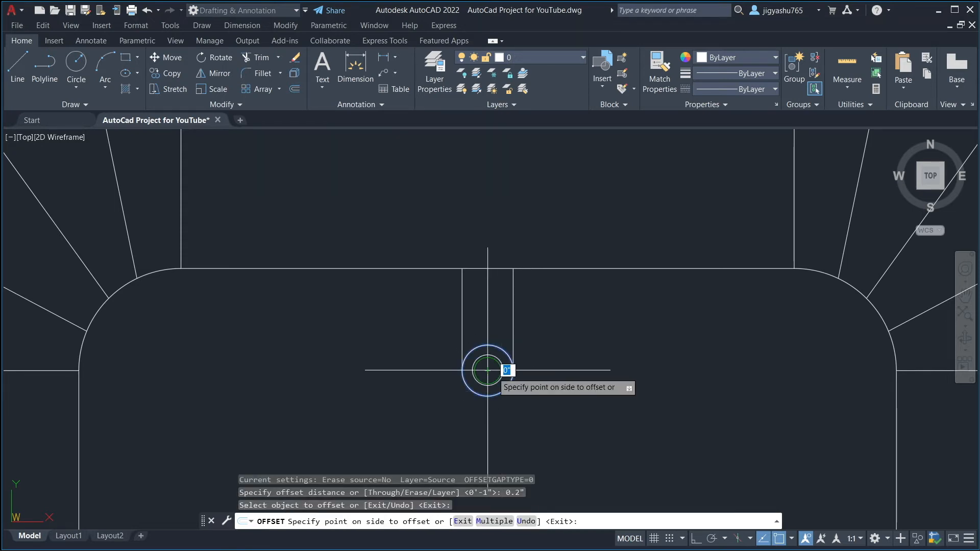
{"action": "left_click", "coordinate": [495, 374]}
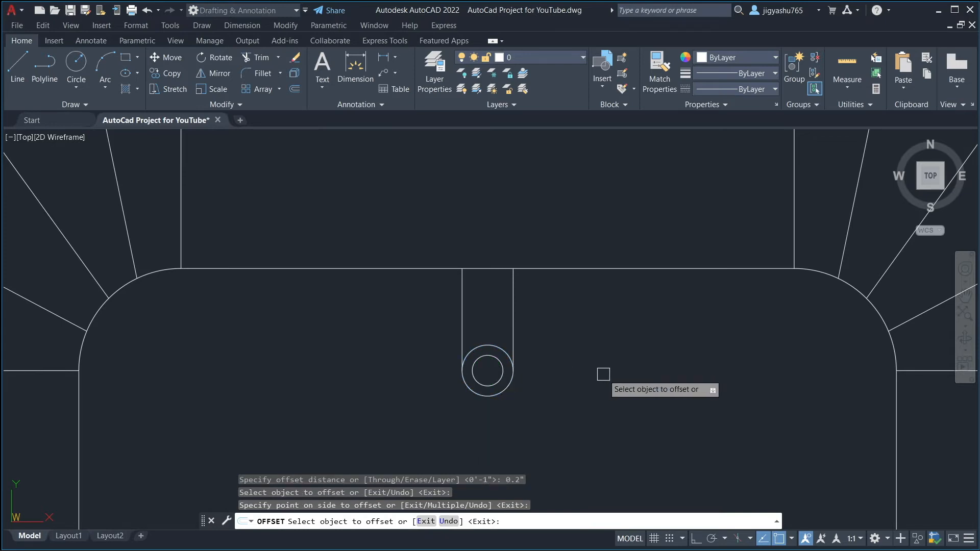
{"action": "key", "text": "Escape"}
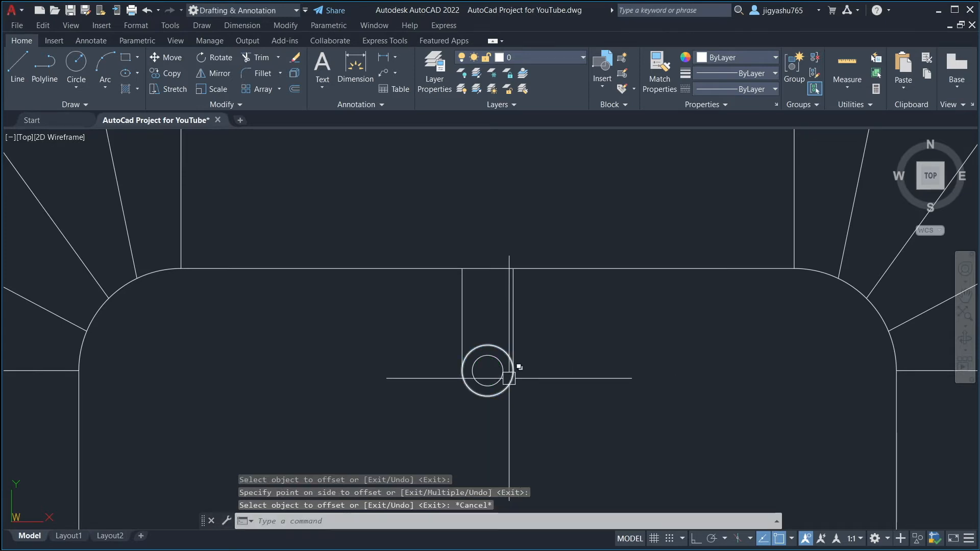
Enlarge the inner concentric circle by its quadrant grip so only a narrow ring remains inside the outer circle
{"action": "scroll", "coordinate": [502, 379], "scroll_direction": "up", "scroll_amount": 5}
{"action": "left_click", "coordinate": [500, 366]}
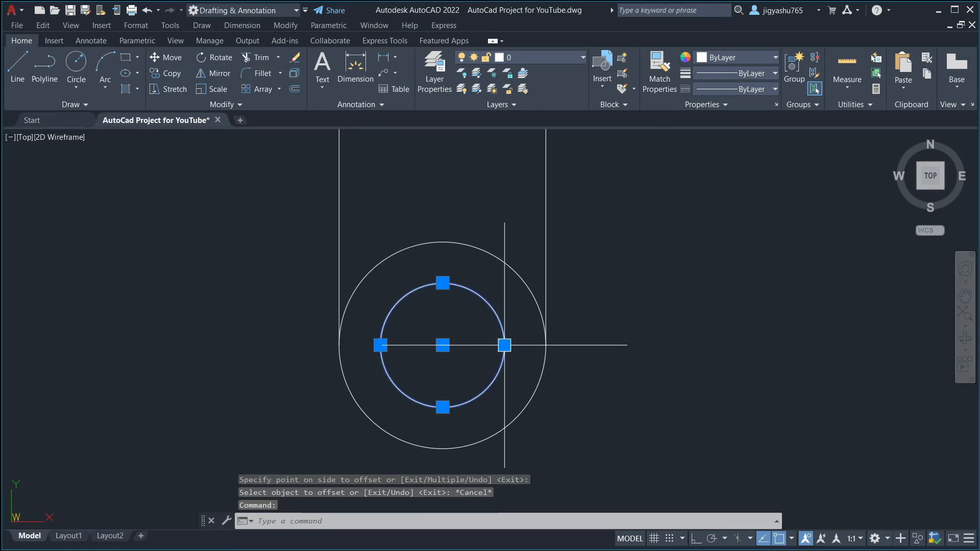
{"action": "left_click", "coordinate": [505, 345]}
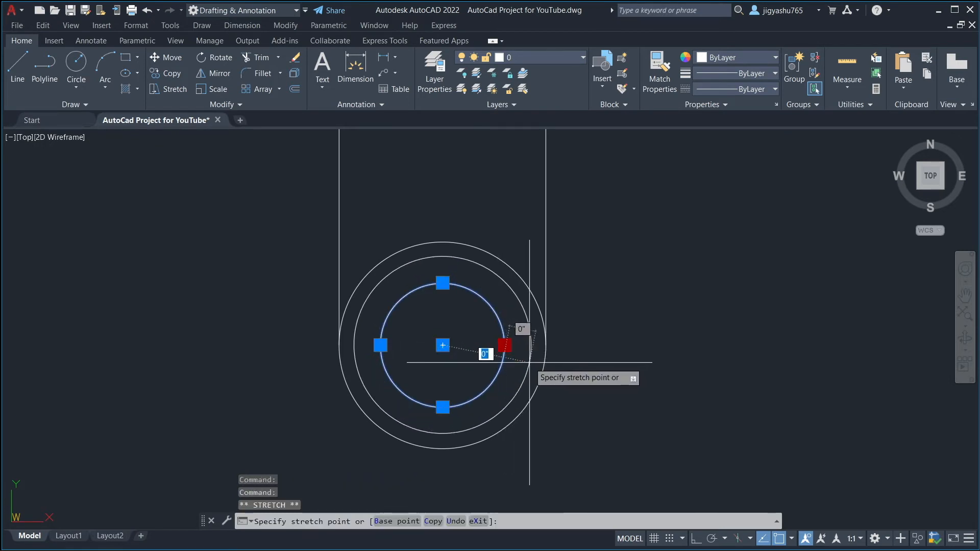
{"action": "key", "text": "Escape"}
{"action": "key", "text": "Escape"}
{"action": "scroll", "coordinate": [623, 354], "scroll_direction": "down", "scroll_amount": 4}
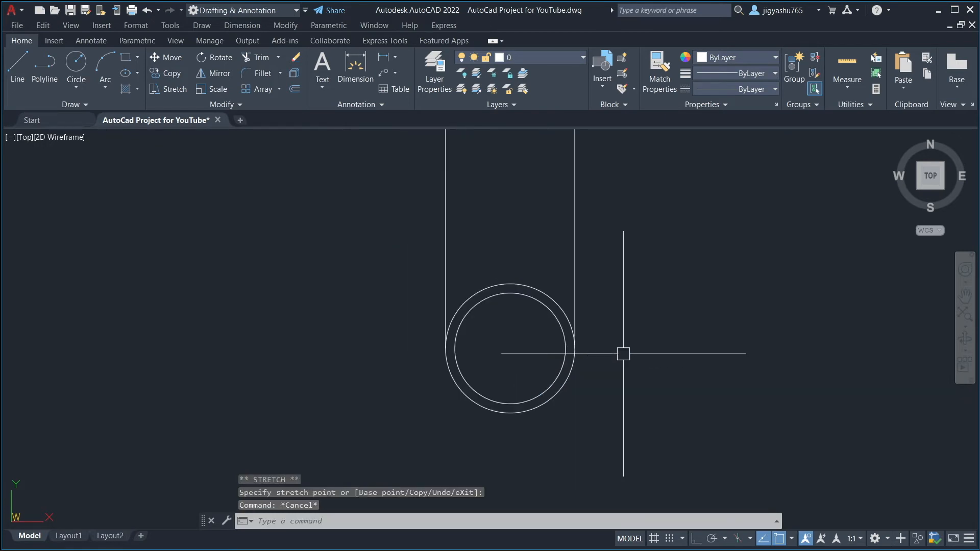
Draw a circle centred on the midpoint of the inner outline's top edge, slightly wider than the two vertical lines
{"action": "scroll", "coordinate": [623, 354], "scroll_direction": "down", "scroll_amount": 4}
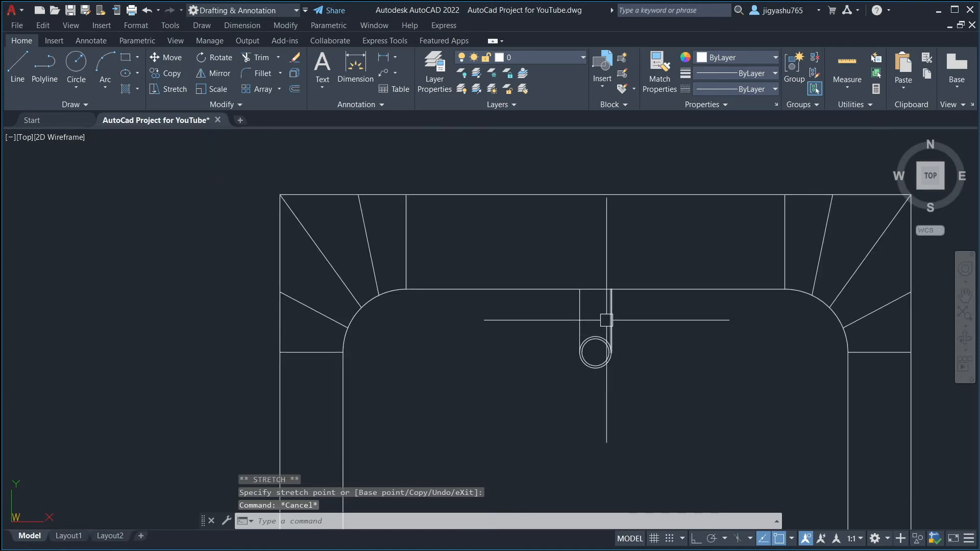
{"action": "scroll", "coordinate": [599, 283], "scroll_direction": "up", "scroll_amount": 8}
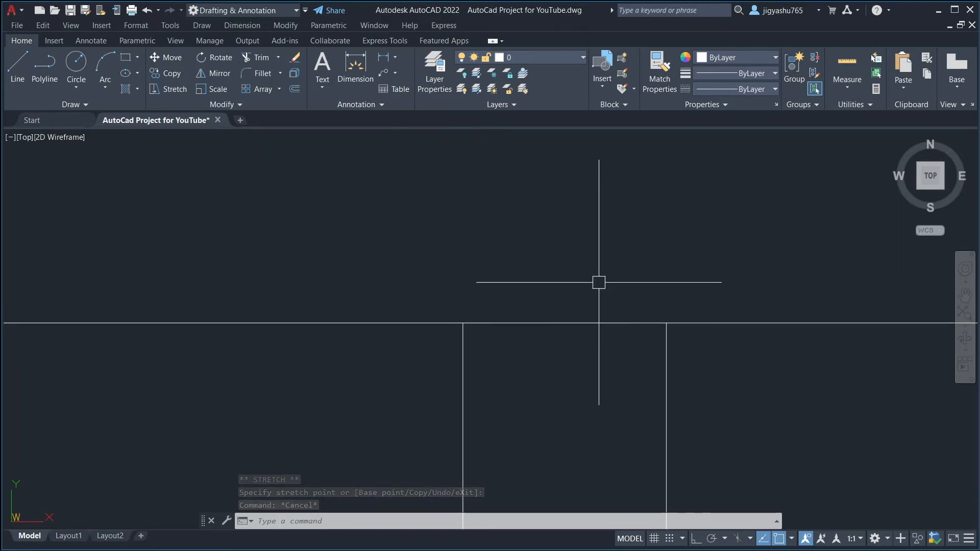
{"action": "left_click", "coordinate": [75, 61]}
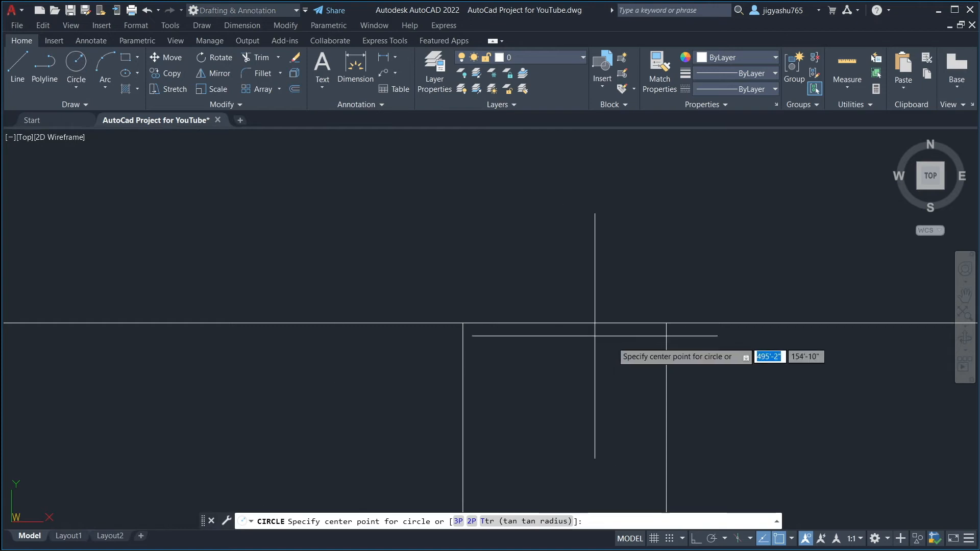
{"action": "scroll", "coordinate": [607, 254], "scroll_direction": "down", "scroll_amount": 5}
{"action": "left_click", "coordinate": [607, 254]}
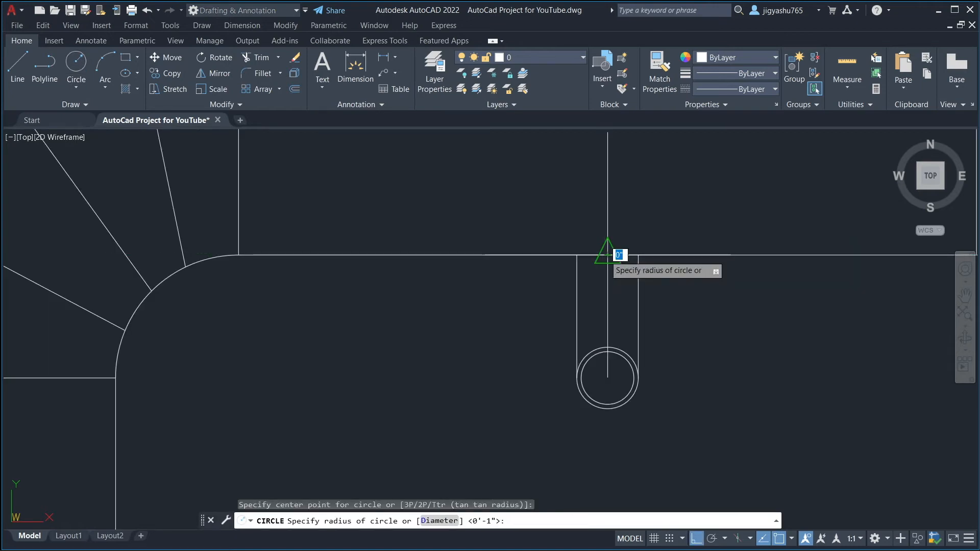
{"action": "key", "text": "Escape"}
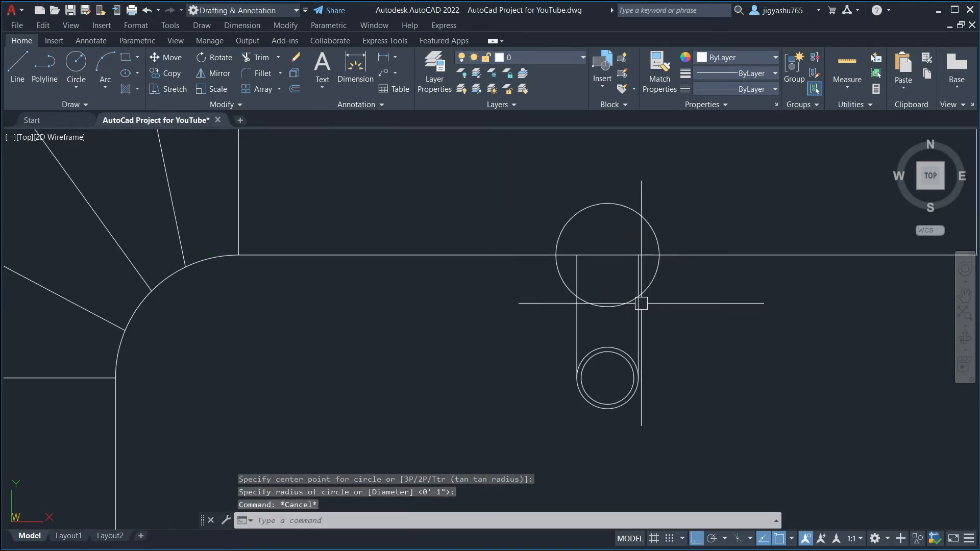
Shrink the circle on the inner outline's top edge so its quadrants meet the upper ends of the two vertical lines
{"action": "scroll", "coordinate": [611, 305], "scroll_direction": "up", "scroll_amount": 6}
{"action": "scroll", "coordinate": [611, 305], "scroll_direction": "down", "scroll_amount": 2}
{"action": "left_click", "coordinate": [721, 204]}
{"action": "left_click", "coordinate": [727, 176]}
{"action": "left_click", "coordinate": [674, 176]}
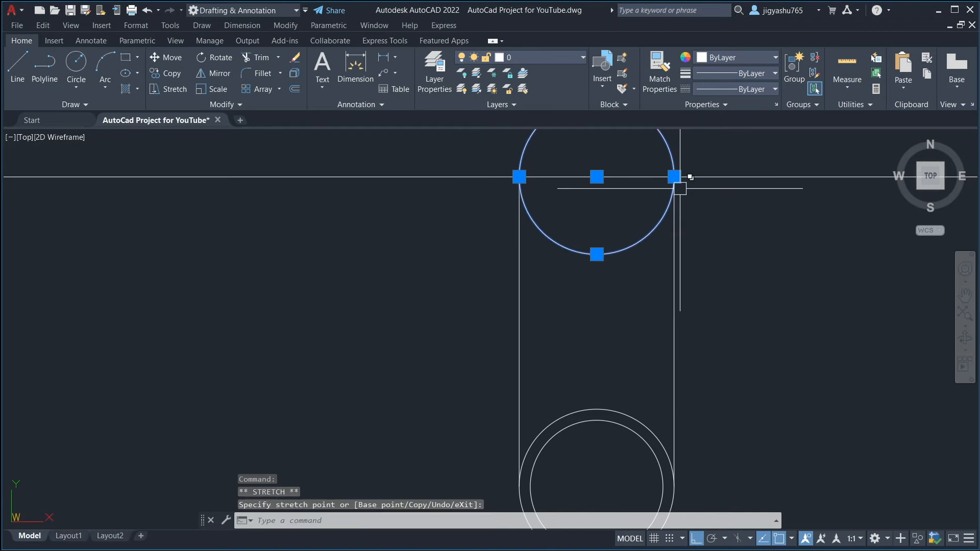
{"action": "key", "text": "Escape"}
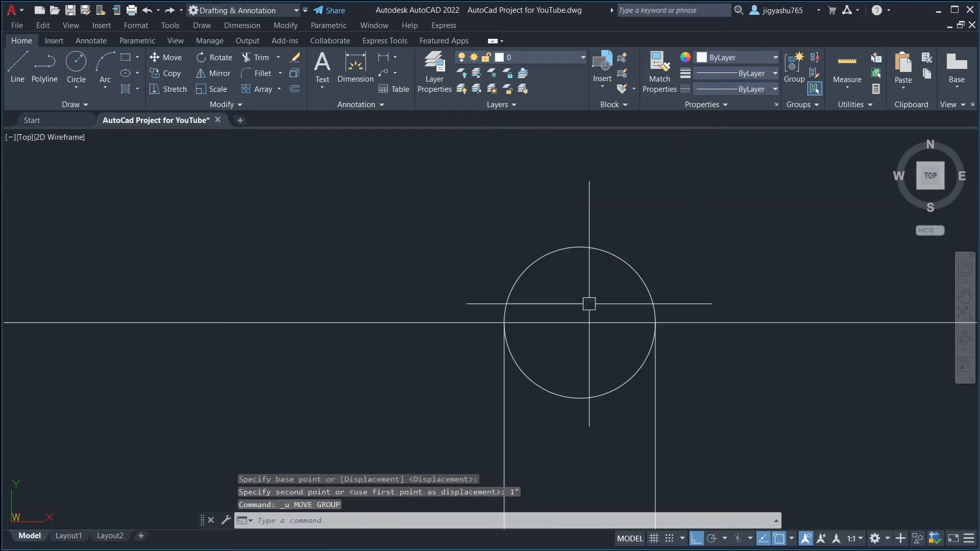
Move the circle on the inner outline's top edge 0.5" straight up from its centre
{"action": "left_click", "coordinate": [567, 249]}
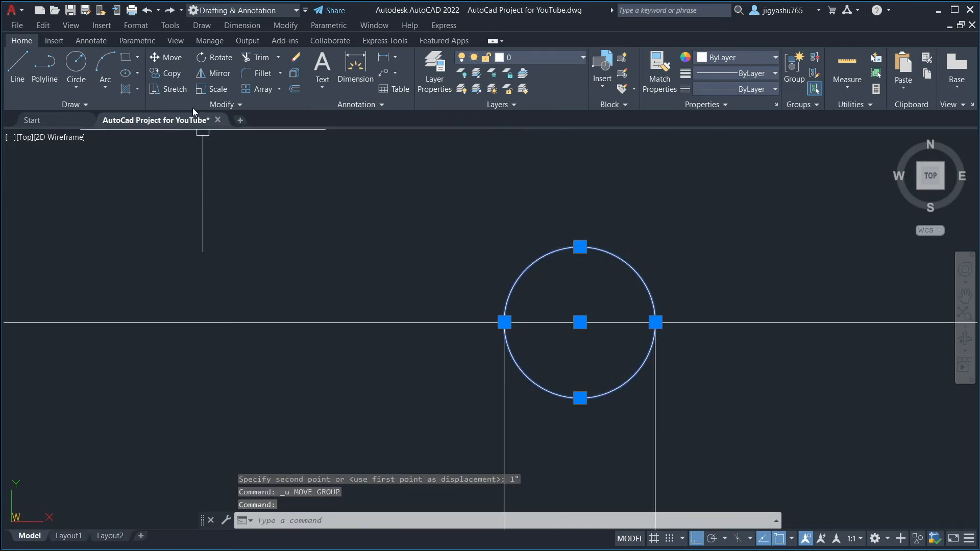
{"action": "left_click", "coordinate": [165, 61]}
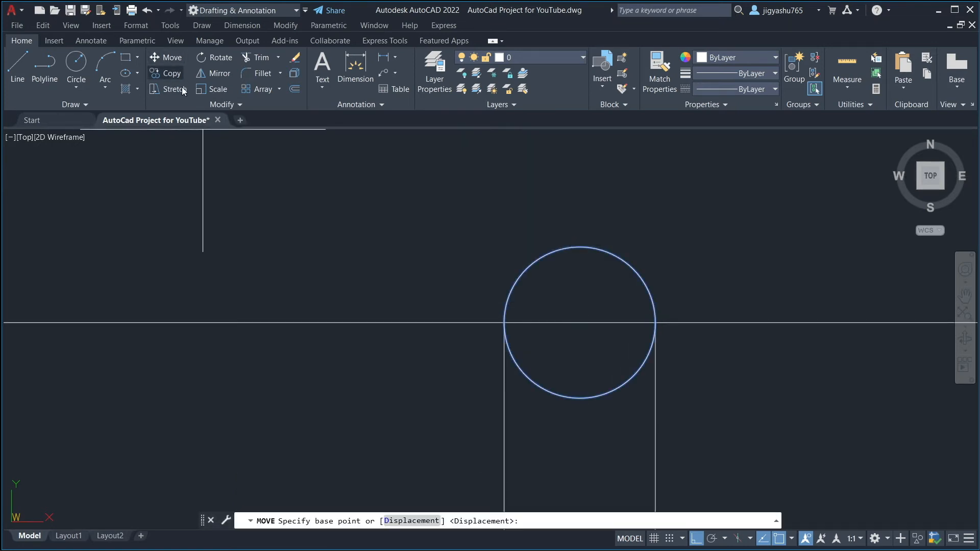
{"action": "left_click", "coordinate": [580, 323]}
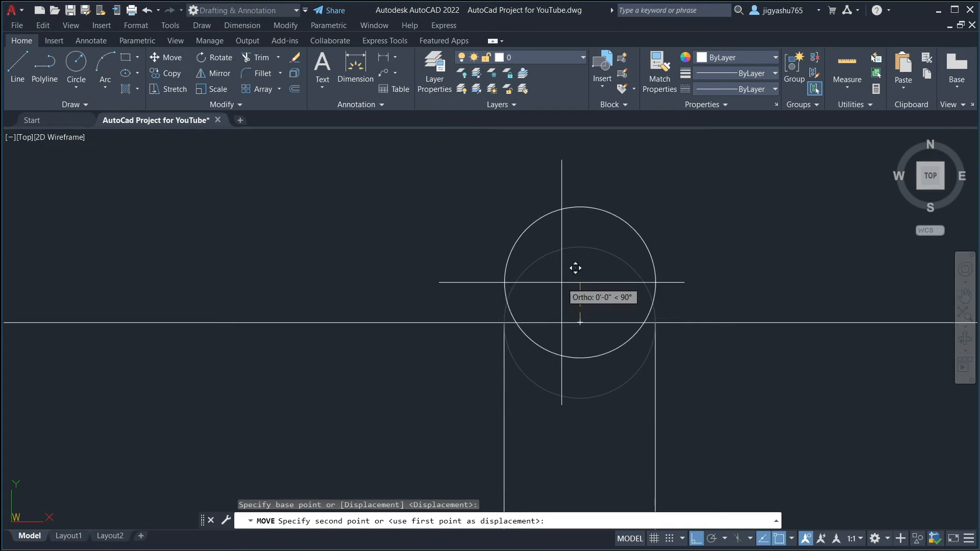
{"action": "type", "text": "0.5"}
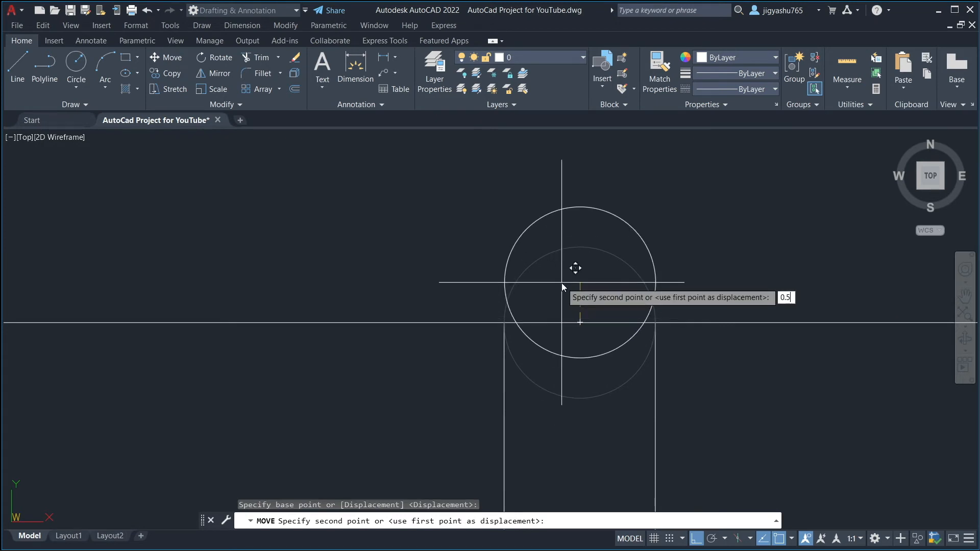
{"action": "key", "text": "Return"}
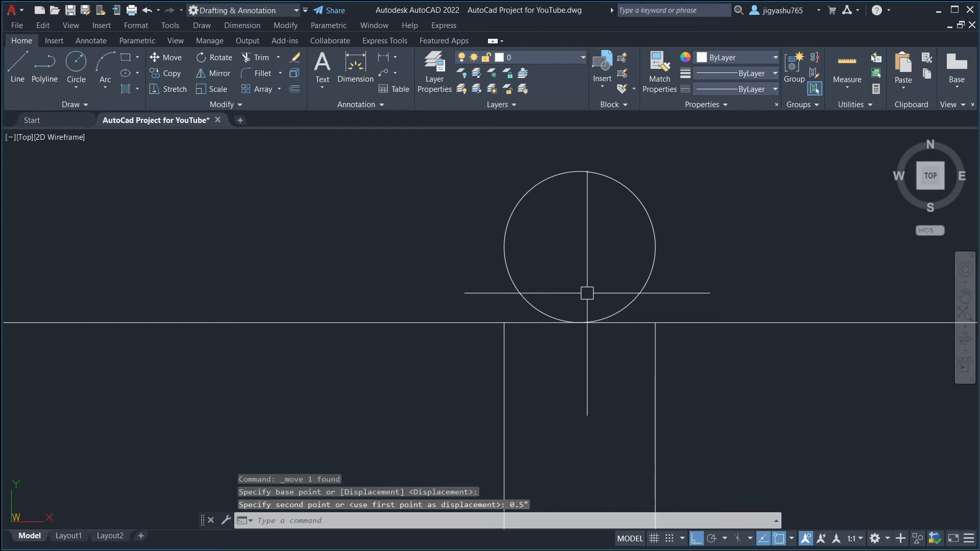
Set the radius of the circle above the inner outline's top edge to 0.5" by stretching its left quadrant grip
{"action": "left_click", "coordinate": [505, 248]}
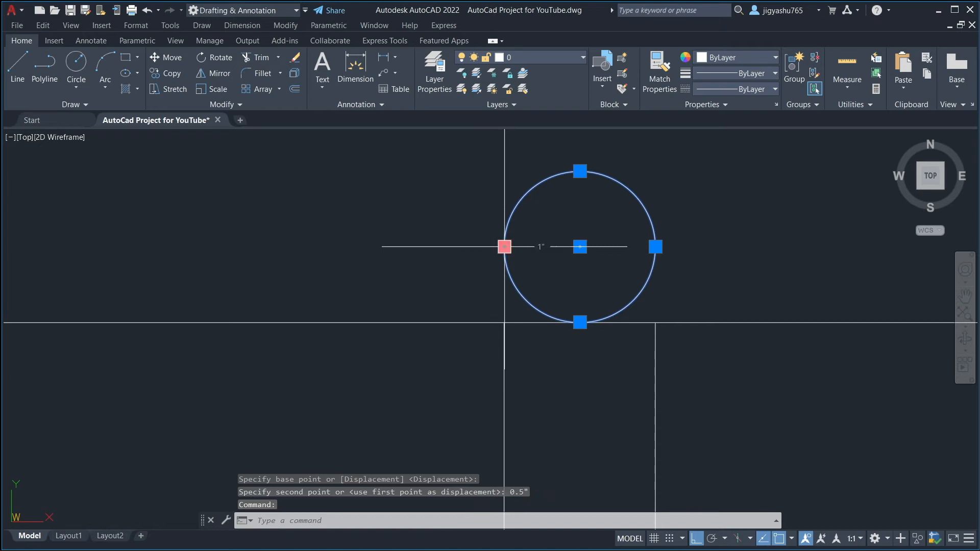
{"action": "left_click", "coordinate": [505, 247]}
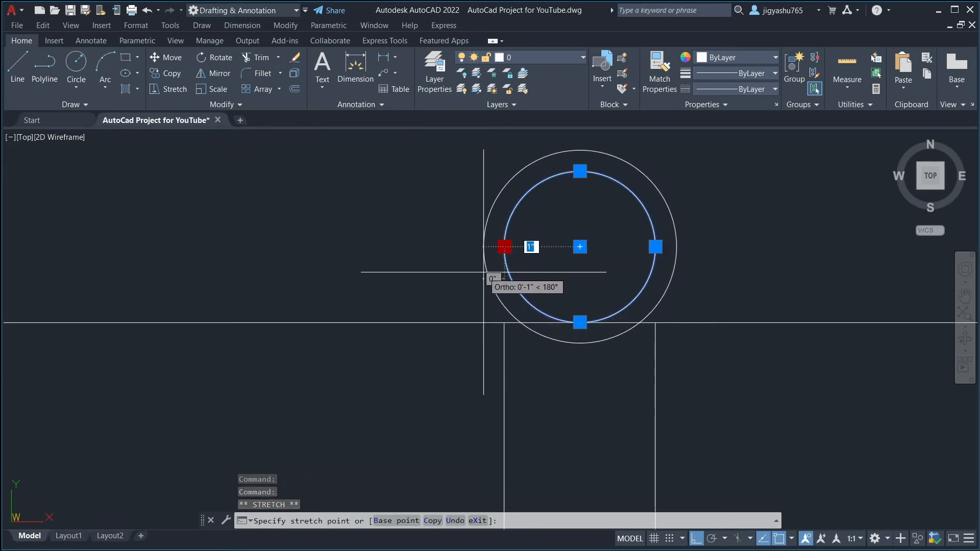
{"action": "type", "text": "0.5\""}
{"action": "key", "text": "Return"}
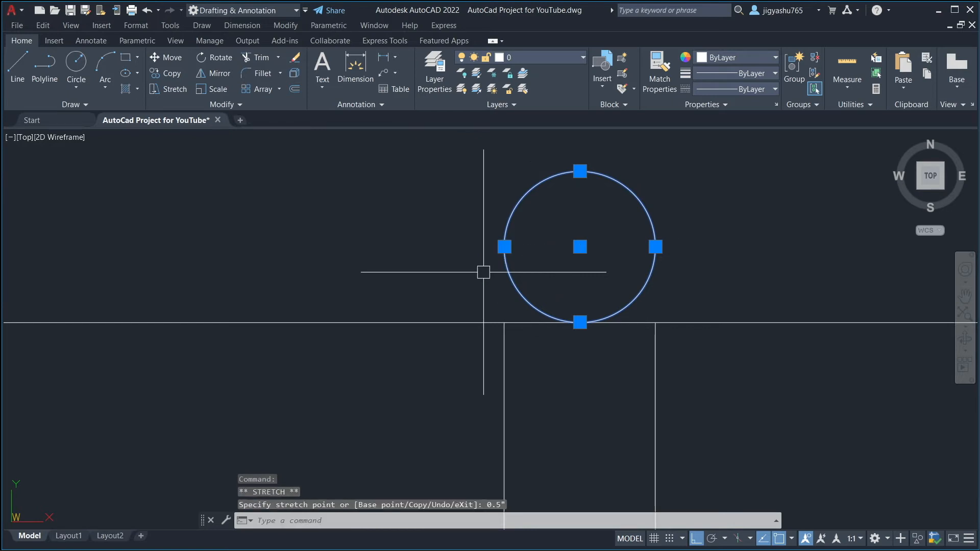
Enlarge the circle above the inner outline's top edge until it passes through the upper ends of the two vertical lines
{"action": "key", "text": "Escape"}
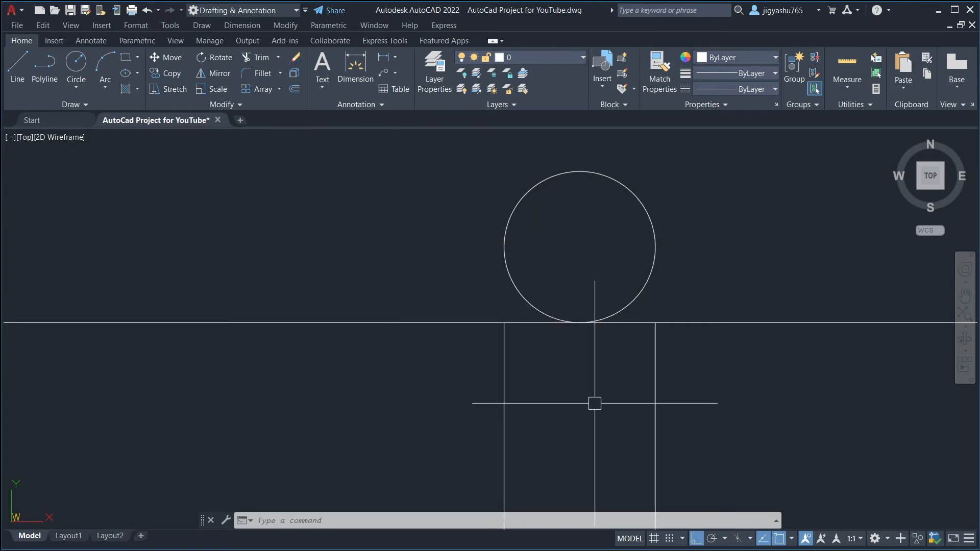
{"action": "scroll", "coordinate": [664, 364], "scroll_direction": "down", "scroll_amount": 4}
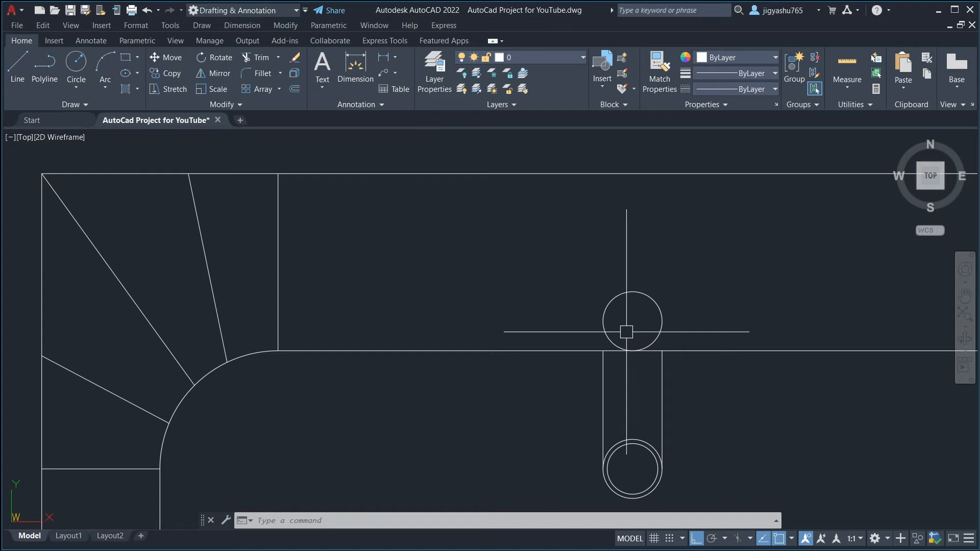
{"action": "scroll", "coordinate": [622, 351], "scroll_direction": "up", "scroll_amount": 6}
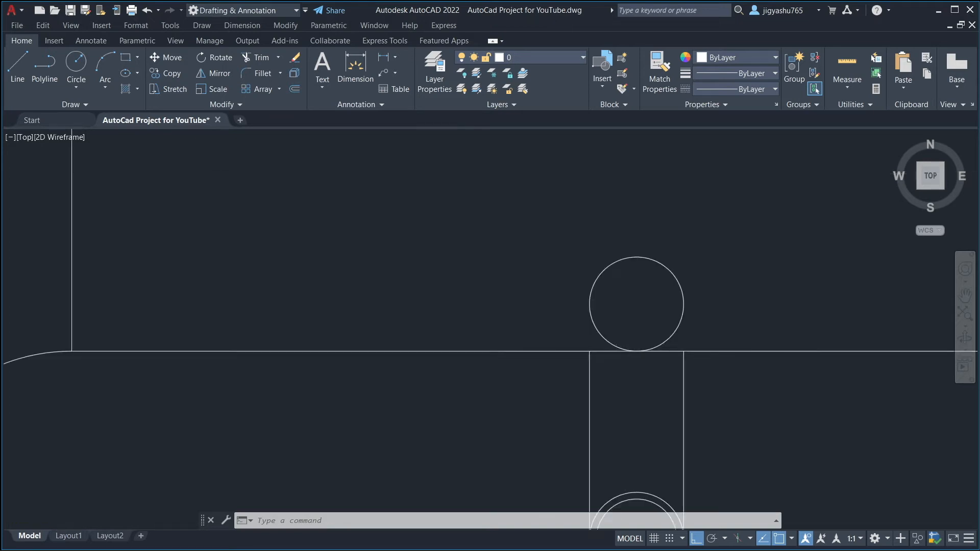
{"action": "scroll", "coordinate": [623, 351], "scroll_direction": "down", "scroll_amount": 6}
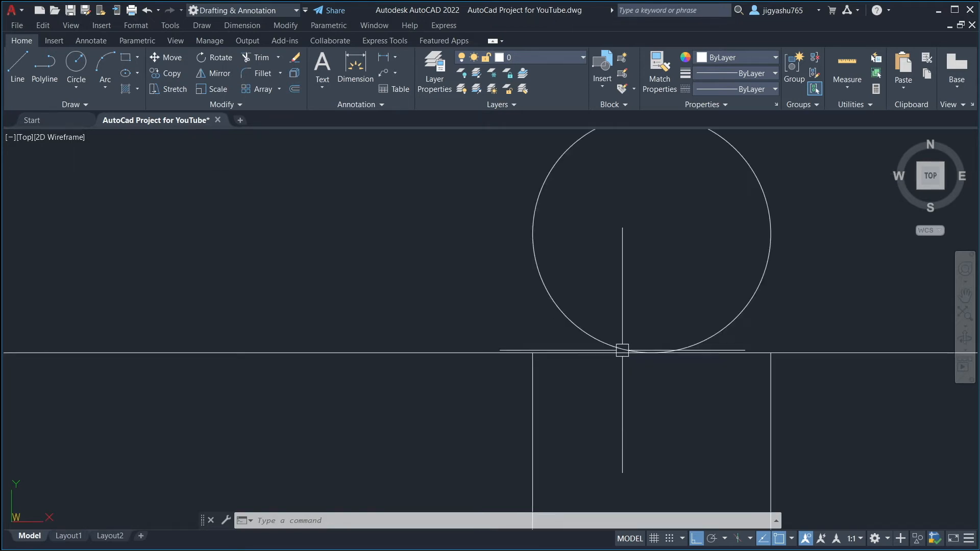
{"action": "scroll", "coordinate": [622, 351], "scroll_direction": "down", "scroll_amount": 2}
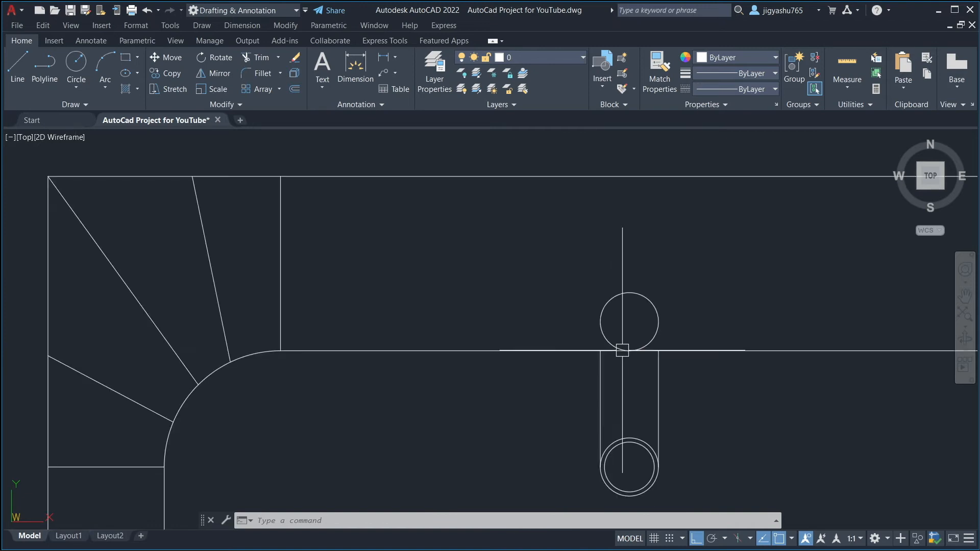
{"action": "scroll", "coordinate": [622, 351], "scroll_direction": "down", "scroll_amount": 5}
{"action": "scroll", "coordinate": [633, 337], "scroll_direction": "up", "scroll_amount": 4}
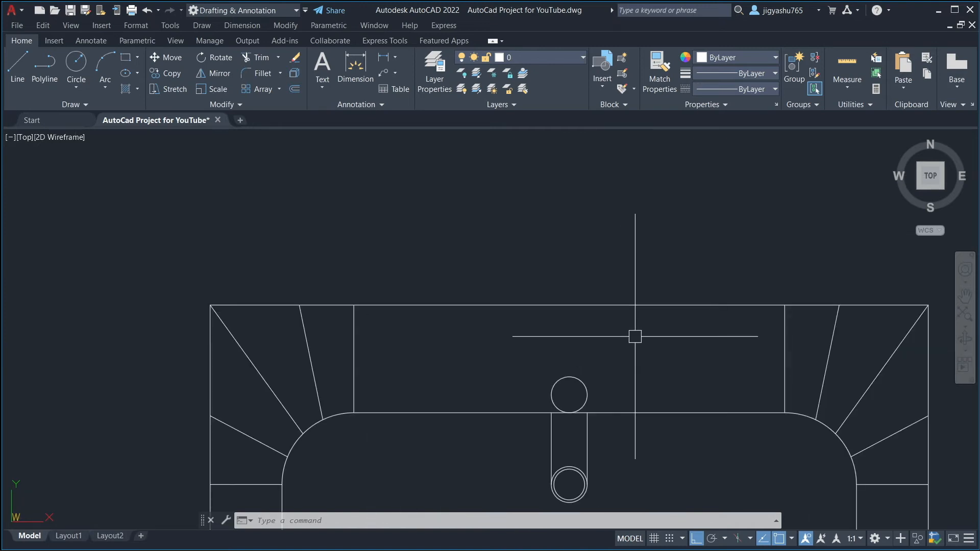
{"action": "scroll", "coordinate": [566, 391], "scroll_direction": "up", "scroll_amount": 4}
{"action": "left_click", "coordinate": [569, 355]}
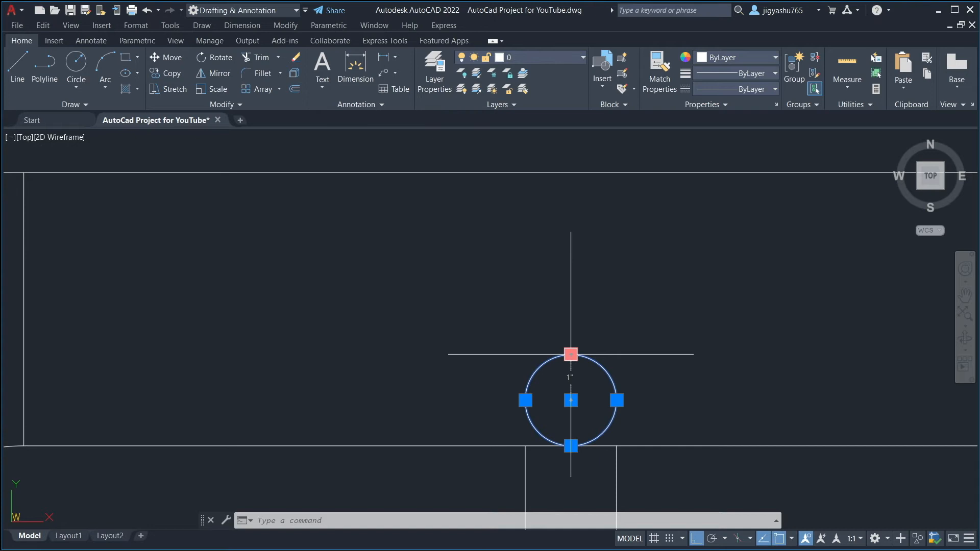
{"action": "left_click", "coordinate": [569, 355]}
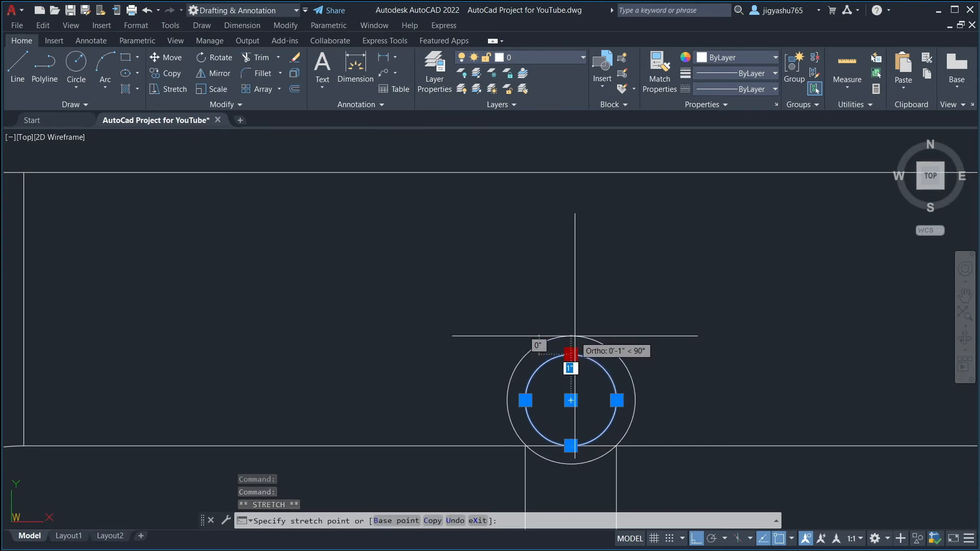
{"action": "left_click", "coordinate": [571, 336]}
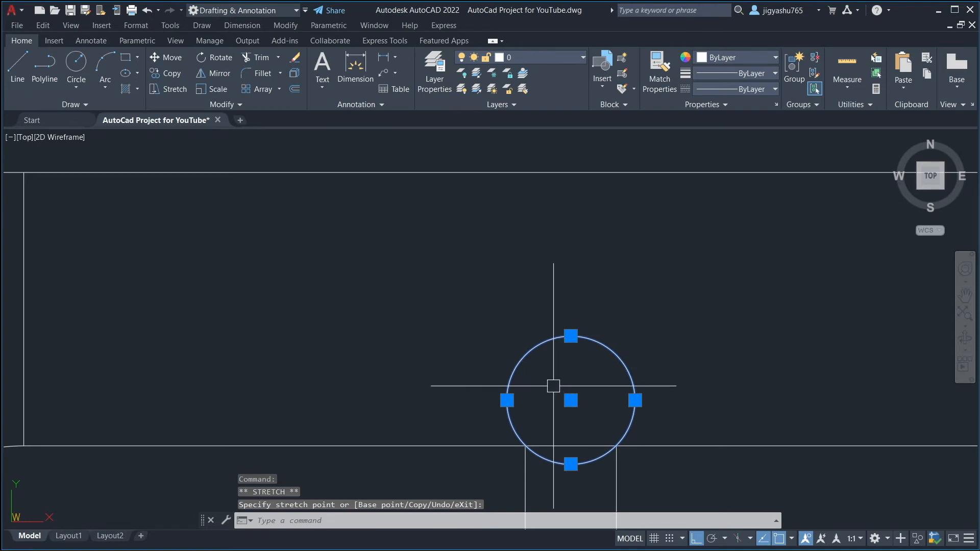
{"action": "key", "text": "Escape"}
{"action": "scroll", "coordinate": [594, 397], "scroll_direction": "down", "scroll_amount": 2}
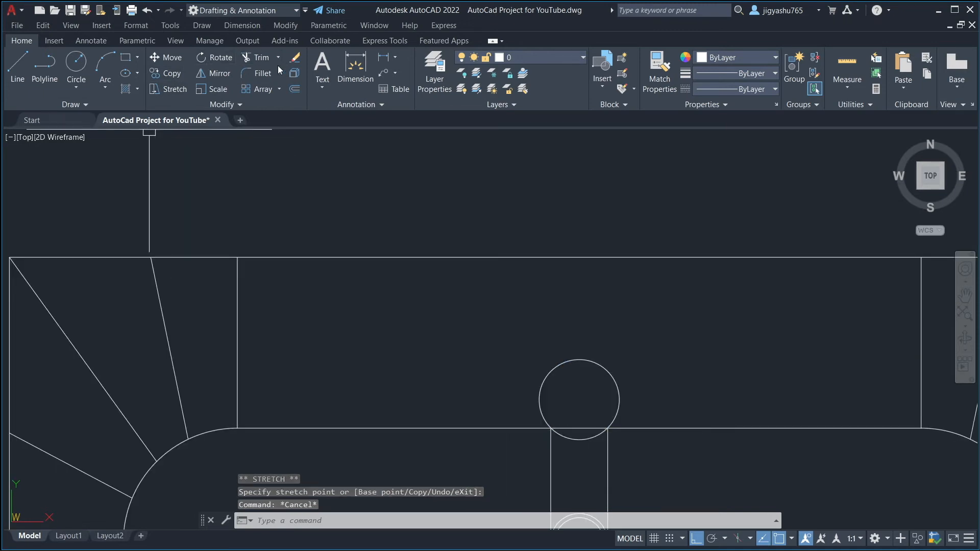
{"action": "left_click", "coordinate": [256, 60]}
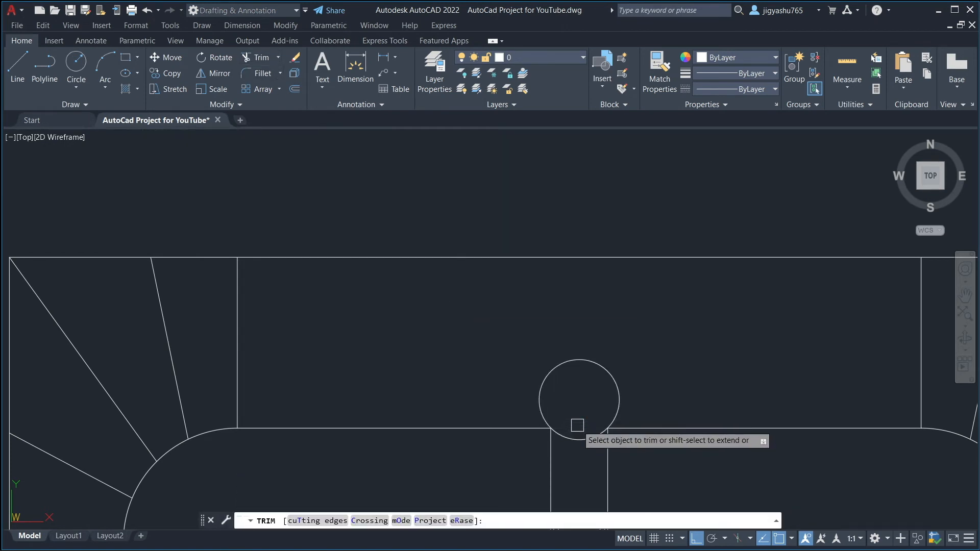
{"action": "key", "text": "Escape"}
{"action": "scroll", "coordinate": [598, 471], "scroll_direction": "down", "scroll_amount": 4}
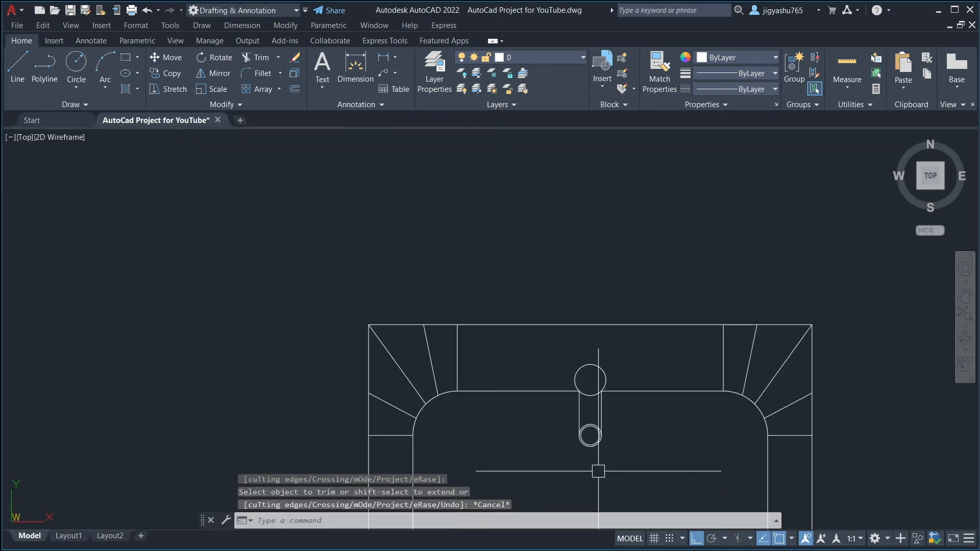
{"action": "scroll", "coordinate": [598, 471], "scroll_direction": "up", "scroll_amount": 4}
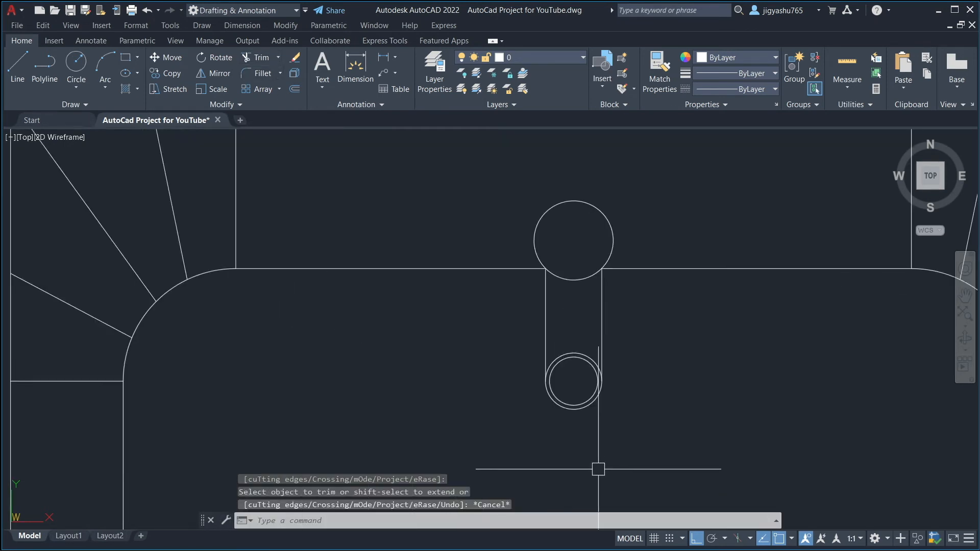
Offset the circle at the upper ends of the two vertical lines 0.5" inward
{"action": "left_click", "coordinate": [296, 90]}
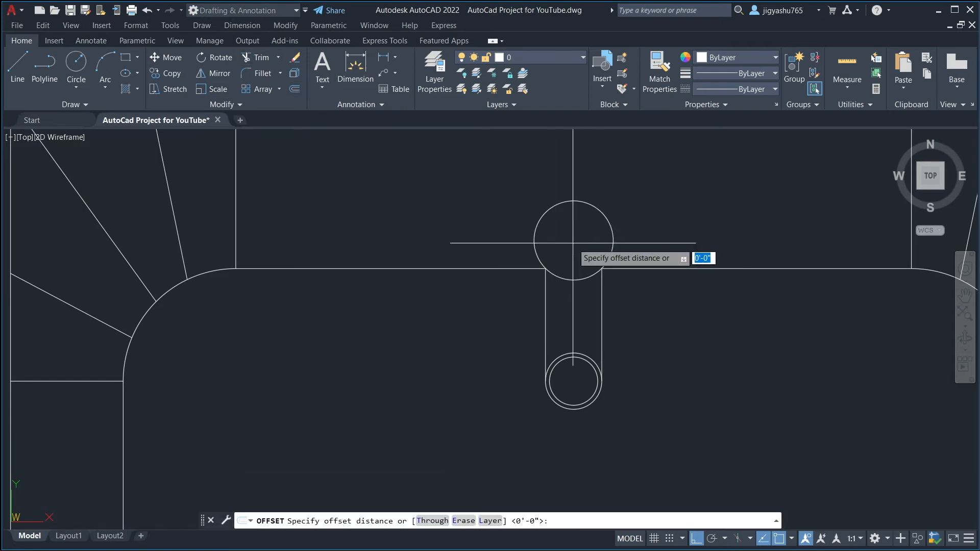
{"action": "key", "text": "Return"}
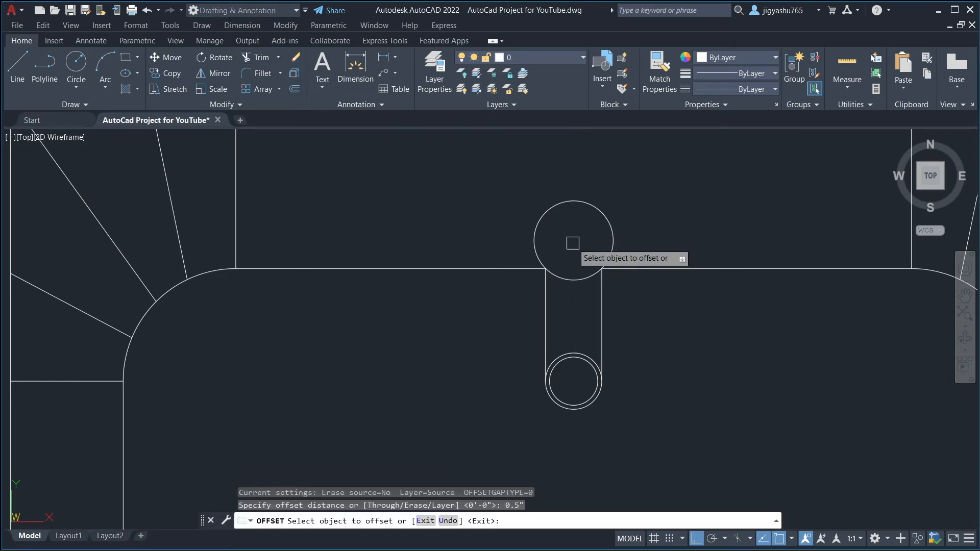
{"action": "left_click", "coordinate": [609, 243]}
{"action": "left_click", "coordinate": [597, 241]}
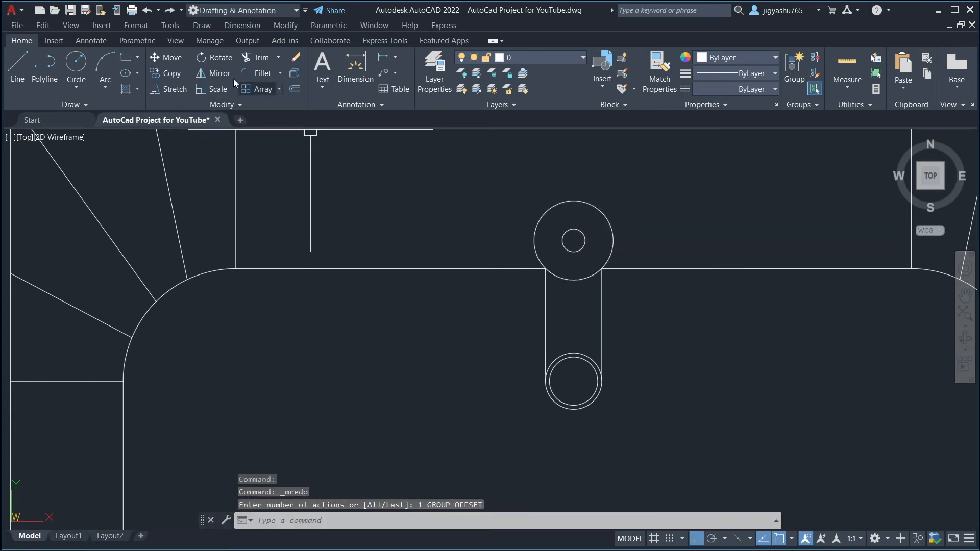
Draw a third concentric circle between the upper pair of circles, sized slightly smaller than the outer one
{"action": "type", "text": "c"}
{"action": "key", "text": "Return"}
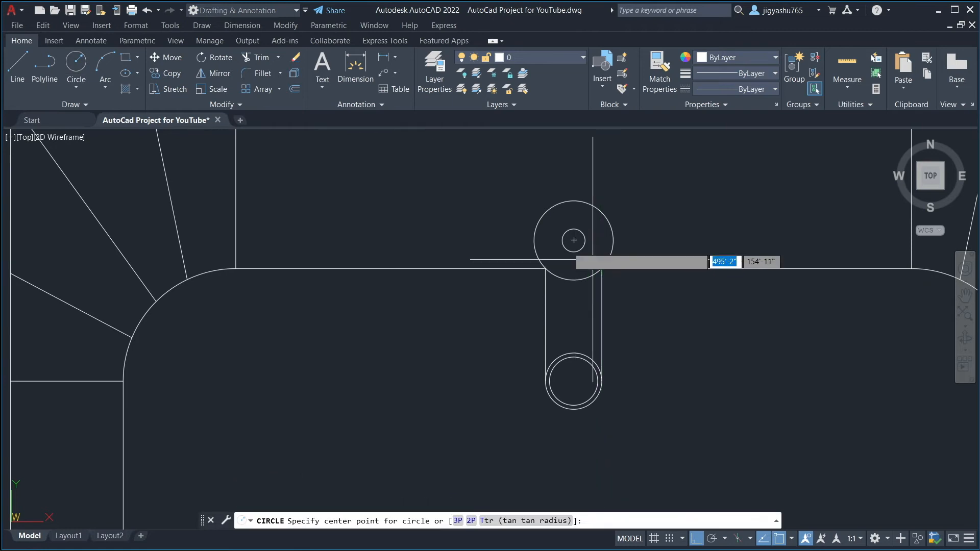
{"action": "left_click", "coordinate": [573, 241]}
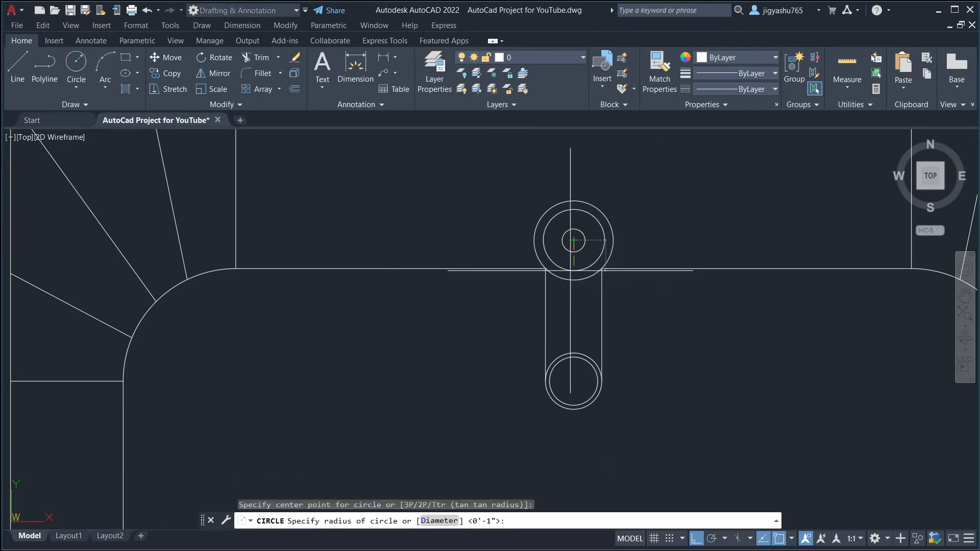
{"action": "key", "text": "Return"}
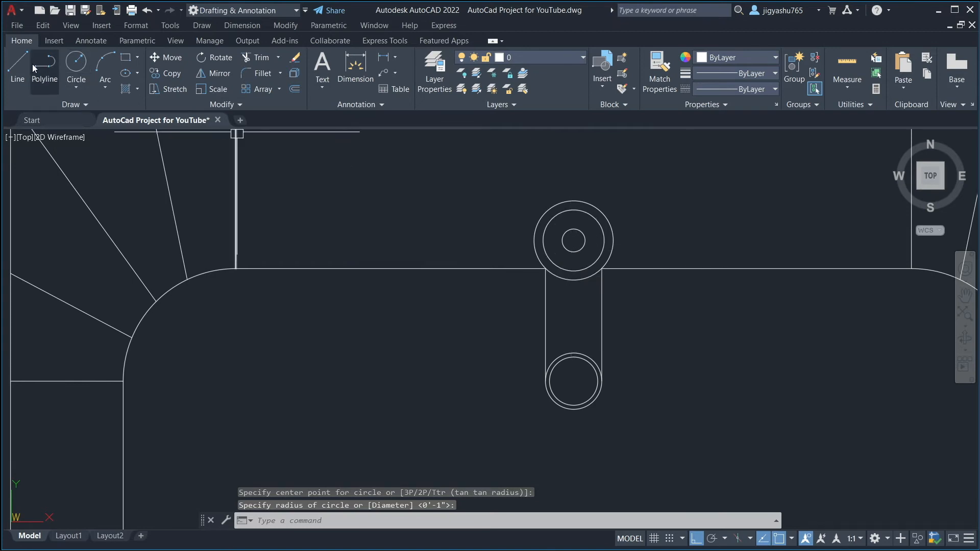
Draw a vertical line about 1" long from the centre of the three concentric circles down past the outer circle
{"action": "left_click", "coordinate": [18, 65]}
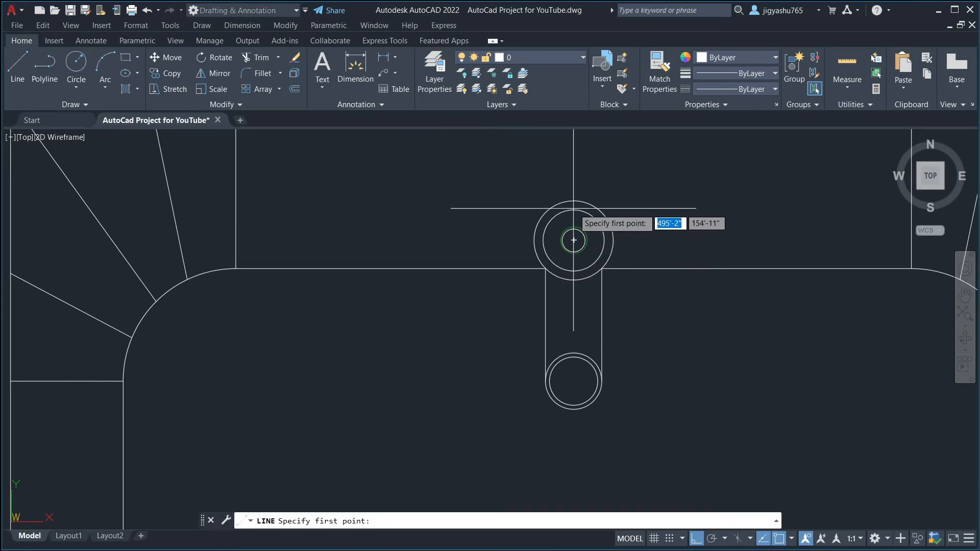
{"action": "left_click", "coordinate": [574, 239]}
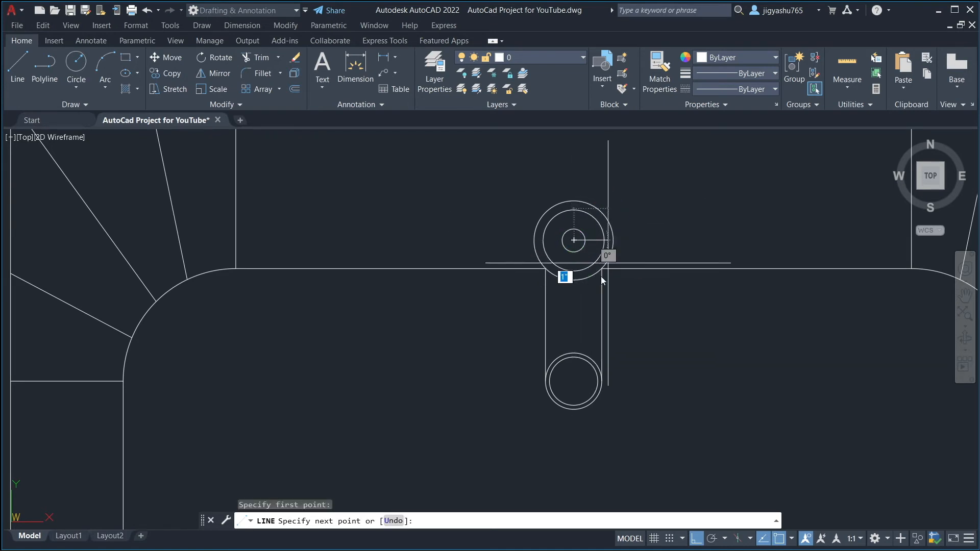
{"action": "left_click", "coordinate": [574, 295]}
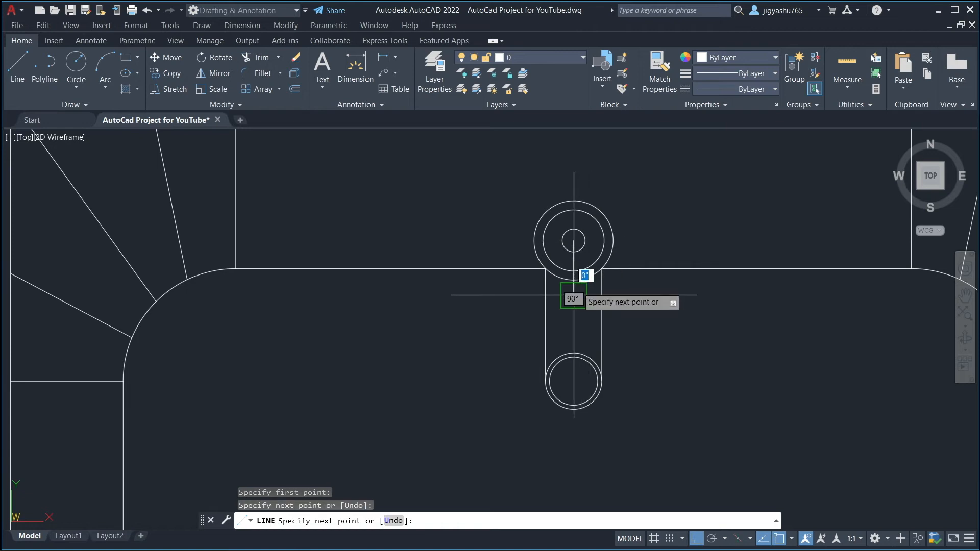
{"action": "key", "text": "Escape"}
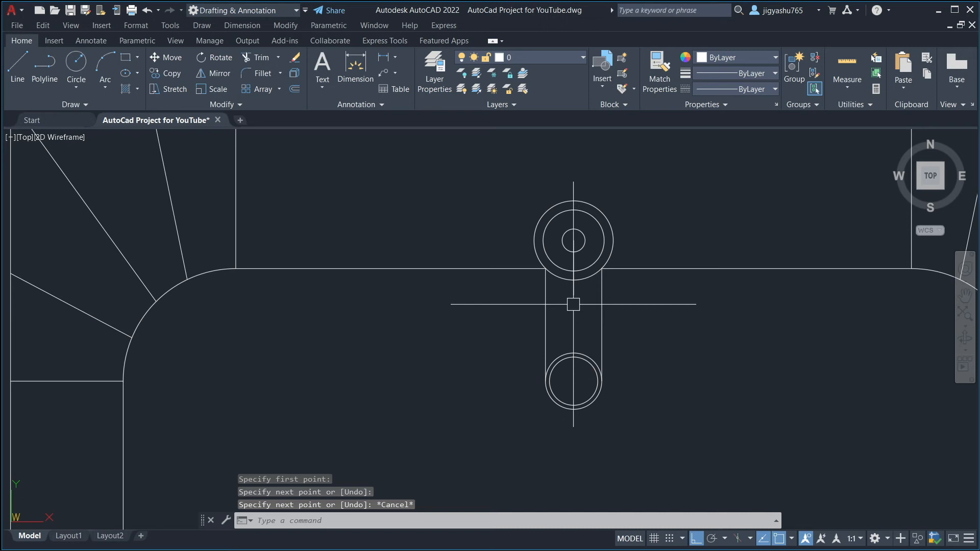
Draw a horizontal line across the three concentric circles near their centre, extending past the outer circle on both sides
{"action": "left_click", "coordinate": [17, 66]}
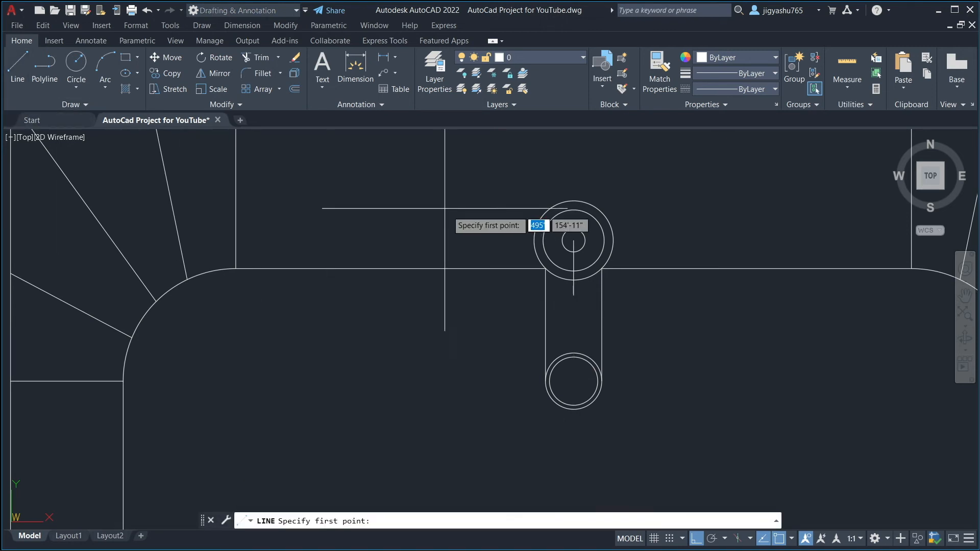
{"action": "left_click", "coordinate": [574, 241]}
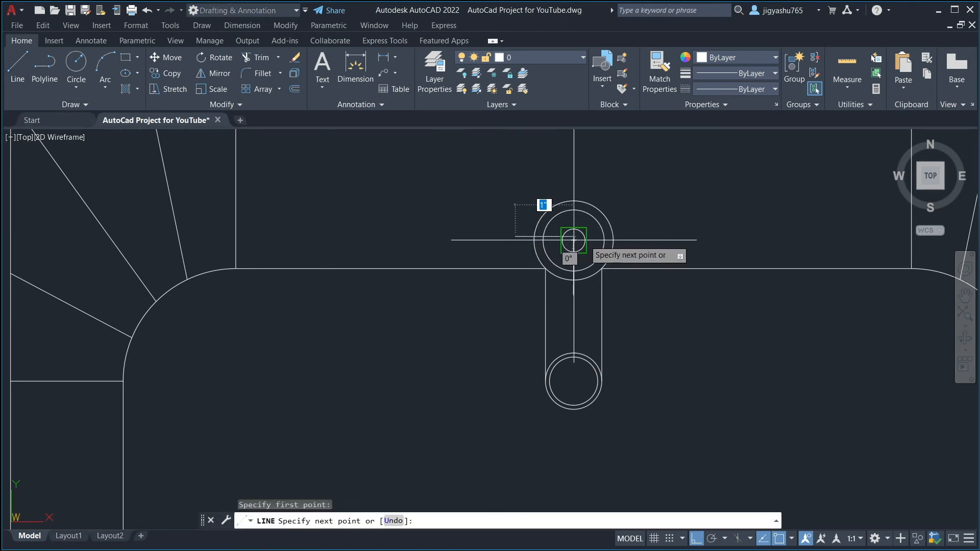
{"action": "left_click", "coordinate": [642, 239]}
{"action": "key", "text": "Escape"}
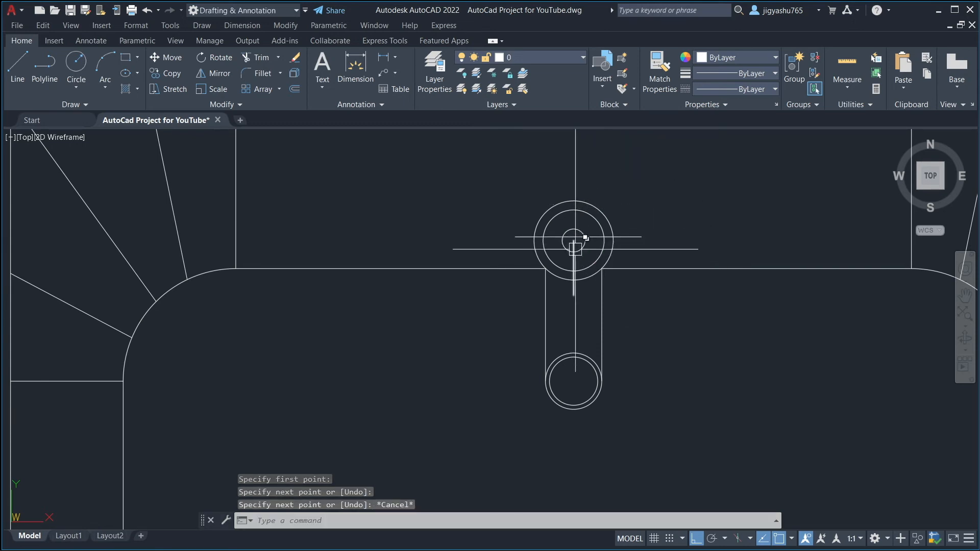
Move the horizontal line by its midpoint onto the centre of the three concentric circles
{"action": "scroll", "coordinate": [573, 237], "scroll_direction": "up", "scroll_amount": 5}
{"action": "left_click", "coordinate": [549, 225]}
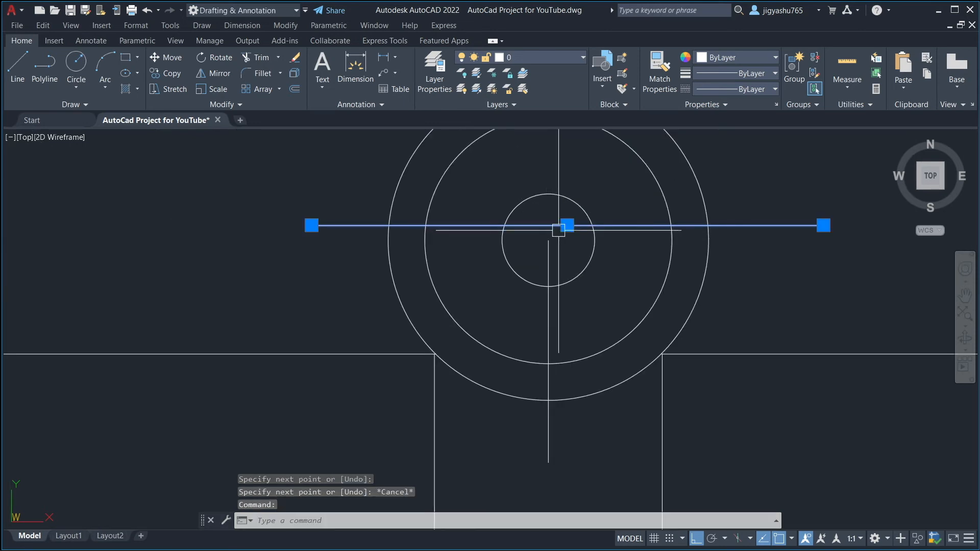
{"action": "left_click", "coordinate": [567, 225]}
{"action": "left_click", "coordinate": [549, 240]}
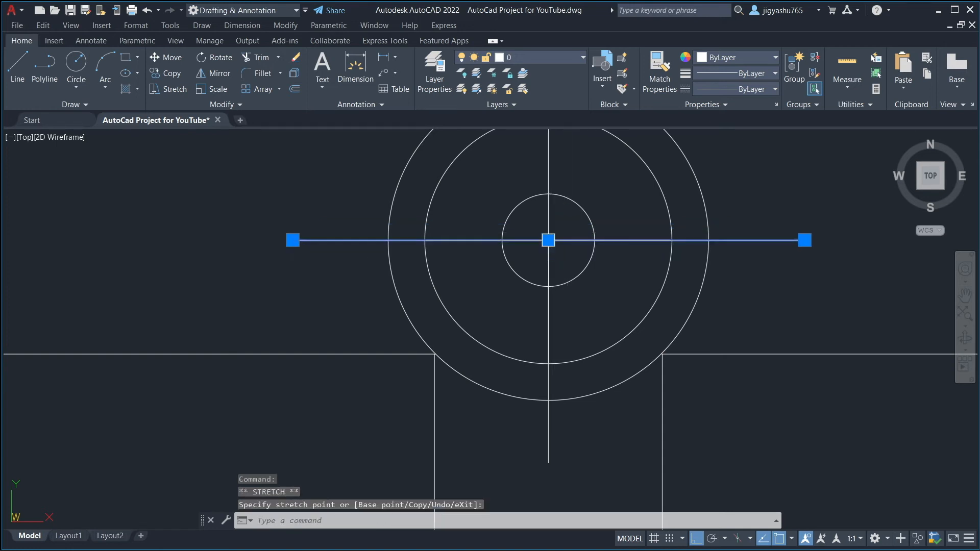
{"action": "key", "text": "Escape"}
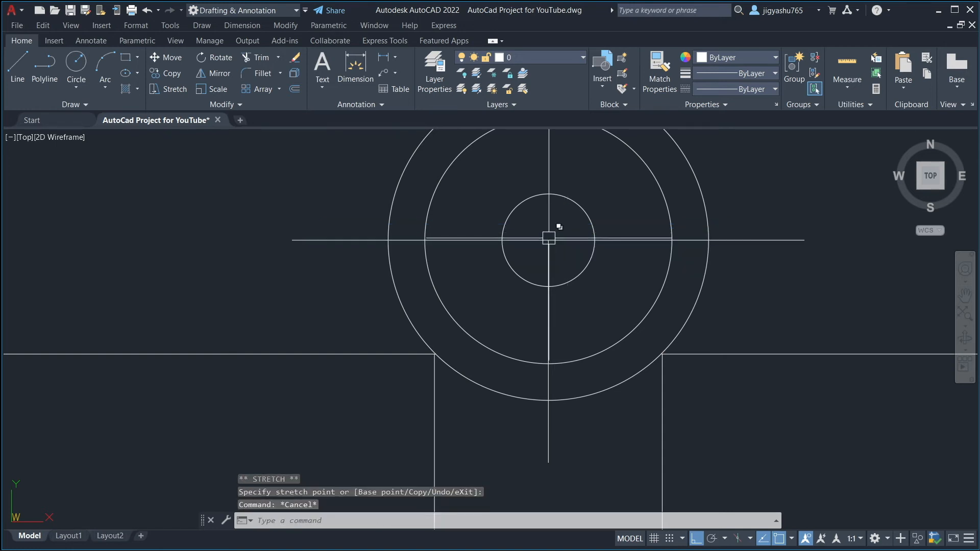
Stretch the upper end of the centre vertical line straight up until it extends slightly above the outer circle
{"action": "left_click", "coordinate": [550, 328]}
{"action": "left_click", "coordinate": [548, 240]}
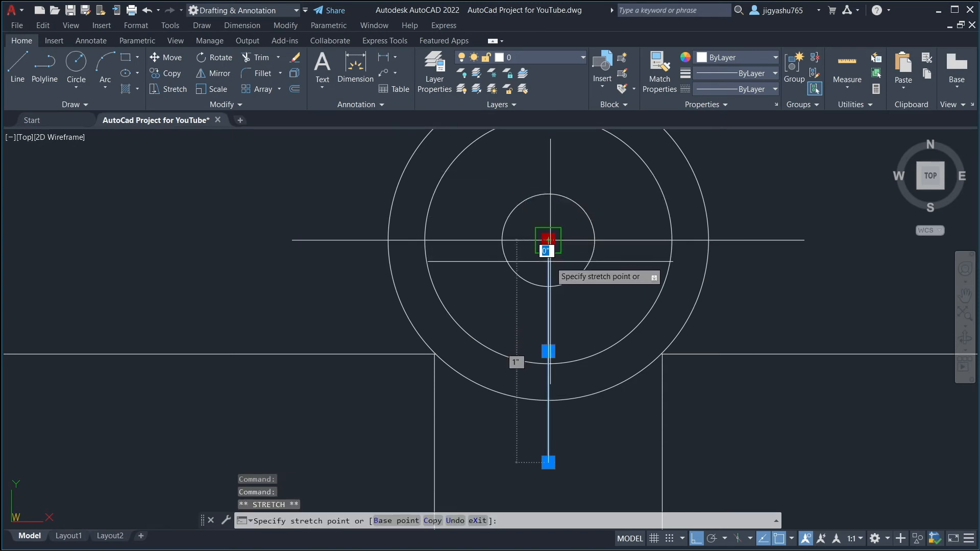
{"action": "scroll", "coordinate": [548, 250], "scroll_direction": "down", "scroll_amount": 4}
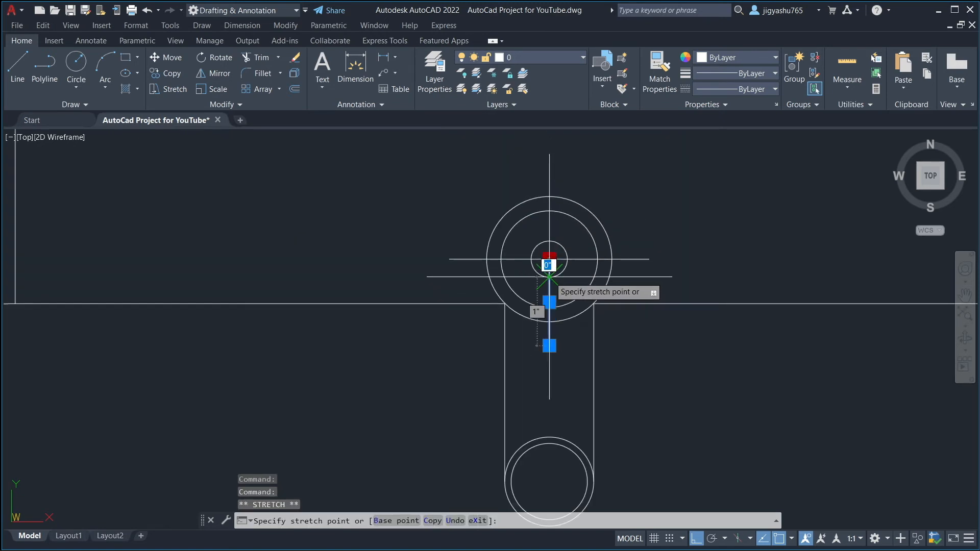
{"action": "left_click", "coordinate": [549, 182]}
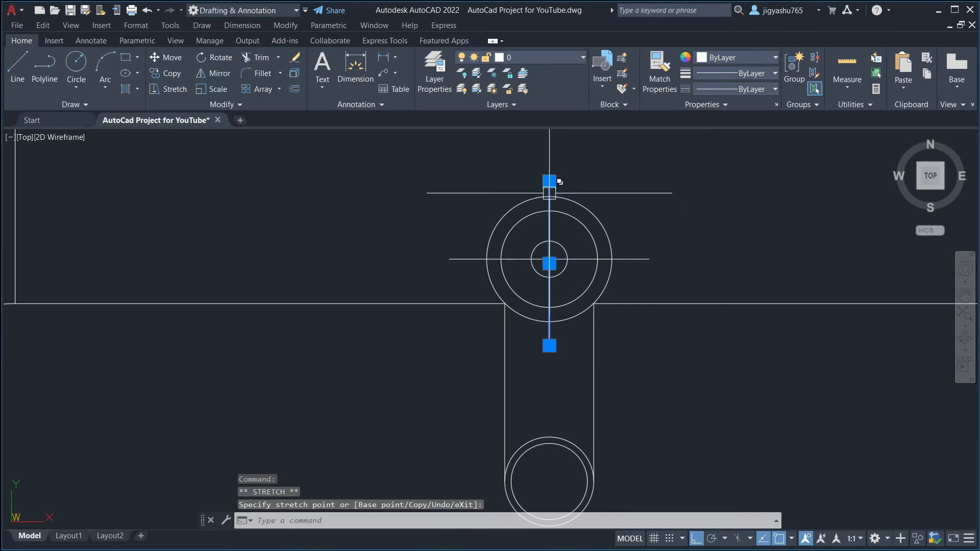
{"action": "key", "text": "Escape"}
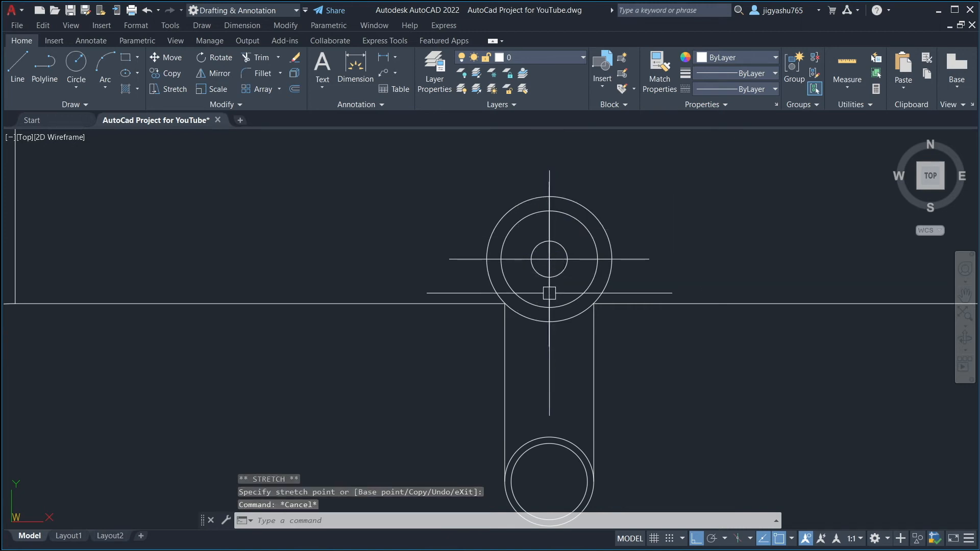
Move the vertical line through the concentric circles by its midpoint onto their centre
{"action": "scroll", "coordinate": [549, 293], "scroll_direction": "up", "scroll_amount": 5}
{"action": "left_click", "coordinate": [541, 273]}
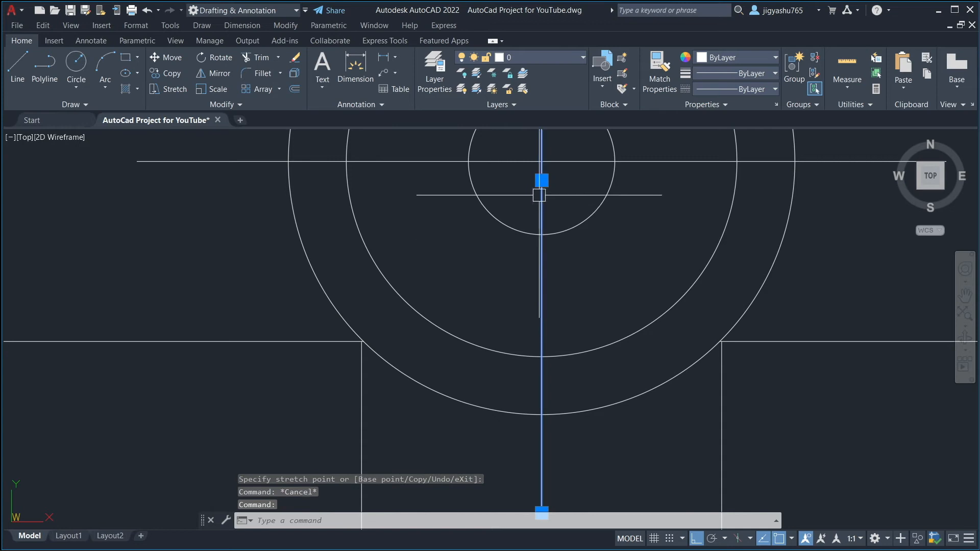
{"action": "left_click", "coordinate": [542, 179]}
{"action": "left_click", "coordinate": [542, 161]}
{"action": "key", "text": "Escape"}
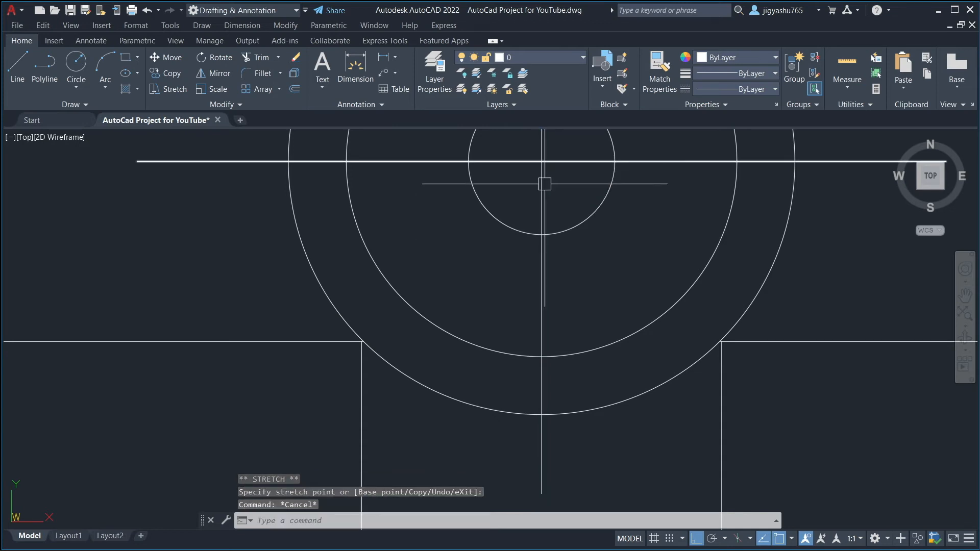
{"action": "scroll", "coordinate": [612, 257], "scroll_direction": "down", "scroll_amount": 5}
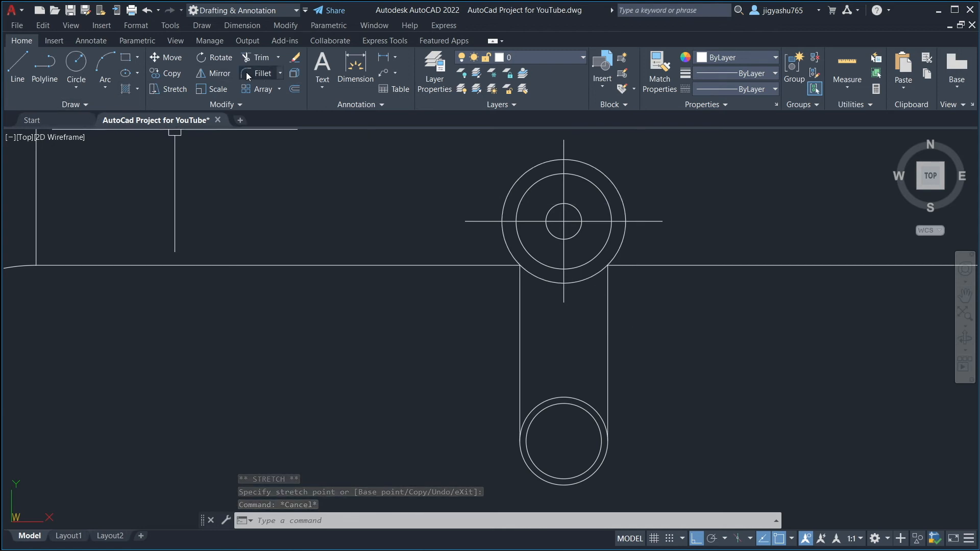
{"action": "left_click", "coordinate": [295, 90]}
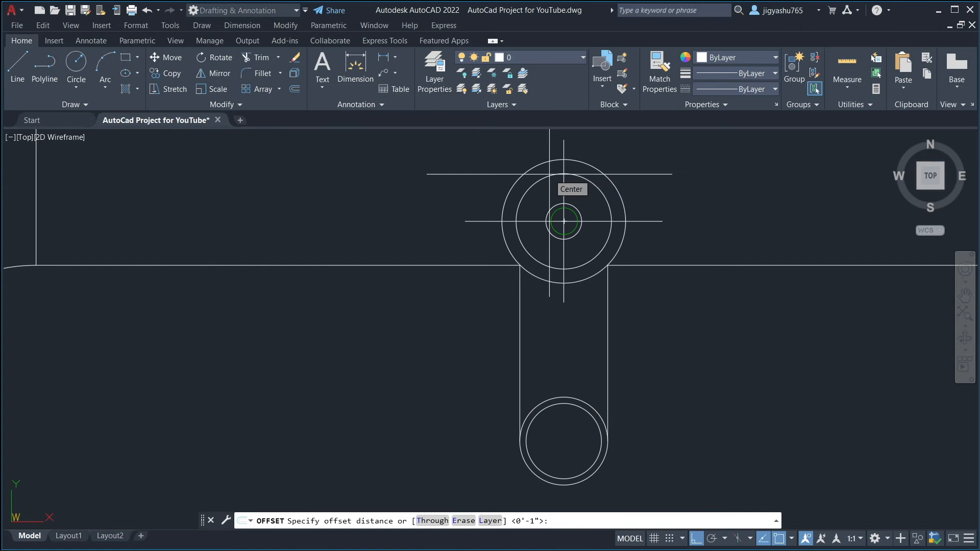
{"action": "type", "text": "0.2\""}
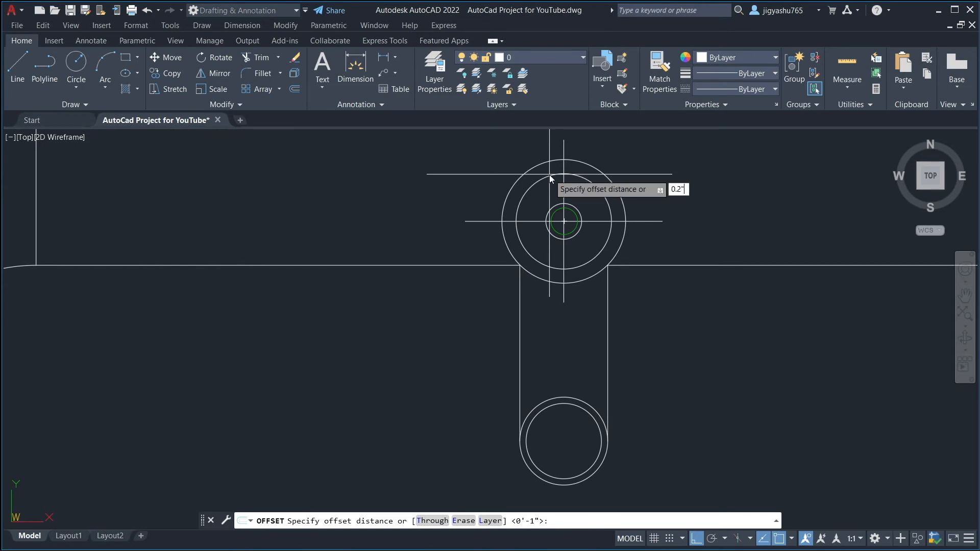
{"action": "key", "text": "Return"}
{"action": "left_click", "coordinate": [563, 170]}
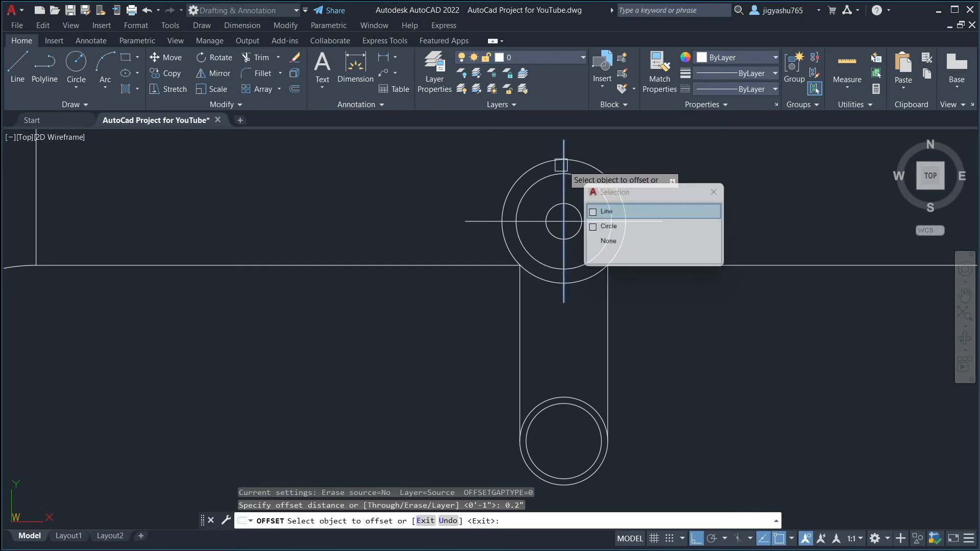
{"action": "left_click", "coordinate": [612, 217]}
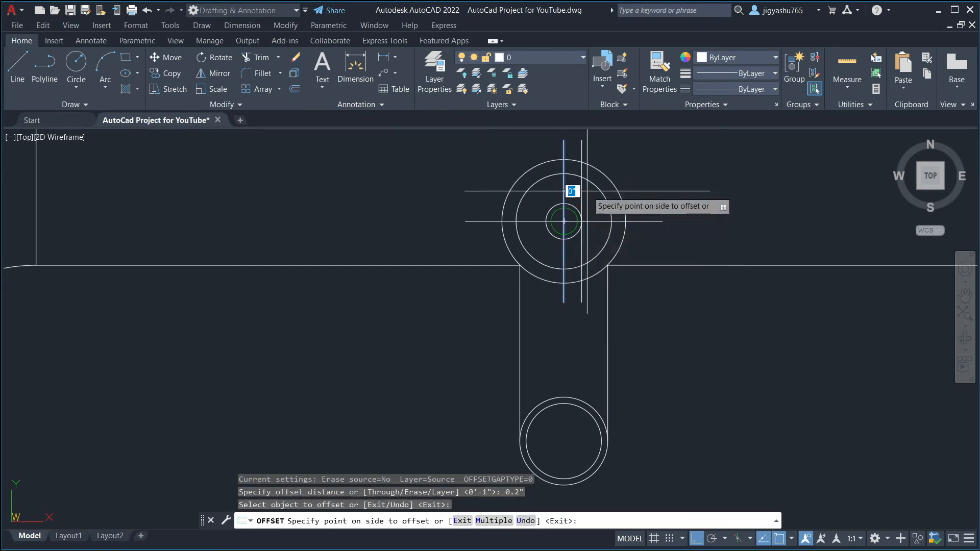
{"action": "key", "text": "Escape"}
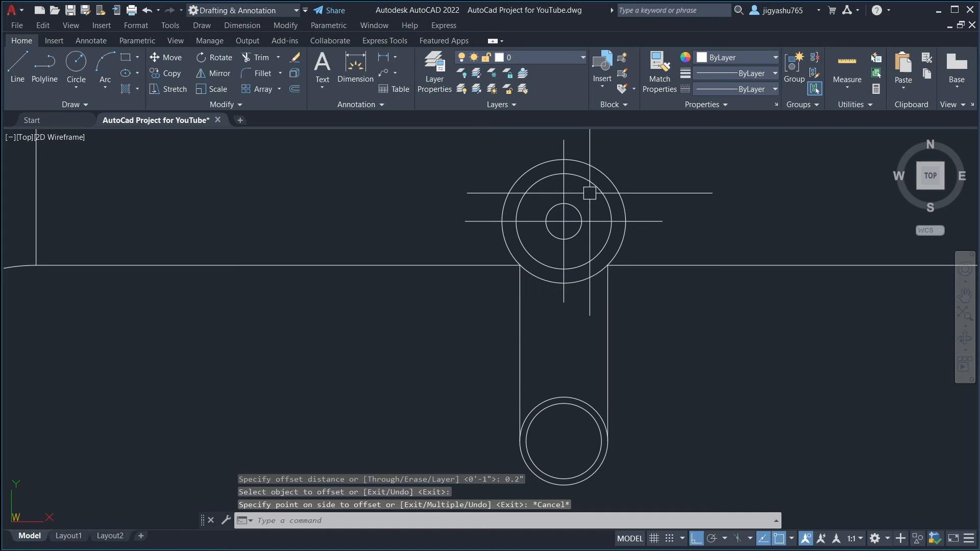
Offset the vertical line through the concentric circles 0.05" to its right
{"action": "scroll", "coordinate": [567, 165], "scroll_direction": "up", "scroll_amount": 5}
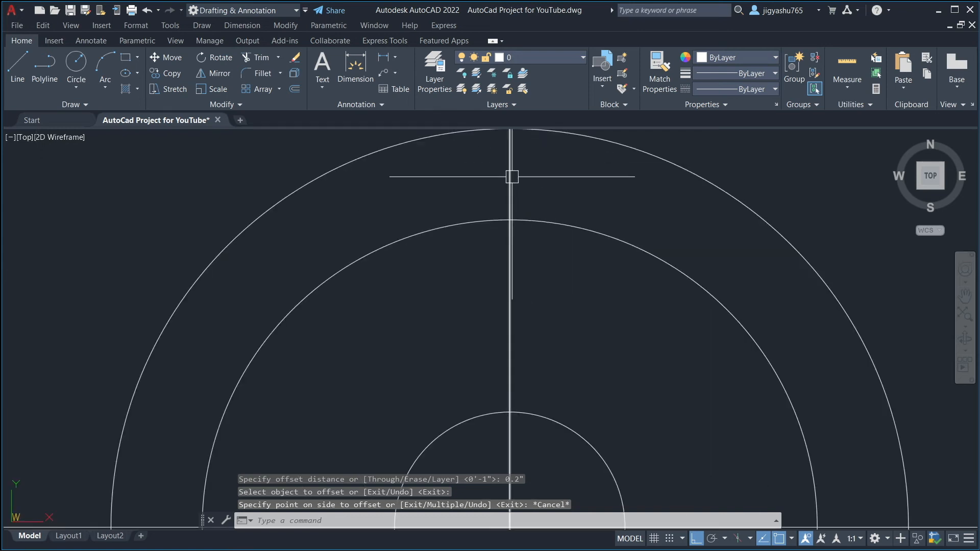
{"action": "type", "text": "0.05"}
{"action": "key", "text": "Return"}
{"action": "left_click", "coordinate": [294, 90]}
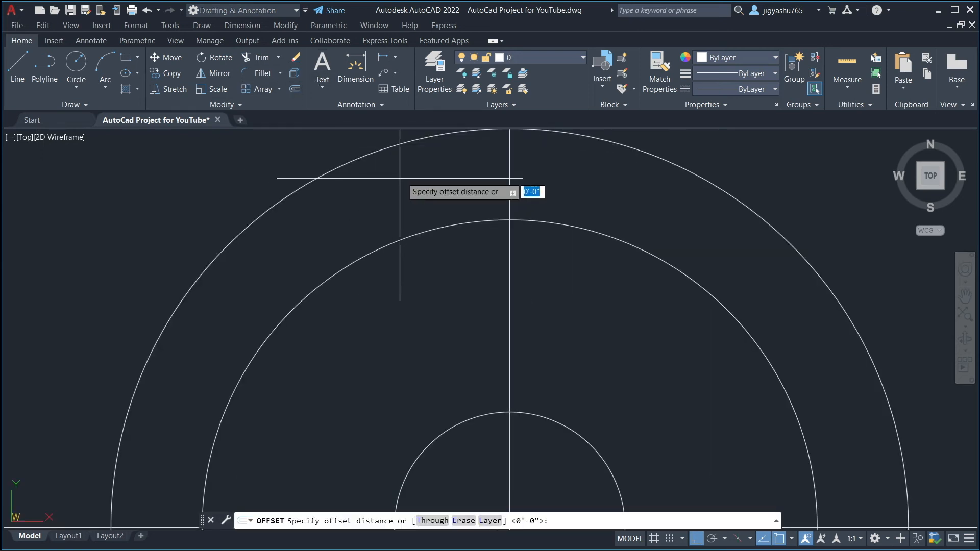
{"action": "type", "text": "0.05\""}
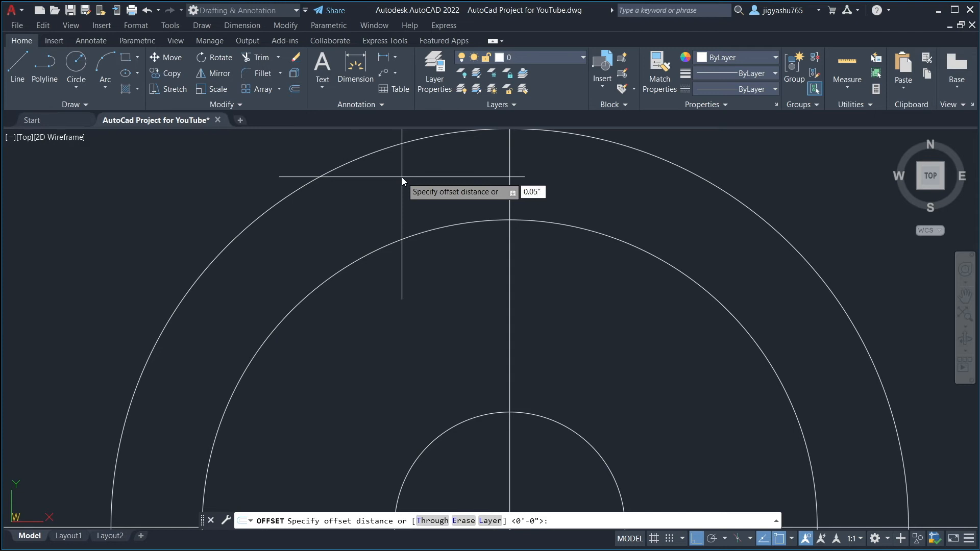
{"action": "key", "text": "Return"}
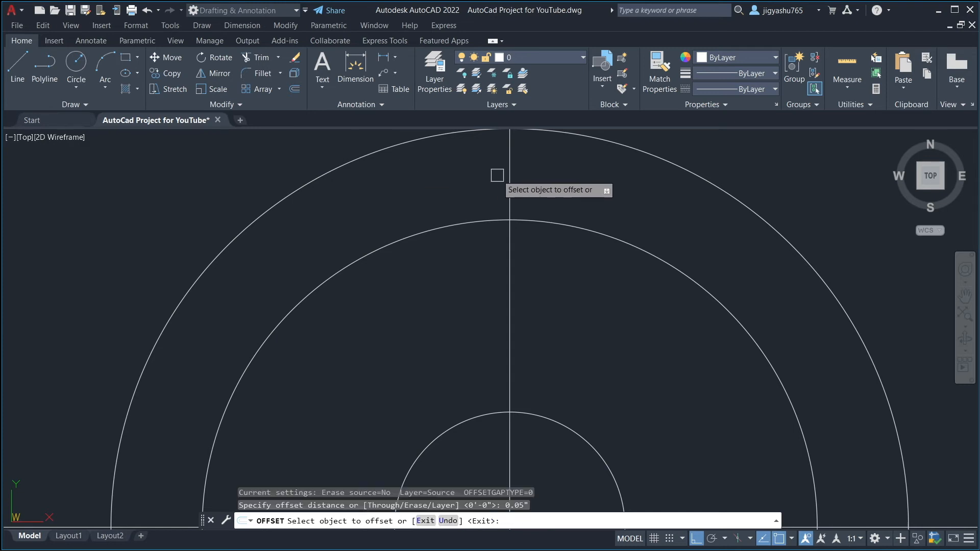
{"action": "left_click", "coordinate": [510, 174]}
{"action": "left_click", "coordinate": [536, 166]}
{"action": "scroll", "coordinate": [536, 199], "scroll_direction": "down", "scroll_amount": 4}
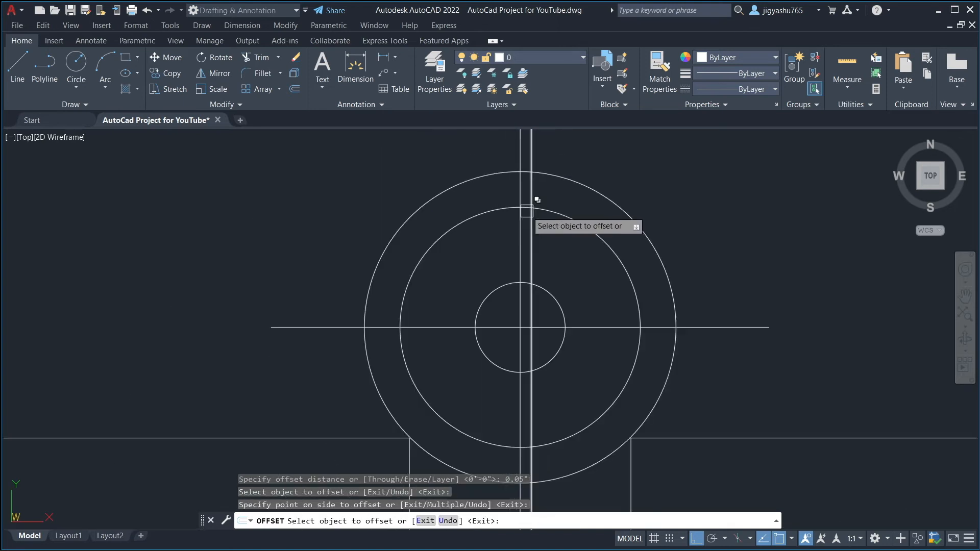
Offset the central vertical line of the concentric circles 0.05" to its left
{"action": "left_click", "coordinate": [519, 214]}
{"action": "left_click", "coordinate": [508, 220]}
{"action": "scroll", "coordinate": [520, 181], "scroll_direction": "up", "scroll_amount": 6}
{"action": "left_click", "coordinate": [515, 189]}
{"action": "left_click", "coordinate": [449, 223]}
{"action": "scroll", "coordinate": [450, 225], "scroll_direction": "down", "scroll_amount": 10}
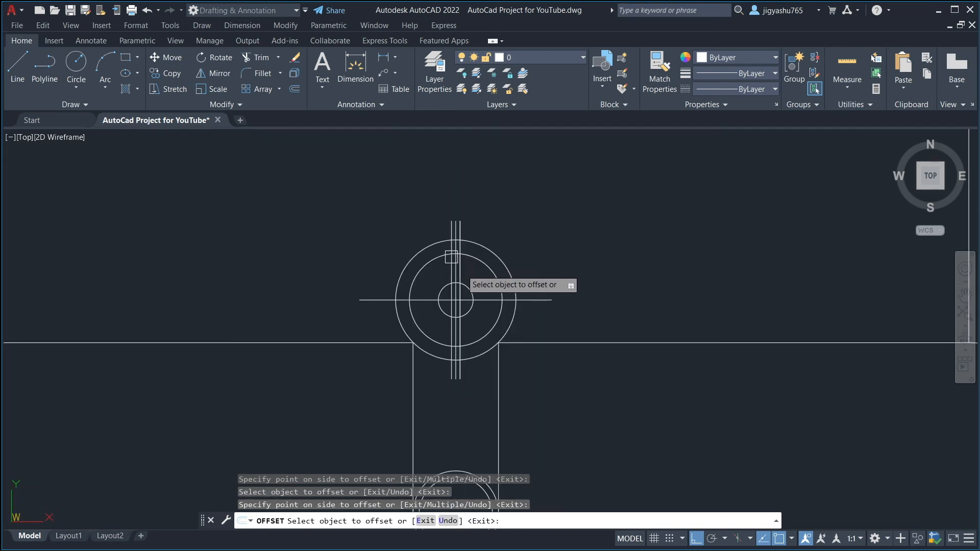
Offset the horizontal line through the concentric circles 0.05" both above and below
{"action": "left_click", "coordinate": [487, 301]}
{"action": "left_click", "coordinate": [488, 298]}
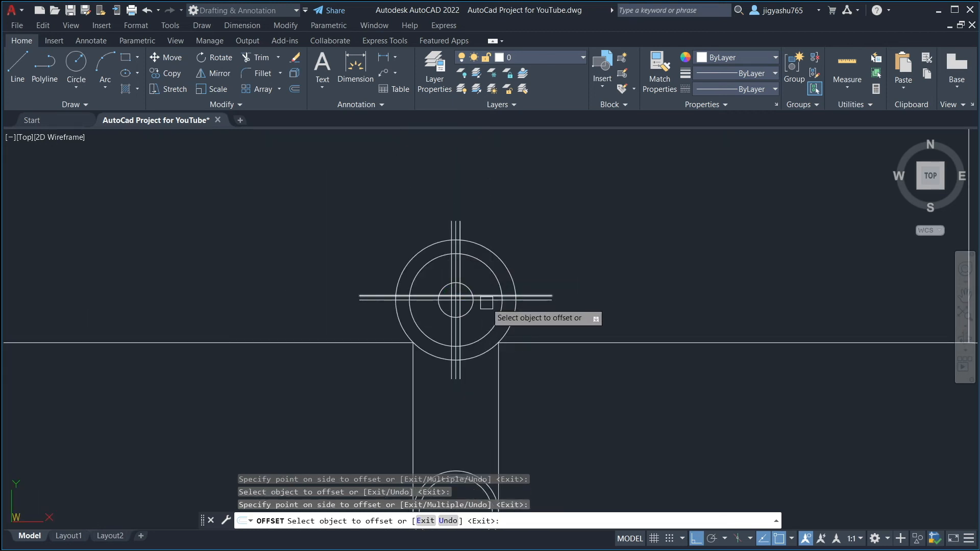
{"action": "scroll", "coordinate": [486, 302], "scroll_direction": "up", "scroll_amount": 8}
{"action": "left_click", "coordinate": [475, 281]}
{"action": "left_click", "coordinate": [475, 316]}
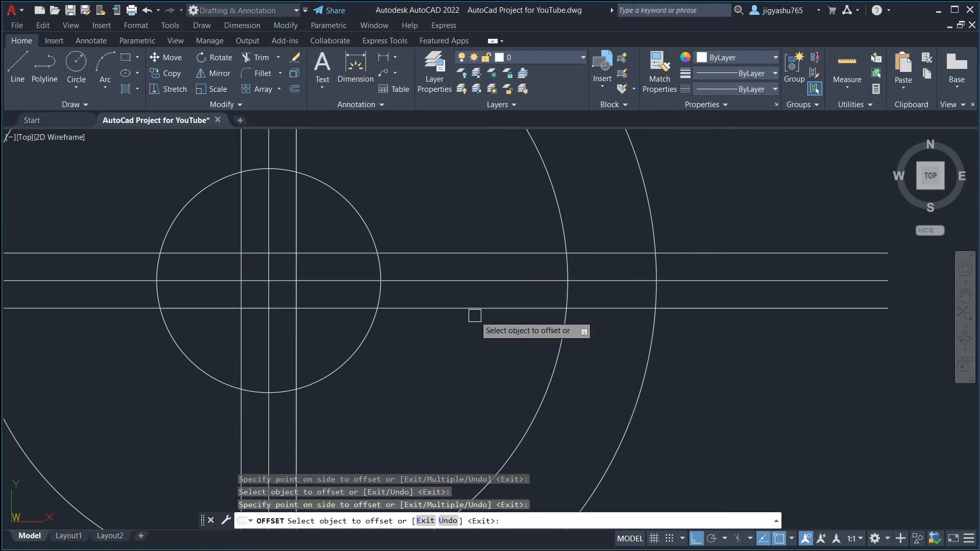
{"action": "key", "text": "Escape"}
Delete the original central horizontal and vertical lines, keeping only the offset pairs
{"action": "scroll", "coordinate": [478, 319], "scroll_direction": "down", "scroll_amount": 6}
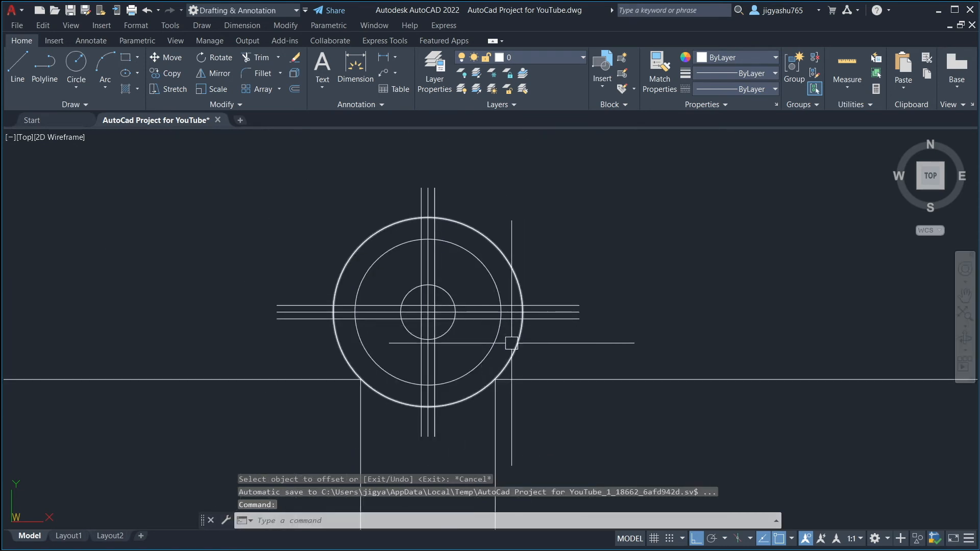
{"action": "scroll", "coordinate": [433, 315], "scroll_direction": "up", "scroll_amount": 7}
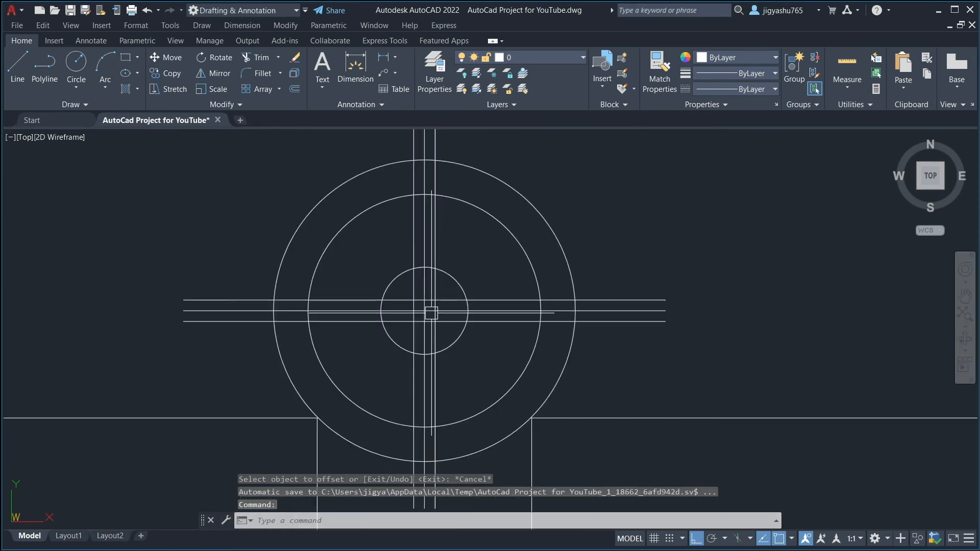
{"action": "left_click", "coordinate": [266, 306]}
{"action": "left_click", "coordinate": [413, 250]}
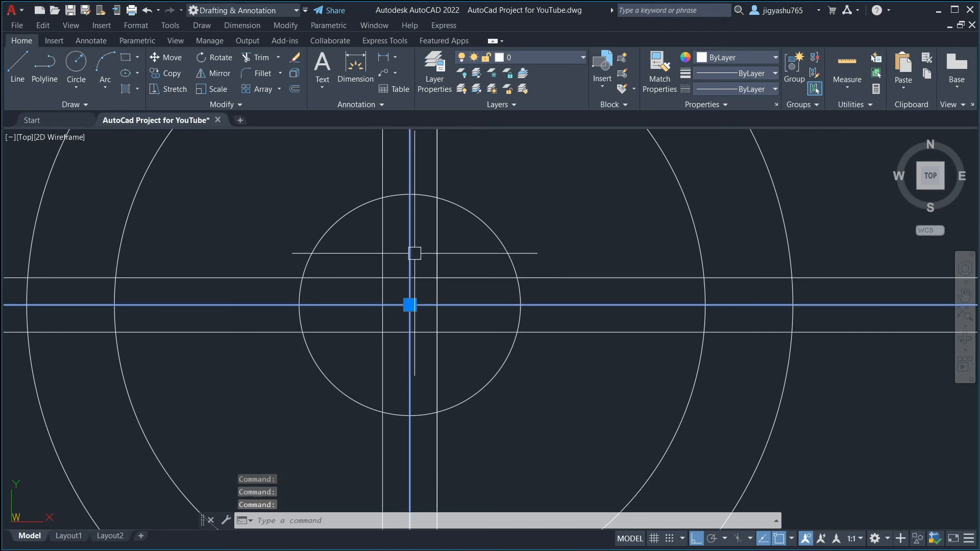
{"action": "key", "text": "Delete"}
{"action": "scroll", "coordinate": [460, 280], "scroll_direction": "down", "scroll_amount": 4}
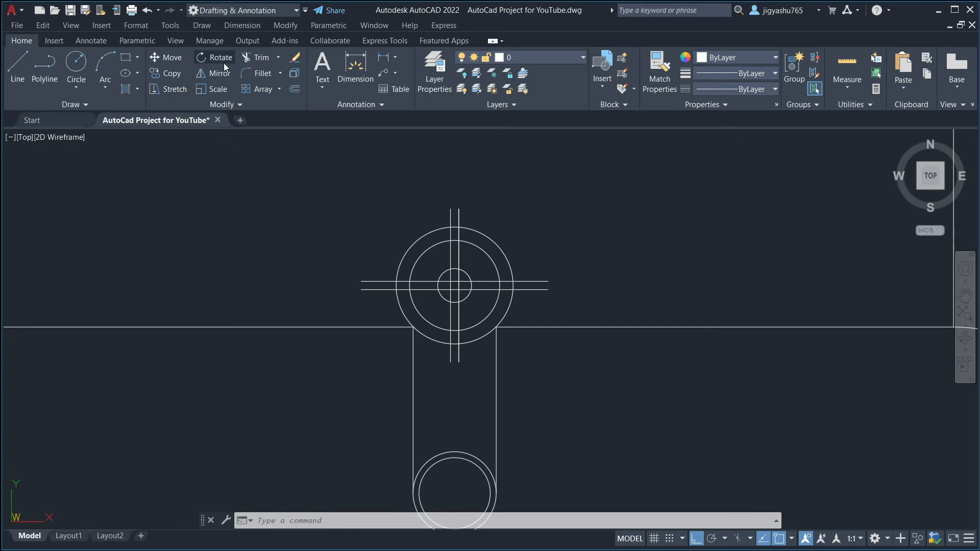
Fillet the upper ends of the two parallel vertical lines into a rounded cap
{"action": "left_click", "coordinate": [259, 74]}
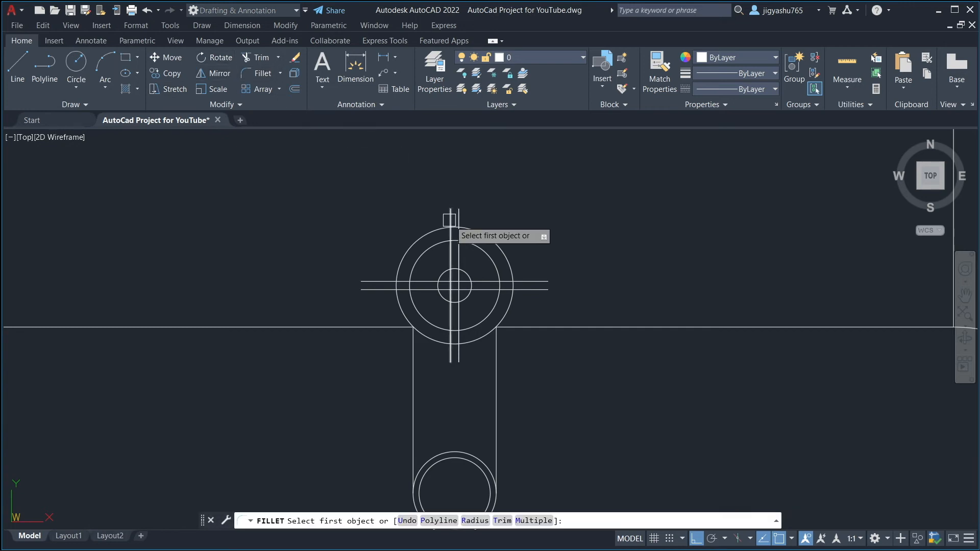
{"action": "scroll", "coordinate": [459, 219], "scroll_direction": "up", "scroll_amount": 4}
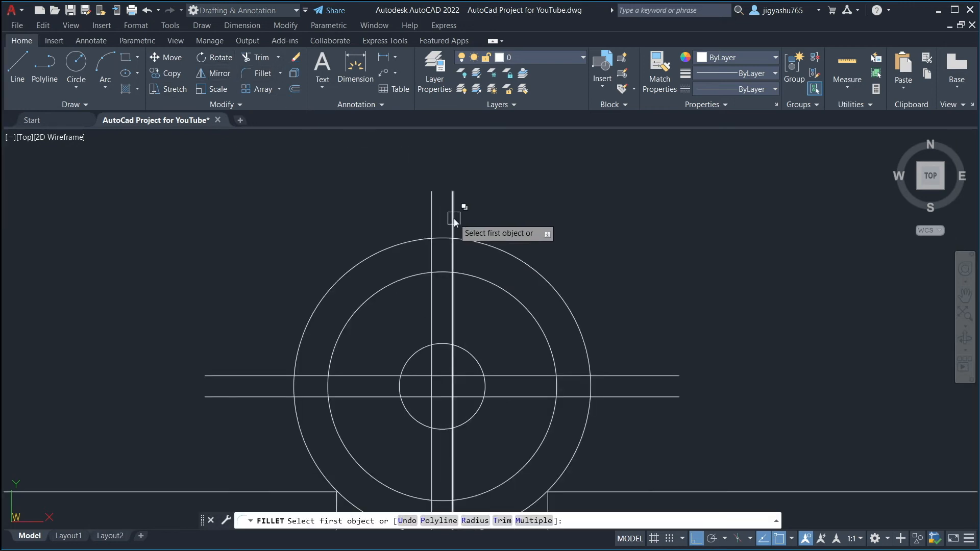
{"action": "left_click", "coordinate": [453, 227]}
{"action": "left_click", "coordinate": [499, 264]}
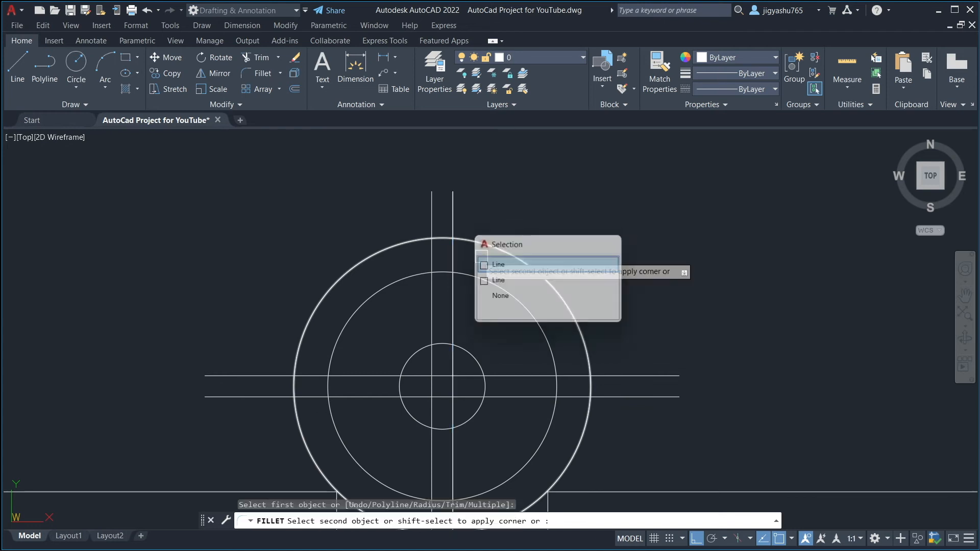
{"action": "left_click", "coordinate": [432, 212]}
{"action": "key", "text": "Escape"}
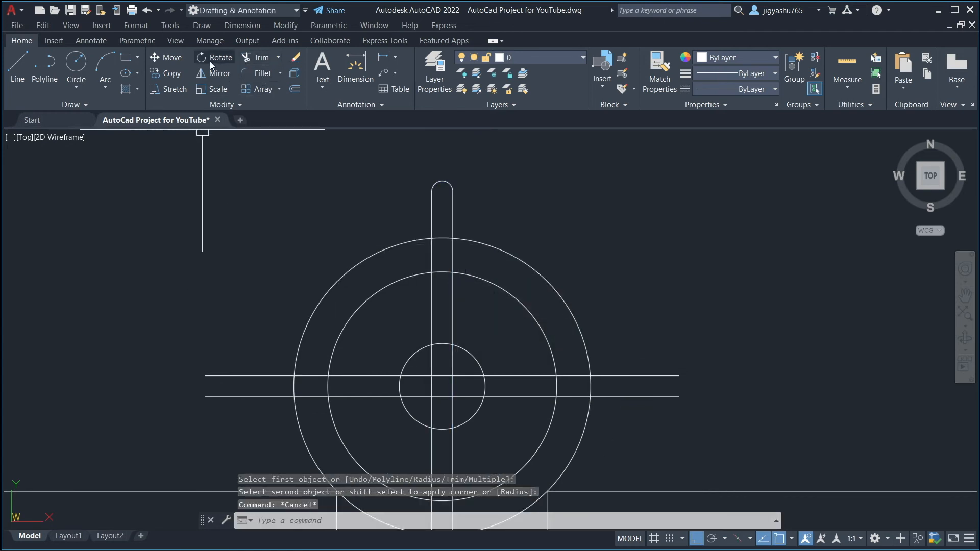
Fillet the two parallel horizontal lines into rounded caps at both their right and left ends
{"action": "left_click", "coordinate": [269, 75]}
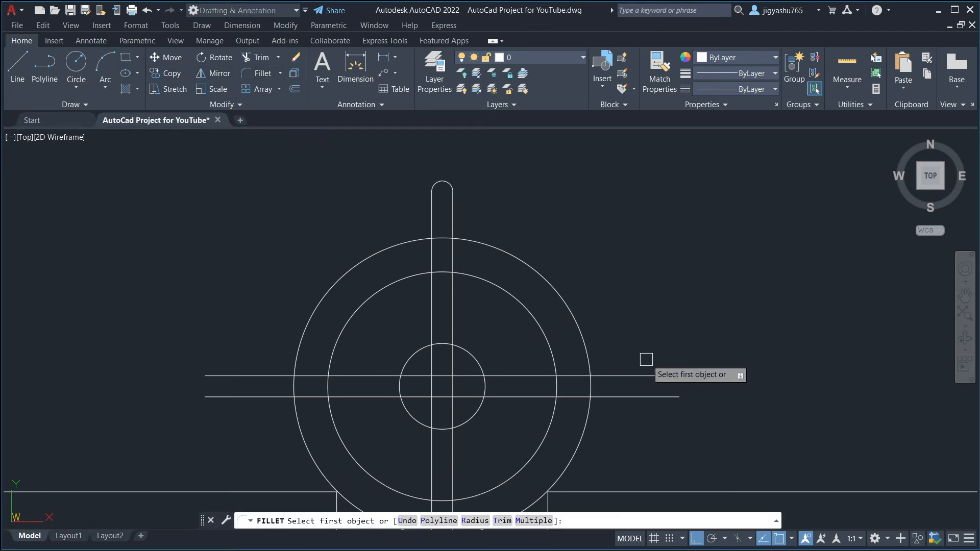
{"action": "left_click", "coordinate": [633, 376]}
{"action": "key", "text": "Escape"}
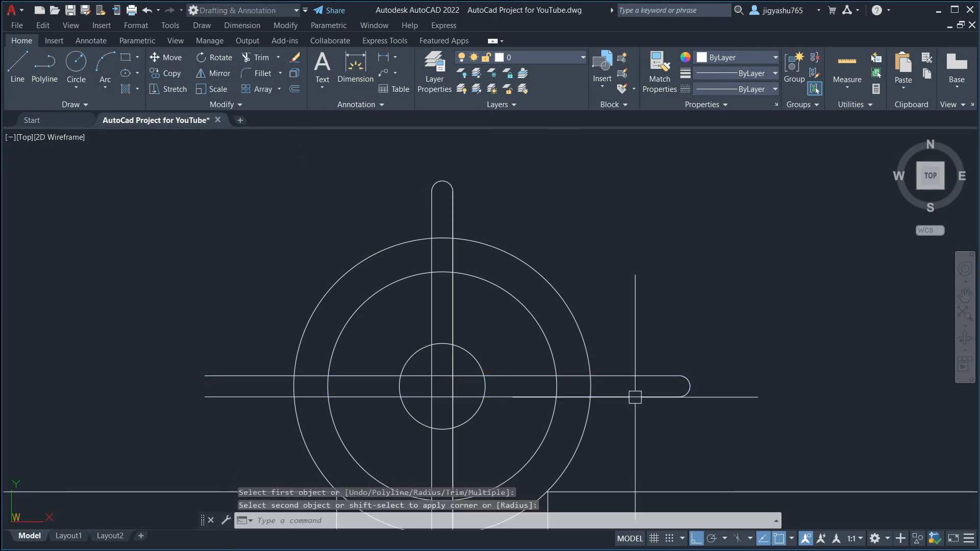
{"action": "left_click", "coordinate": [251, 73]}
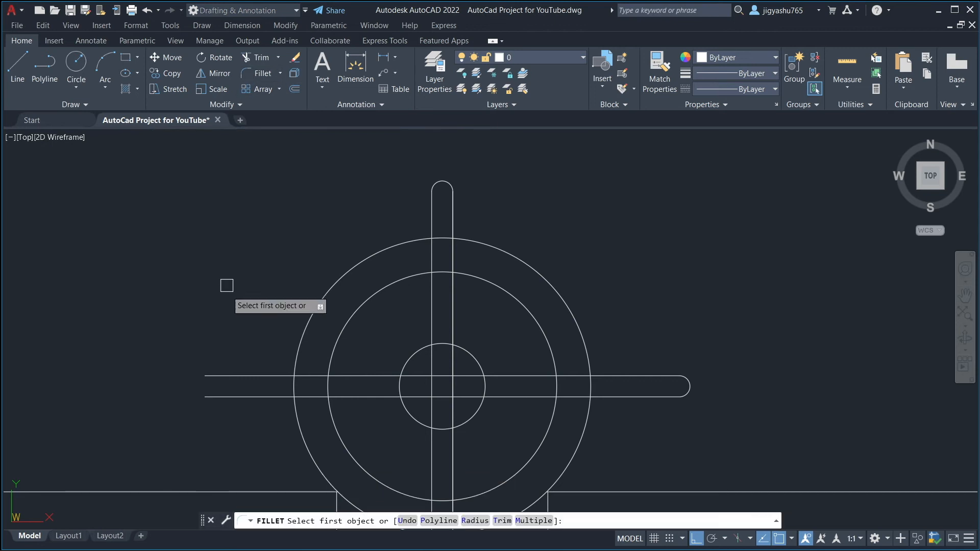
{"action": "left_click", "coordinate": [223, 376]}
{"action": "key", "text": "Escape"}
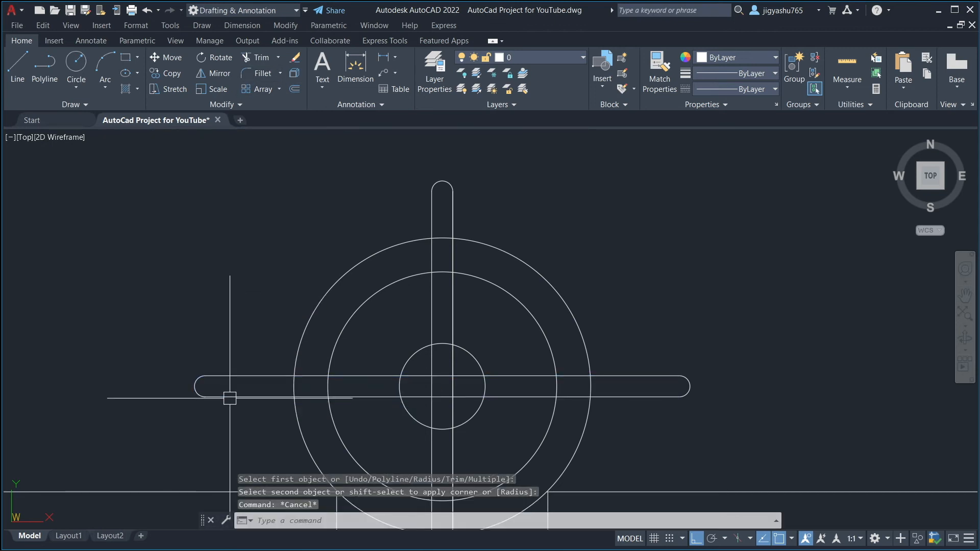
{"action": "scroll", "coordinate": [342, 344], "scroll_direction": "down", "scroll_amount": 5}
{"action": "scroll", "coordinate": [357, 421], "scroll_direction": "up", "scroll_amount": 5}
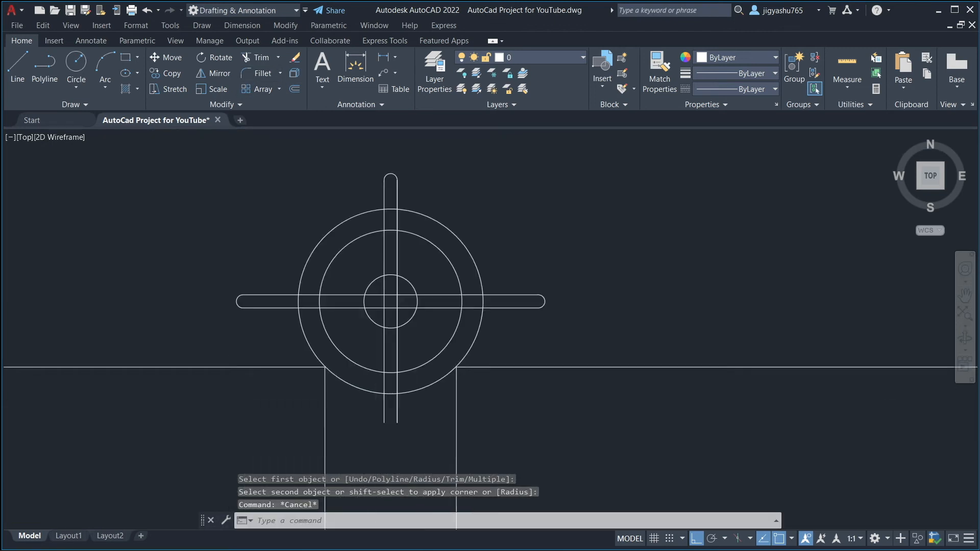
{"action": "left_click", "coordinate": [254, 77]}
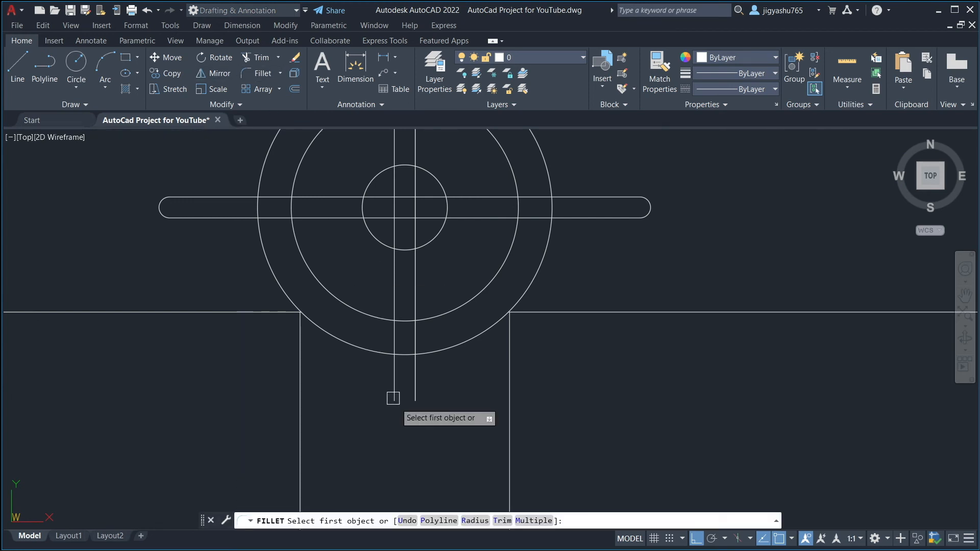
{"action": "left_click", "coordinate": [395, 387]}
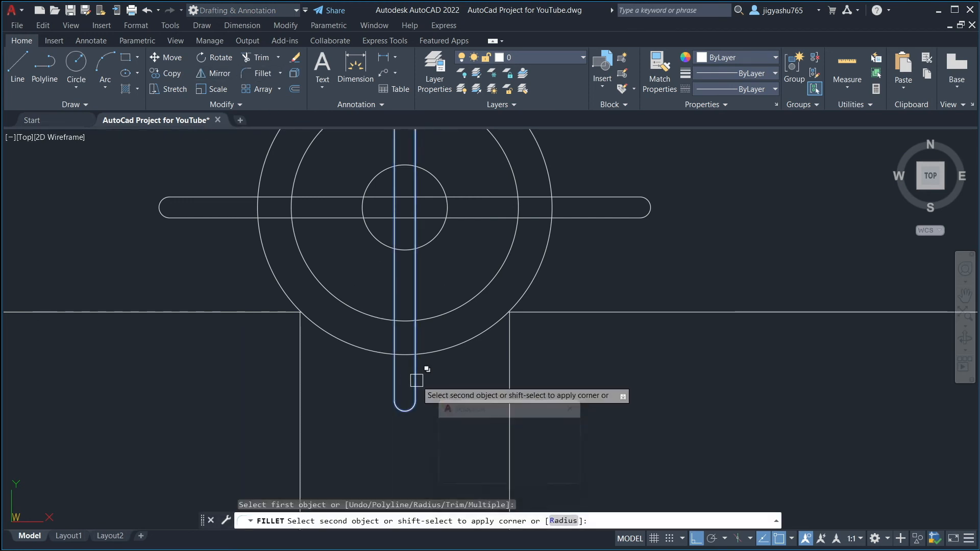
{"action": "key", "text": "Escape"}
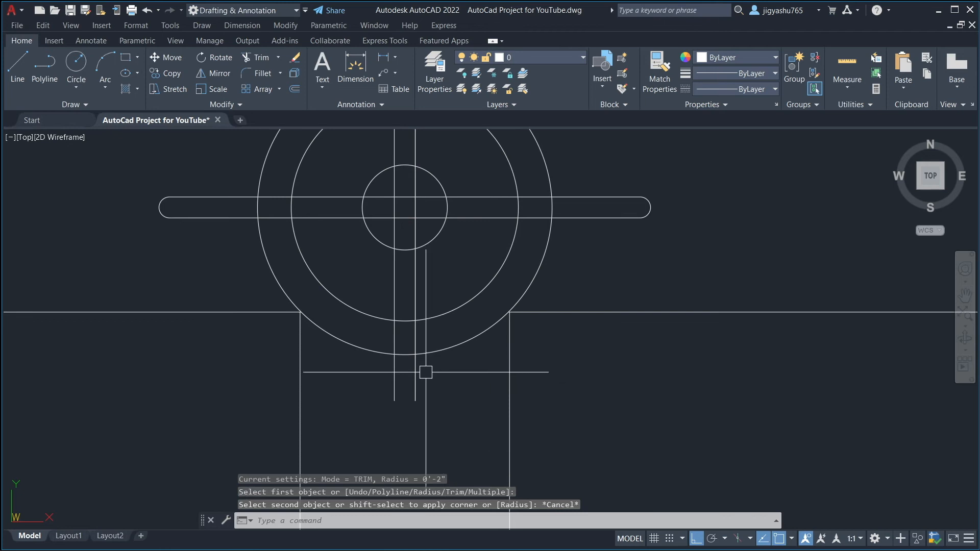
Fillet the lower ends of the two parallel vertical lines into a rounded cap
{"action": "left_click", "coordinate": [253, 77]}
{"action": "left_click", "coordinate": [394, 386]}
{"action": "left_click", "coordinate": [412, 383]}
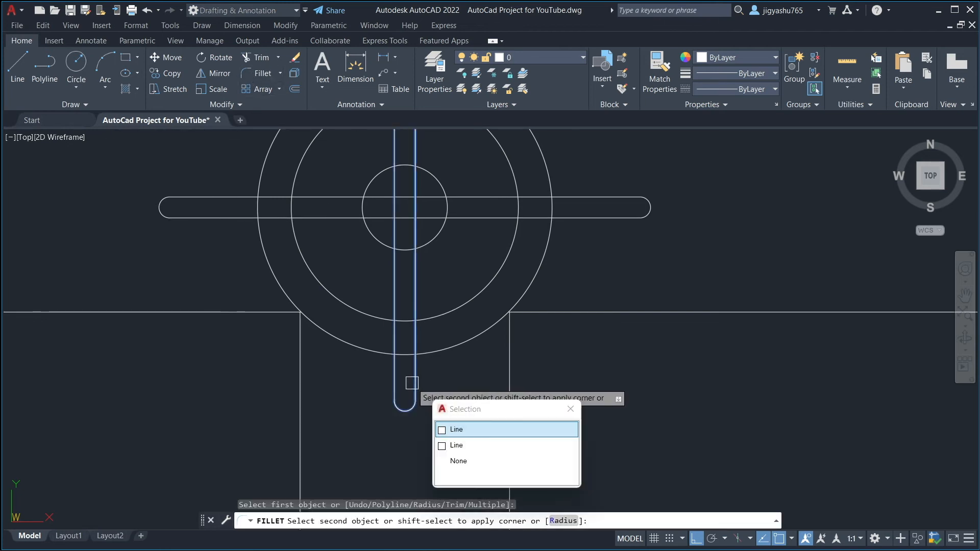
{"action": "left_click", "coordinate": [462, 430]}
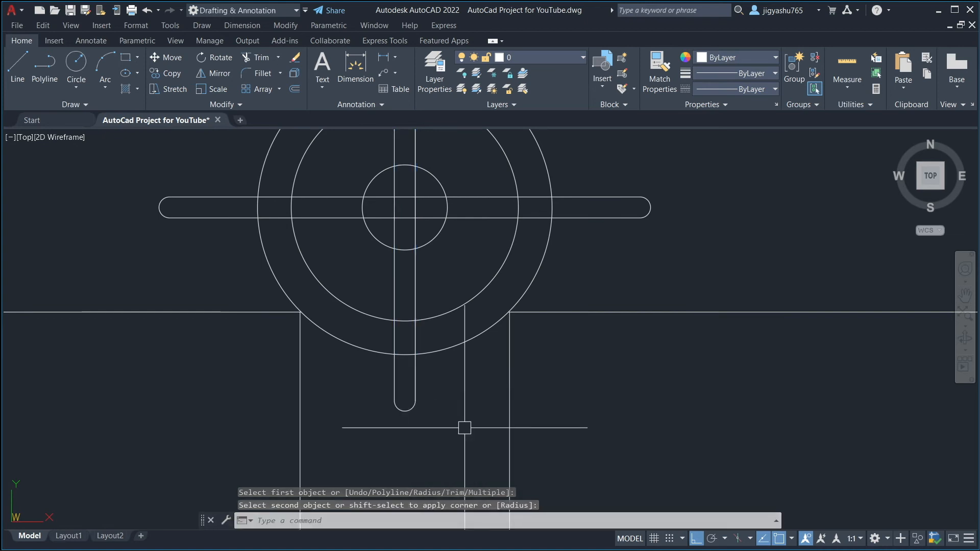
{"action": "key", "text": "Escape"}
{"action": "scroll", "coordinate": [414, 243], "scroll_direction": "up", "scroll_amount": 2}
{"action": "scroll", "coordinate": [467, 337], "scroll_direction": "down", "scroll_amount": 5}
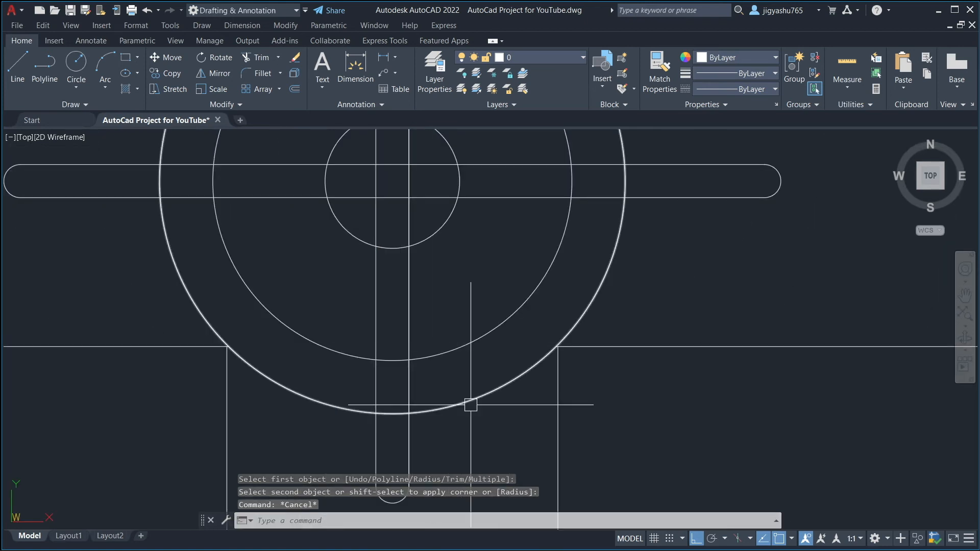
{"action": "scroll", "coordinate": [477, 342], "scroll_direction": "up", "scroll_amount": 6}
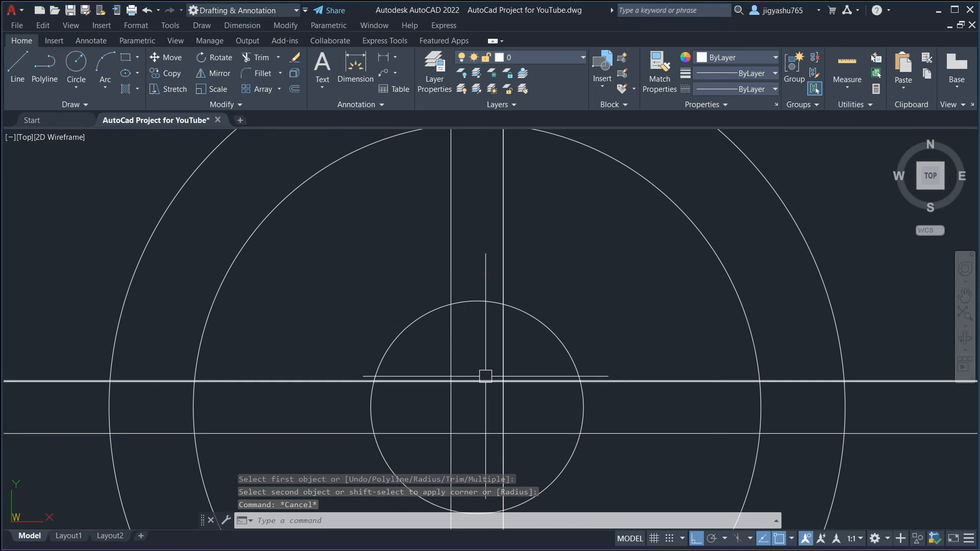
{"action": "scroll", "coordinate": [448, 322], "scroll_direction": "down", "scroll_amount": 3}
{"action": "scroll", "coordinate": [474, 437], "scroll_direction": "up", "scroll_amount": 3}
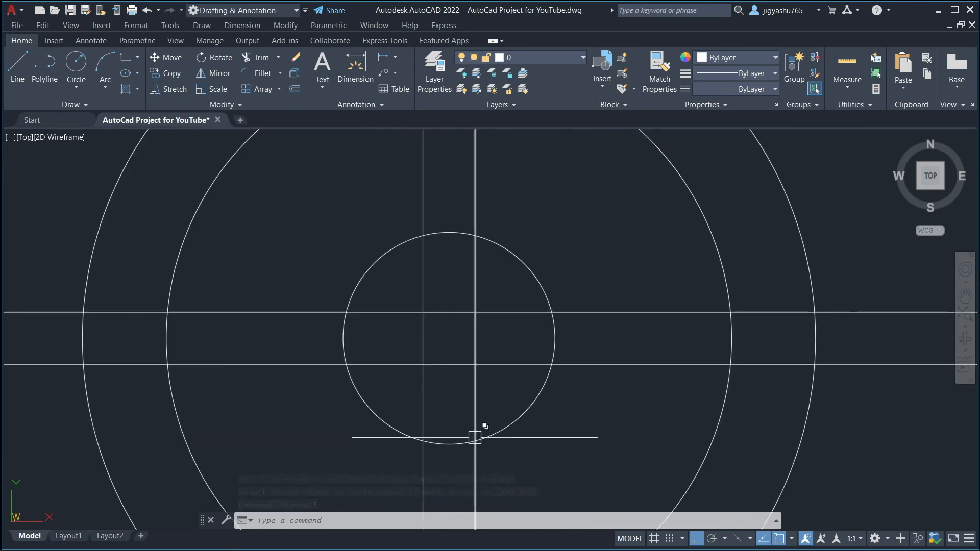
Trim the cross handle's lines inside the smallest faucet circle, keeping only the small square at its centre
{"action": "left_click", "coordinate": [262, 60]}
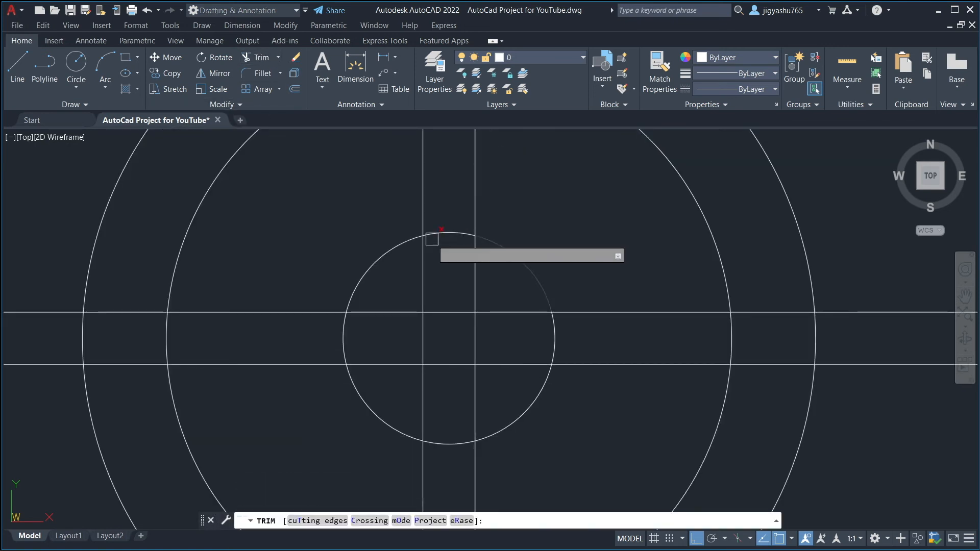
{"action": "left_click", "coordinate": [422, 271]}
{"action": "left_click", "coordinate": [475, 280]}
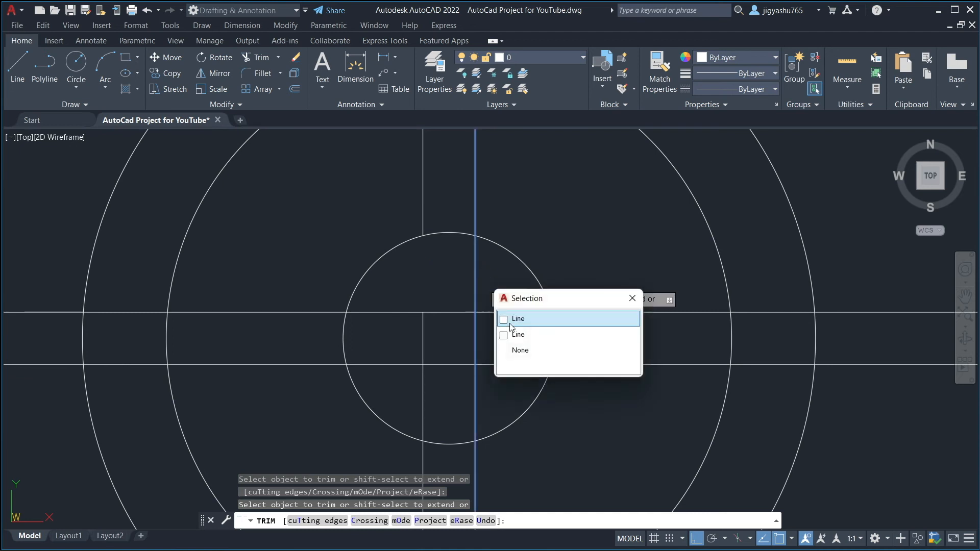
{"action": "left_click", "coordinate": [514, 319]}
{"action": "left_click", "coordinate": [491, 313]}
{"action": "left_click", "coordinate": [475, 339]}
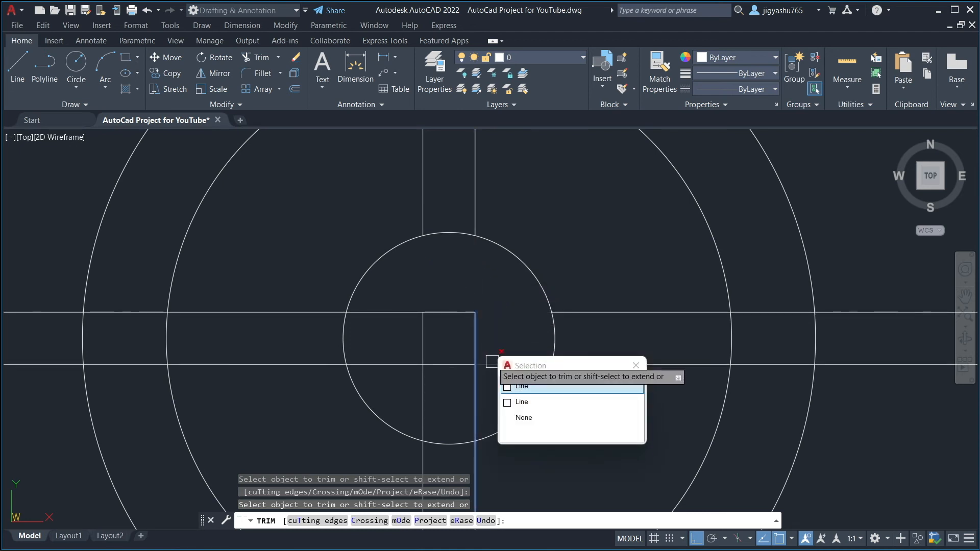
{"action": "left_click", "coordinate": [521, 385]}
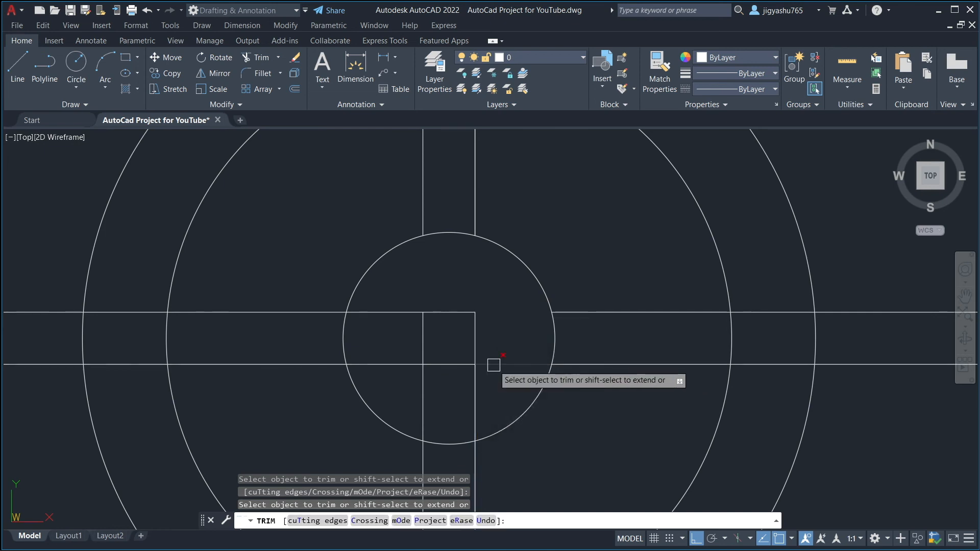
{"action": "left_click", "coordinate": [476, 386]}
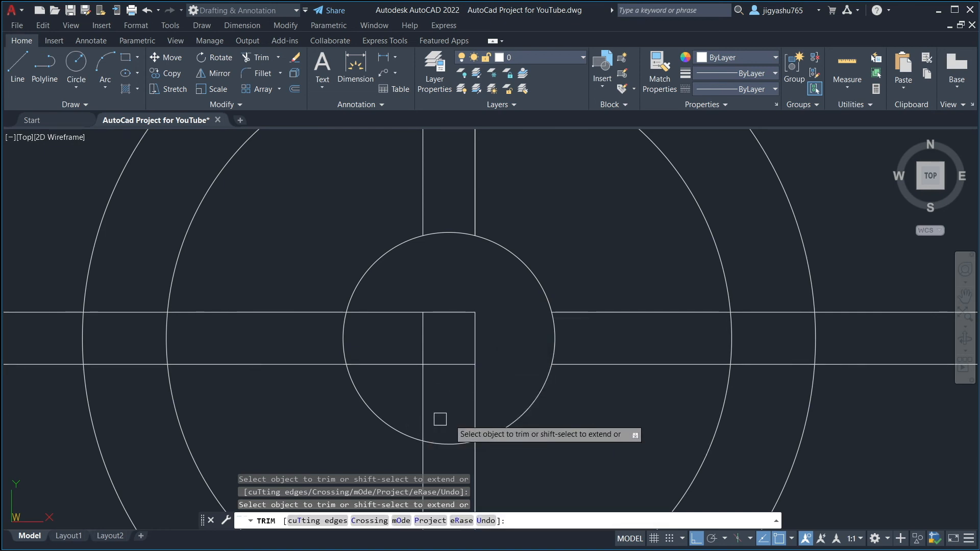
{"action": "scroll", "coordinate": [416, 403], "scroll_direction": "up", "scroll_amount": 4}
{"action": "left_click", "coordinate": [437, 391]}
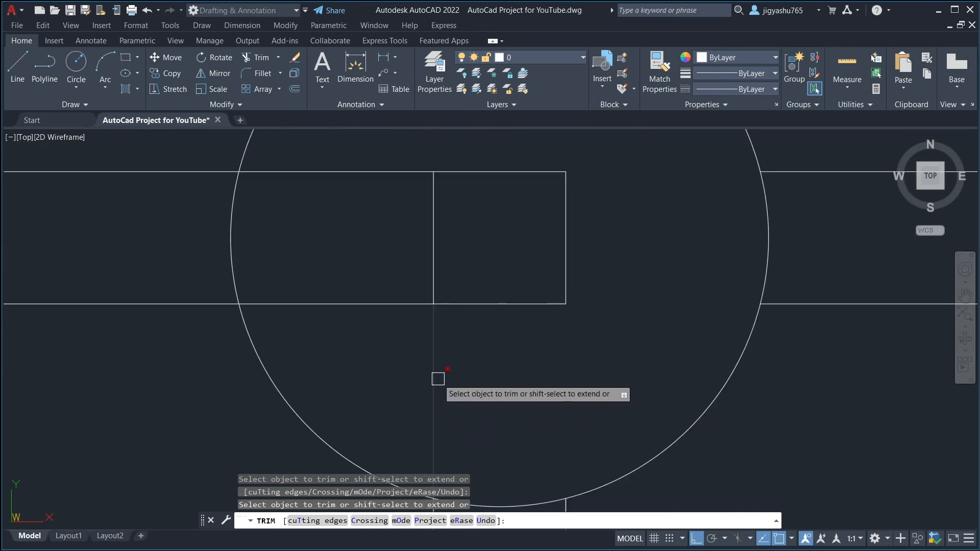
{"action": "left_click", "coordinate": [367, 171]}
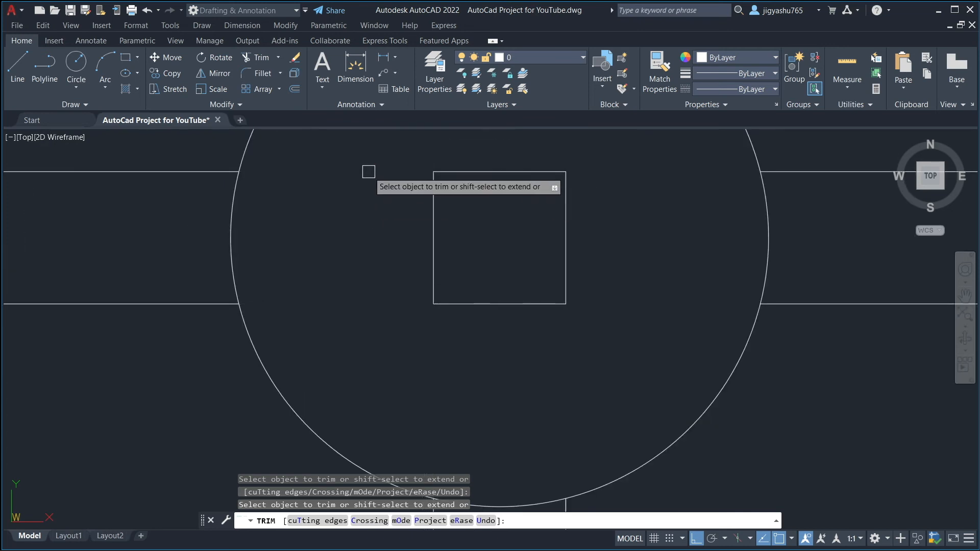
Examine the trimmed cross handle and faucet within the complete basin outline, and end the Trim command
{"action": "scroll", "coordinate": [440, 309], "scroll_direction": "down", "scroll_amount": 6}
{"action": "scroll", "coordinate": [482, 349], "scroll_direction": "down", "scroll_amount": 3}
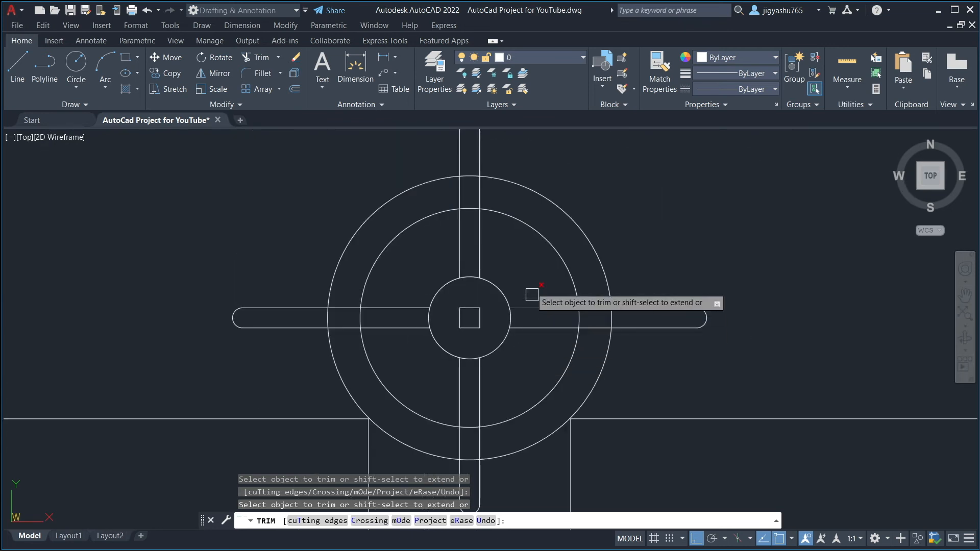
{"action": "scroll", "coordinate": [513, 298], "scroll_direction": "down", "scroll_amount": 2}
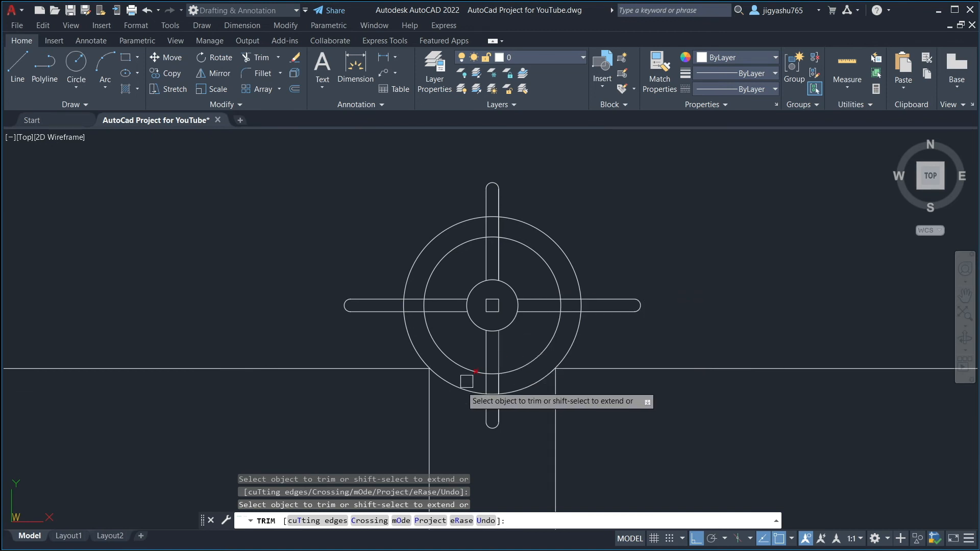
{"action": "scroll", "coordinate": [488, 327], "scroll_direction": "down", "scroll_amount": 2}
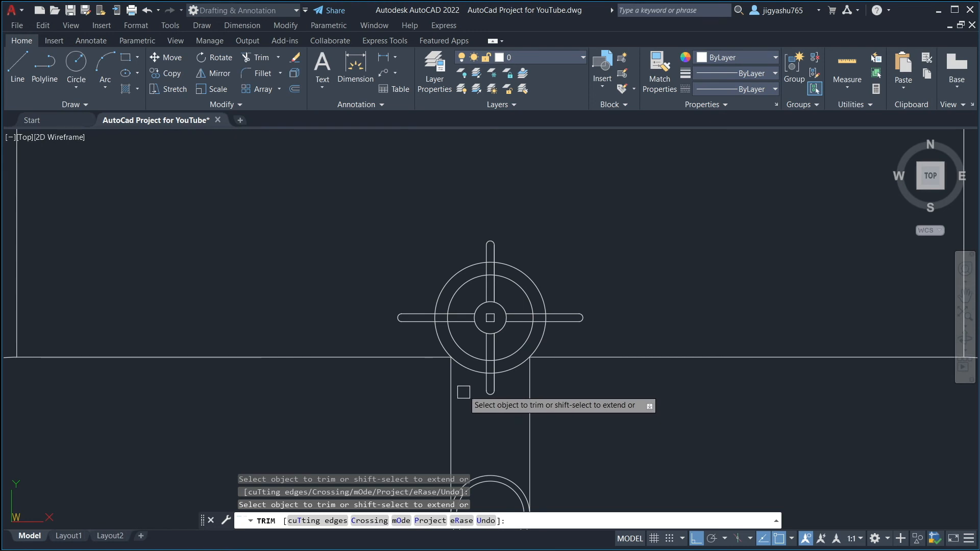
{"action": "scroll", "coordinate": [469, 398], "scroll_direction": "down", "scroll_amount": 4}
{"action": "scroll", "coordinate": [521, 368], "scroll_direction": "up", "scroll_amount": 1}
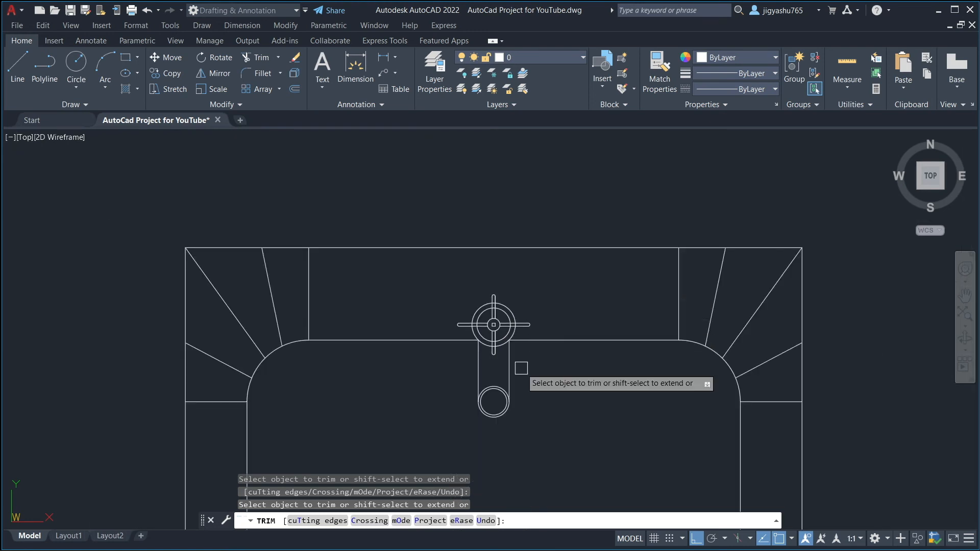
{"action": "scroll", "coordinate": [514, 409], "scroll_direction": "down", "scroll_amount": 4}
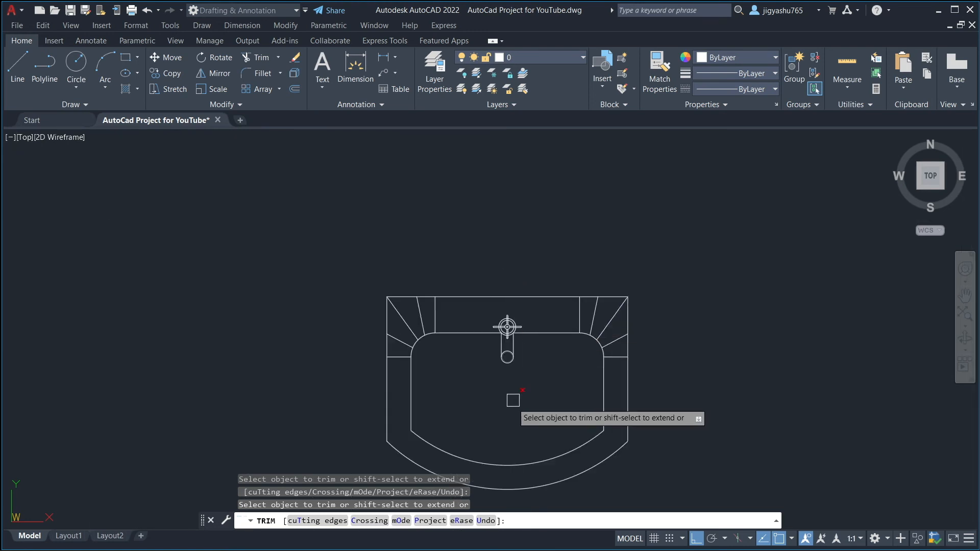
{"action": "scroll", "coordinate": [507, 427], "scroll_direction": "down", "scroll_amount": 2}
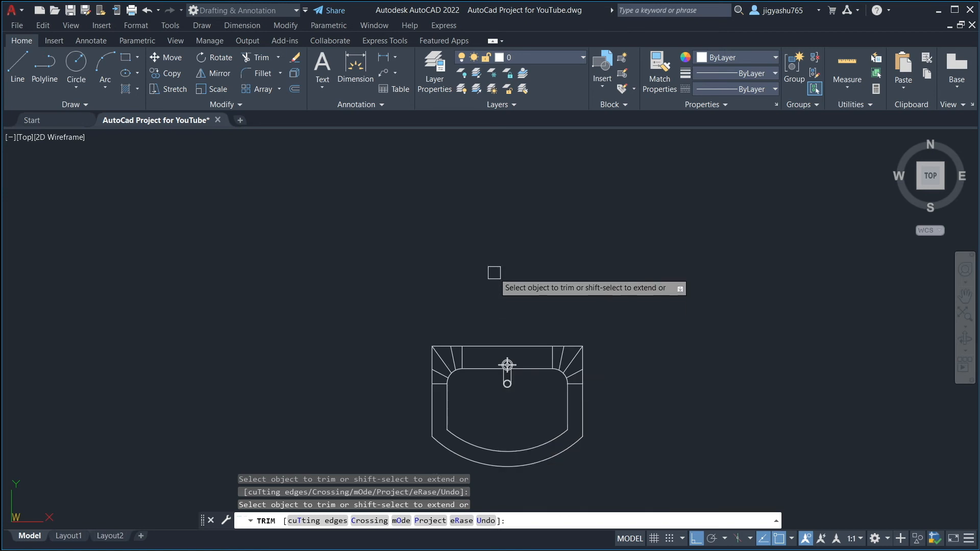
{"action": "key", "text": "Escape"}
{"action": "scroll", "coordinate": [497, 302], "scroll_direction": "down", "scroll_amount": 2}
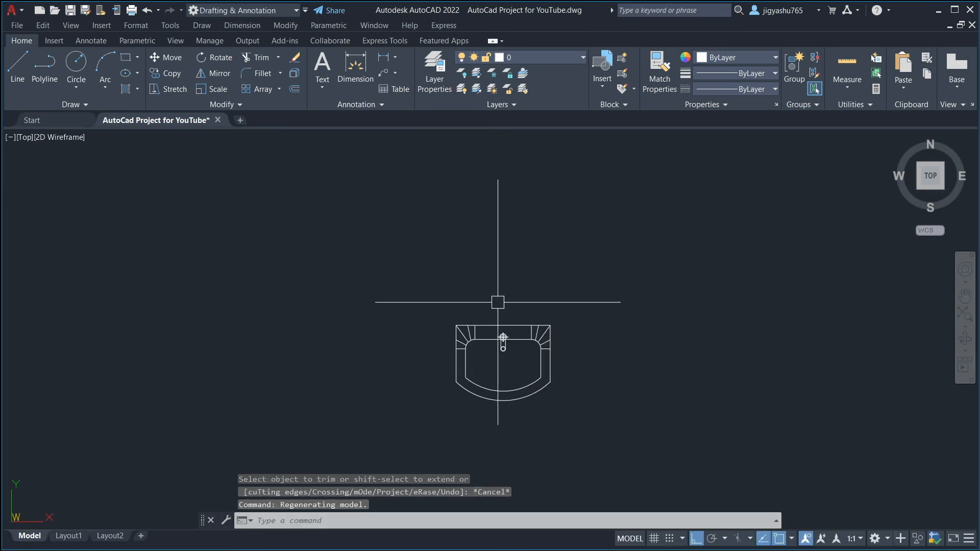
Draw a drain circle of about 1" radius below the spout, centred on the basin's vertical axis and level with the inner side line's midpoint
{"action": "scroll", "coordinate": [509, 436], "scroll_direction": "up", "scroll_amount": 8}
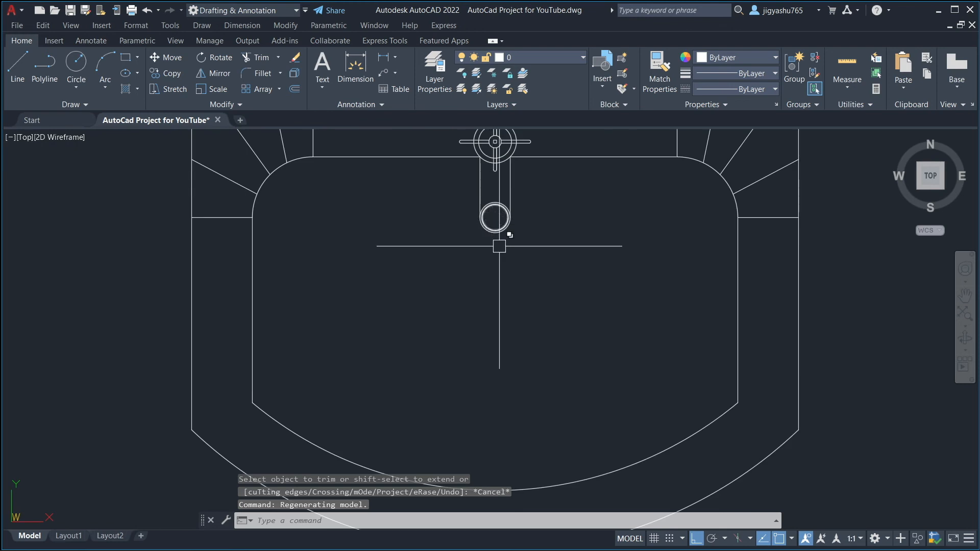
{"action": "left_click", "coordinate": [75, 64]}
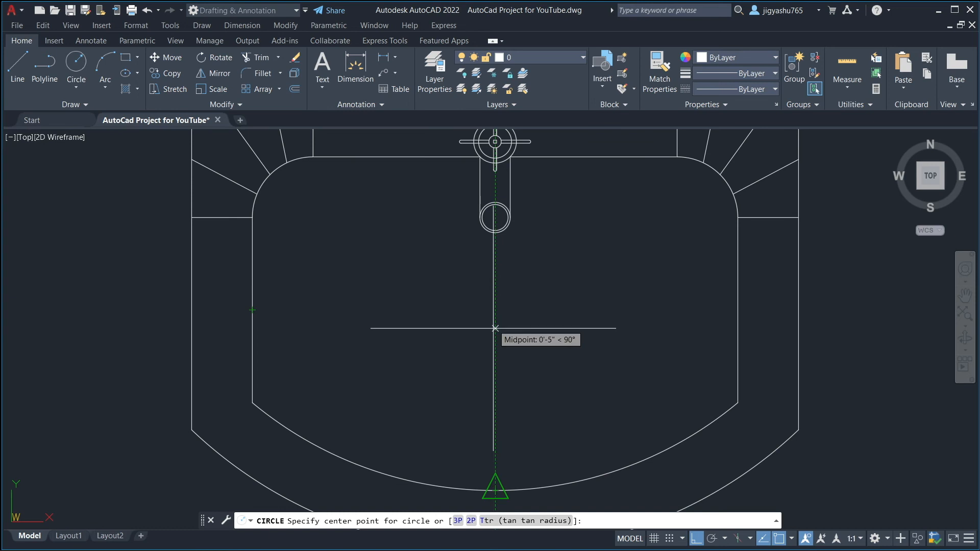
{"action": "left_click", "coordinate": [495, 310]}
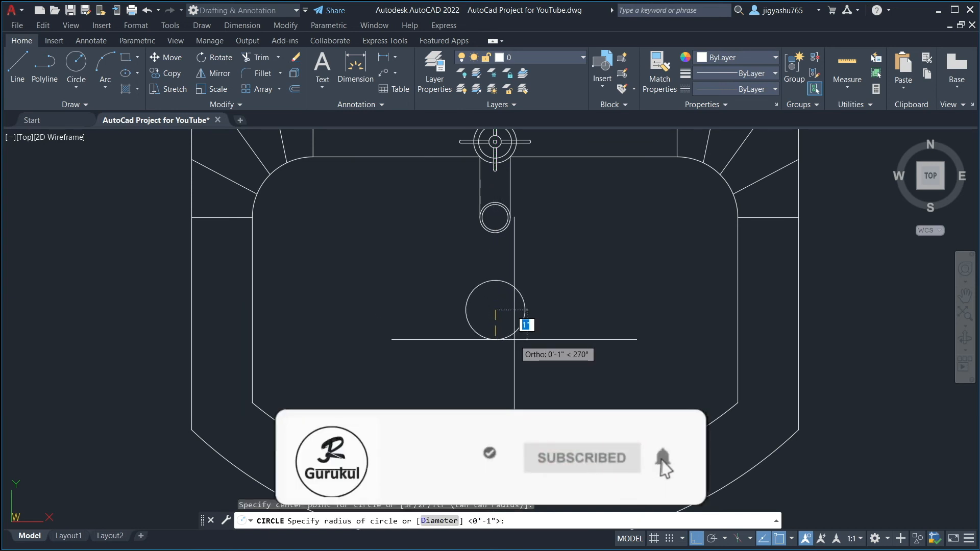
{"action": "left_click", "coordinate": [514, 339]}
{"action": "key", "text": "Escape"}
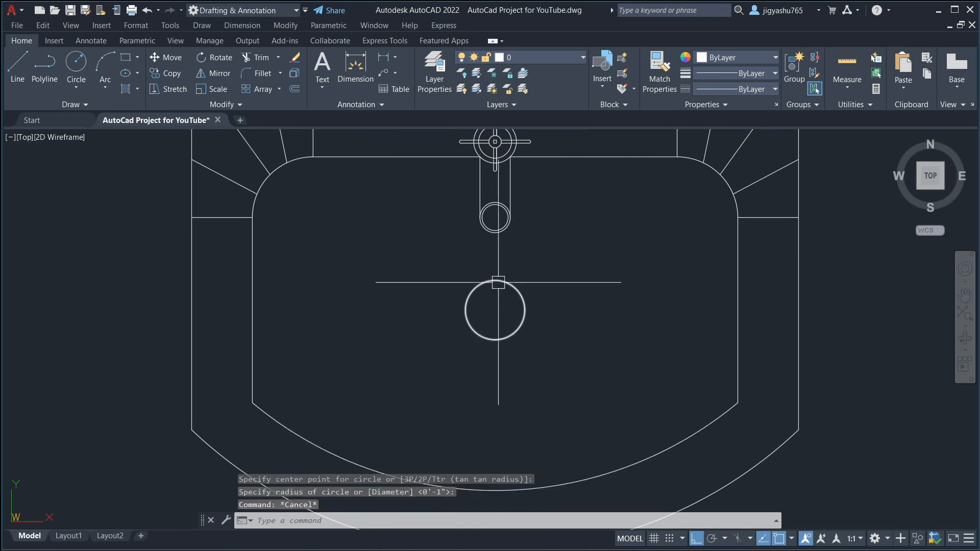
Offset the drain circle 1" outward to make a concentric outer ring
{"action": "left_click", "coordinate": [295, 90]}
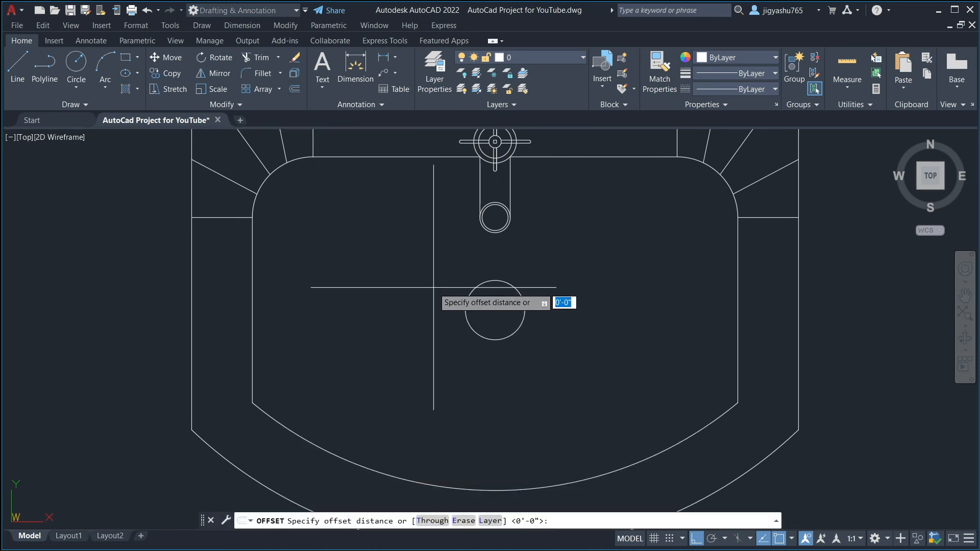
{"action": "type", "text": "1"}
{"action": "key", "text": "Return"}
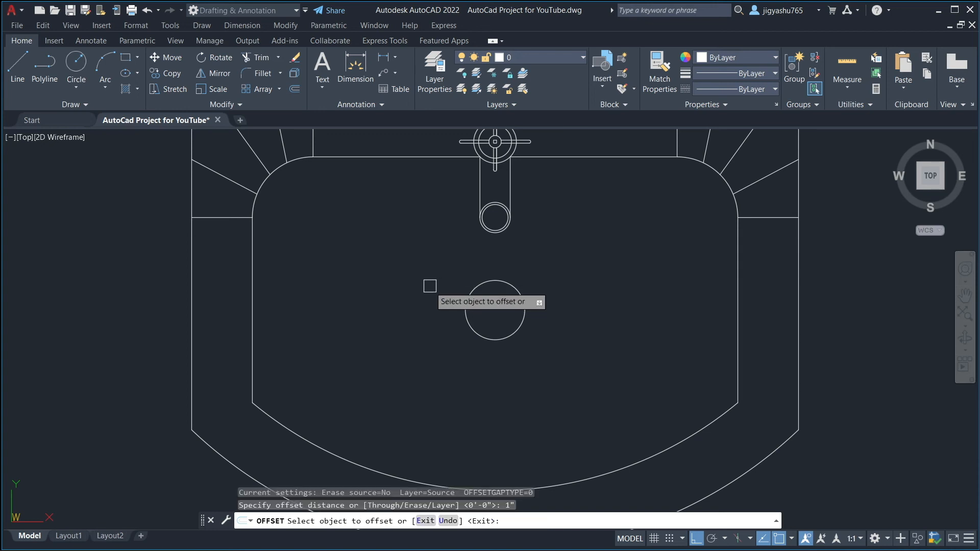
{"action": "left_click", "coordinate": [487, 338]}
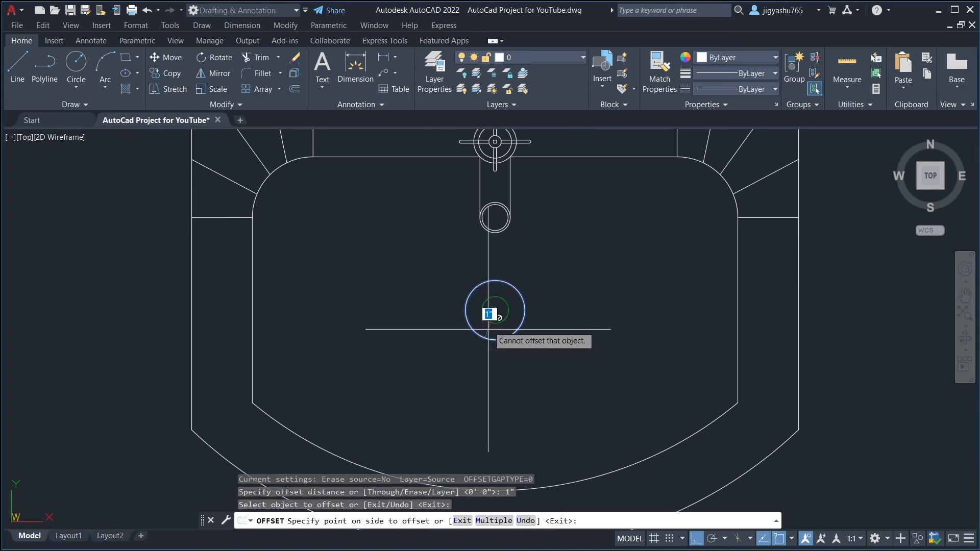
{"action": "left_click", "coordinate": [504, 353]}
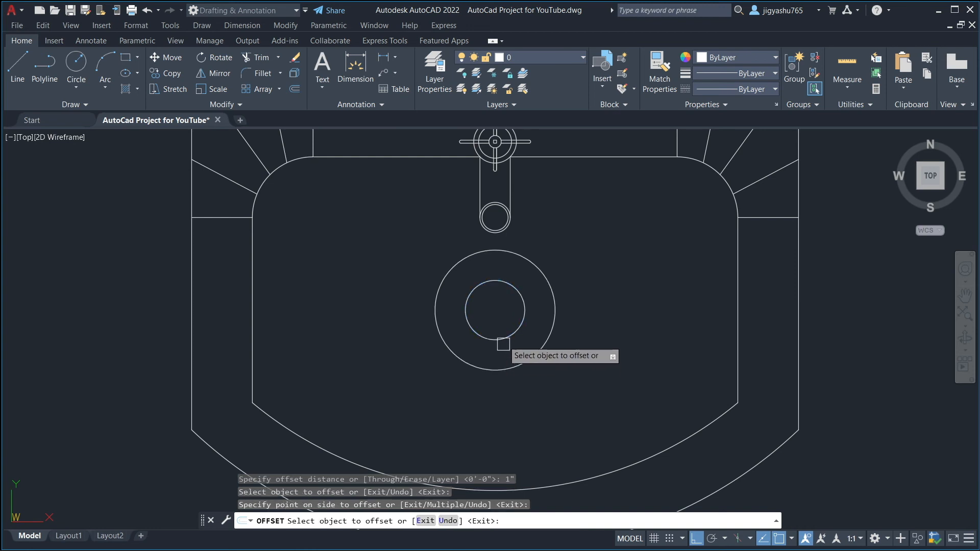
{"action": "key", "text": "Escape"}
Shrink the outer drain circle by moving its lower quadrant grip inward, closer to the inner circle
{"action": "left_click", "coordinate": [549, 340]}
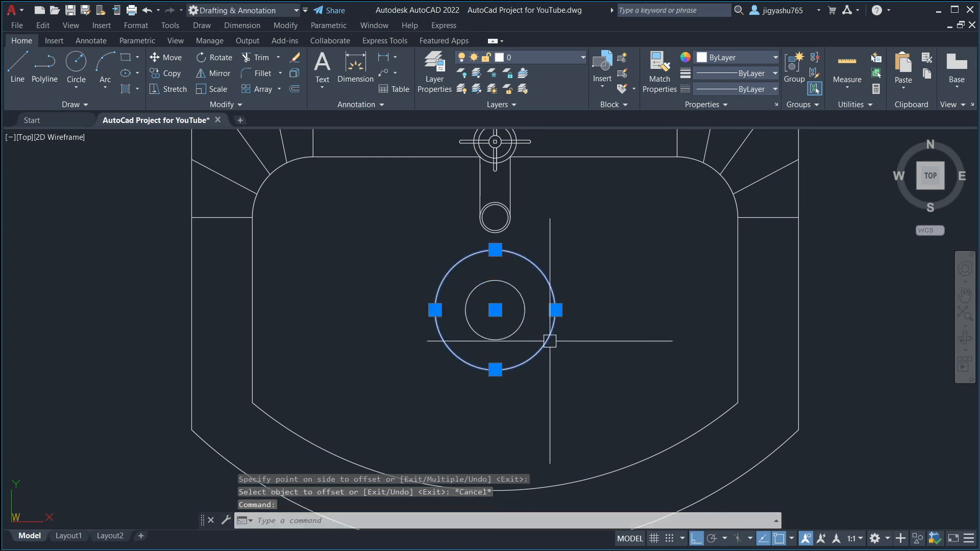
{"action": "left_click", "coordinate": [495, 370]}
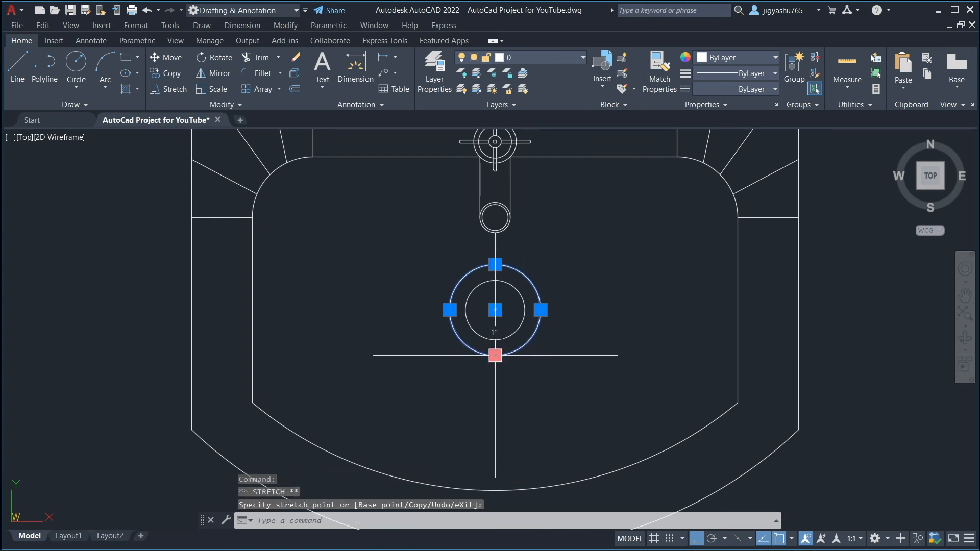
{"action": "key", "text": "Escape"}
With Ortho off, draw a slanted line about 4" long at the upper left of the drain, sloping down toward it
{"action": "scroll", "coordinate": [549, 345], "scroll_direction": "down", "scroll_amount": 4}
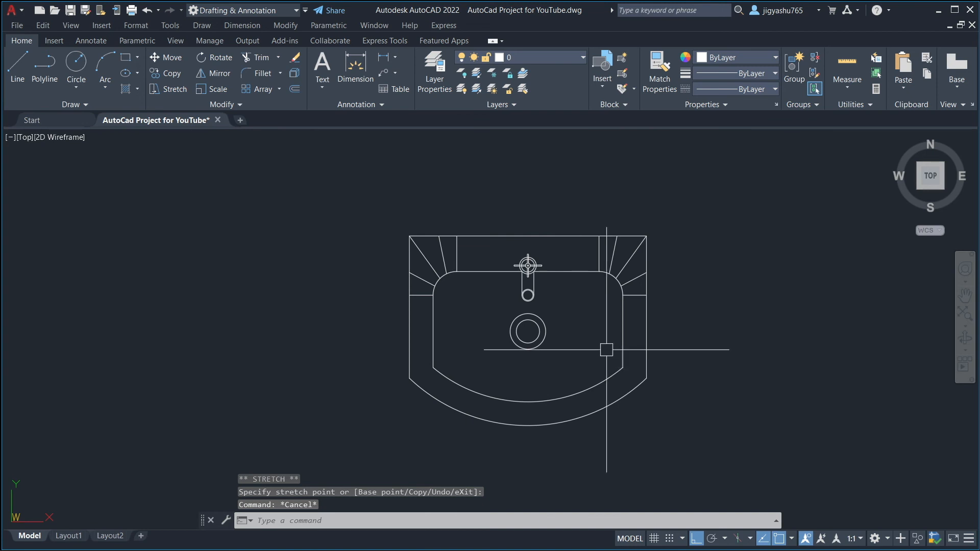
{"action": "left_click", "coordinate": [29, 66]}
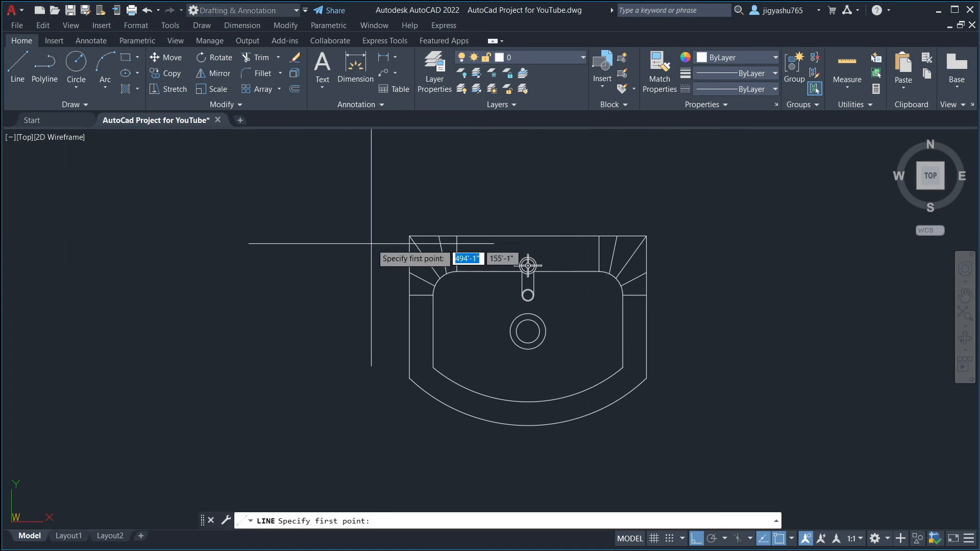
{"action": "left_click", "coordinate": [451, 303]}
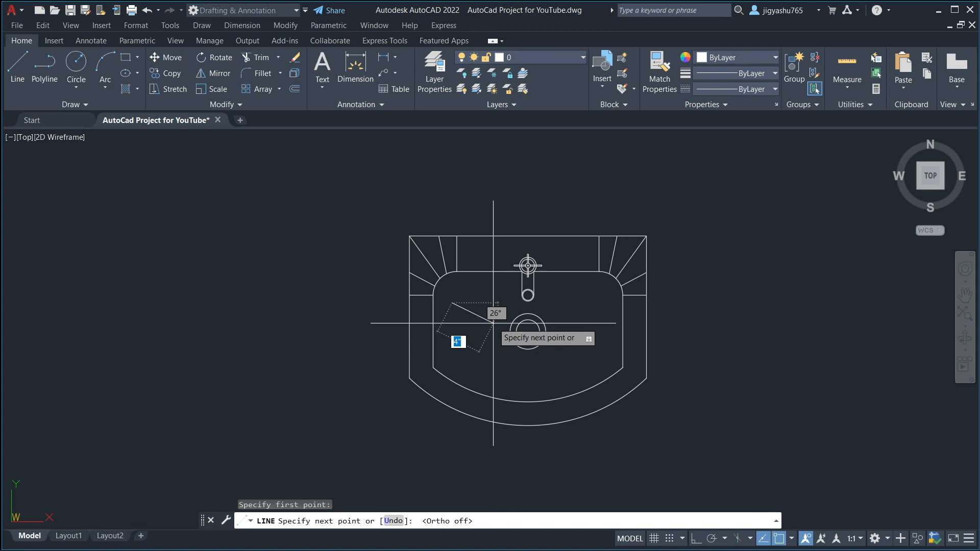
{"action": "left_click", "coordinate": [493, 322]}
{"action": "key", "text": "Escape"}
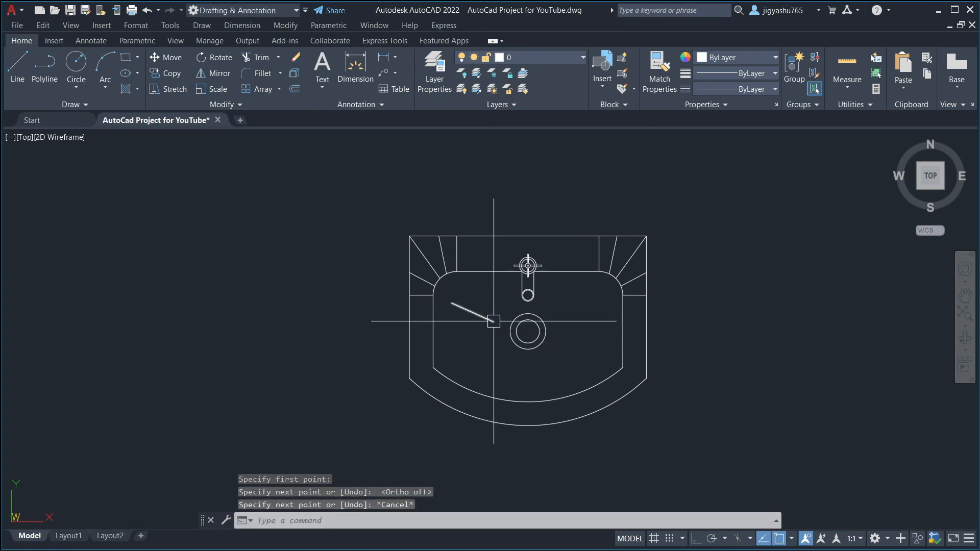
Draw a second slanted line at the lower left of the drain, rising toward it
{"action": "left_click", "coordinate": [21, 74]}
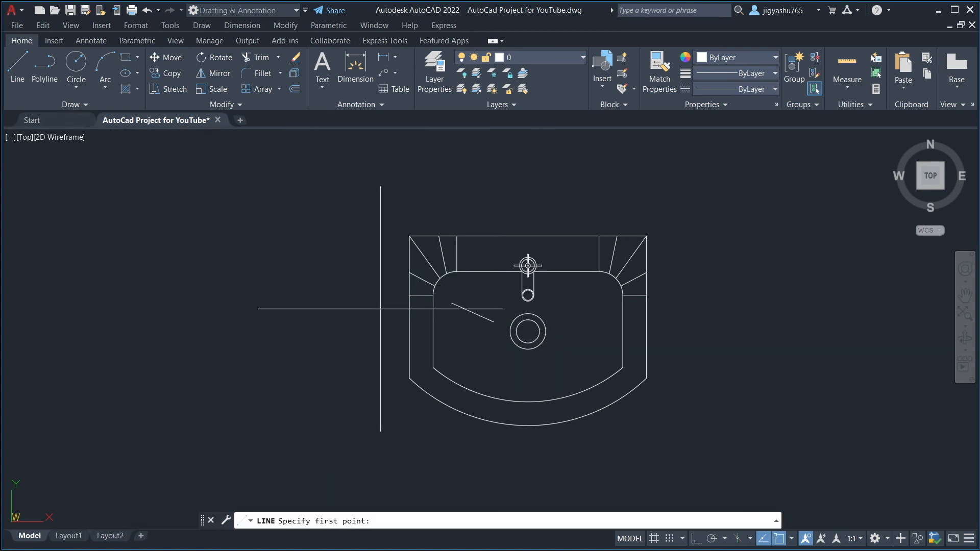
{"action": "left_click", "coordinate": [458, 364]}
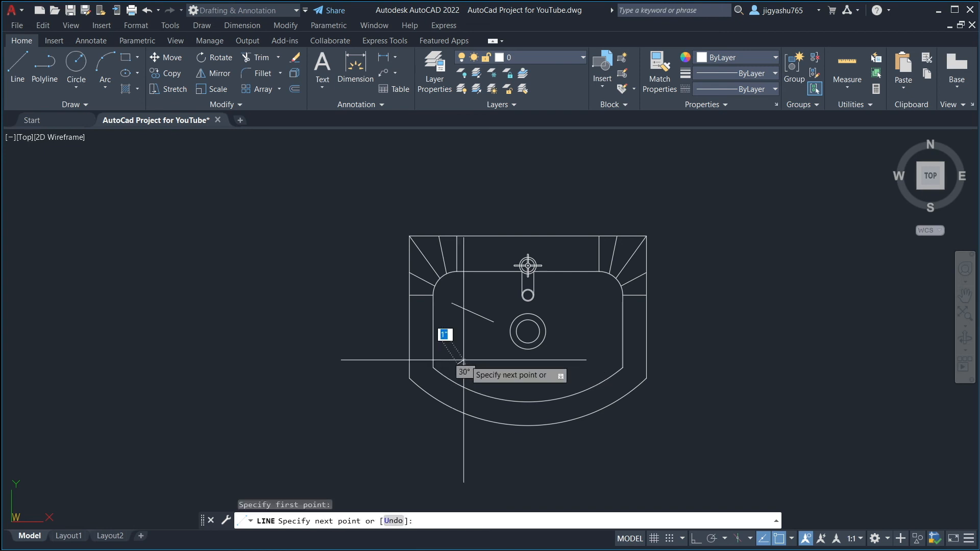
{"action": "left_click", "coordinate": [497, 348]}
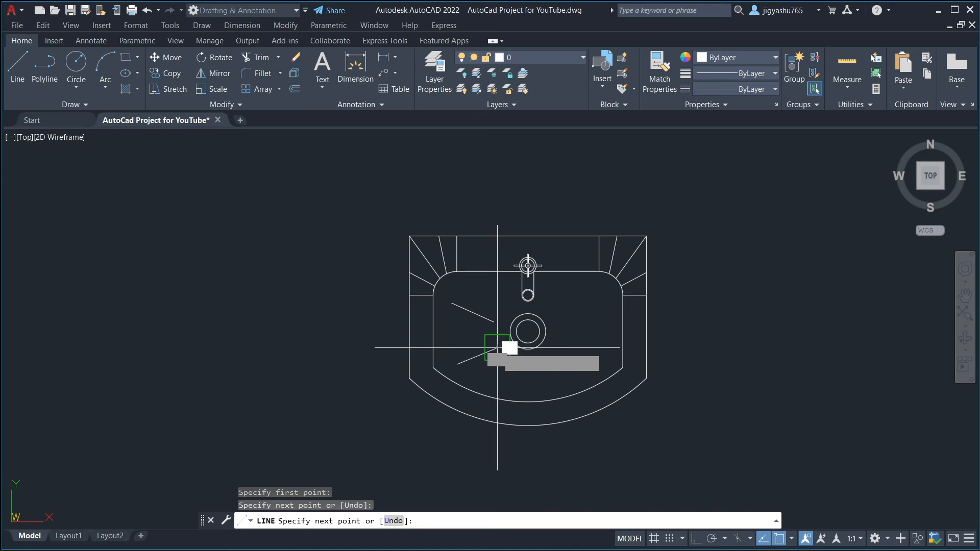
{"action": "key", "text": "Escape"}
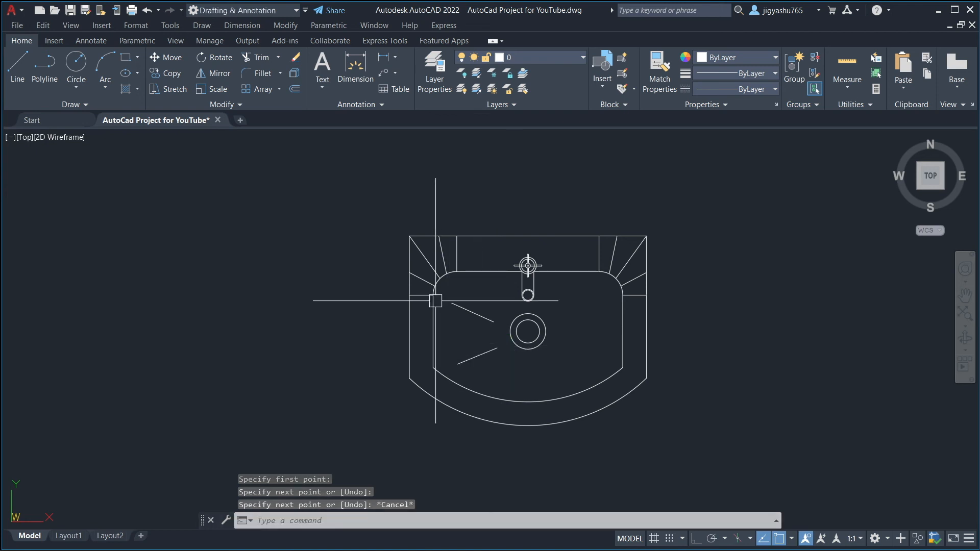
Mirror the two slanted lines about the basin's vertical centreline through the back edge midpoint, keeping the originals
{"action": "left_click", "coordinate": [456, 310]}
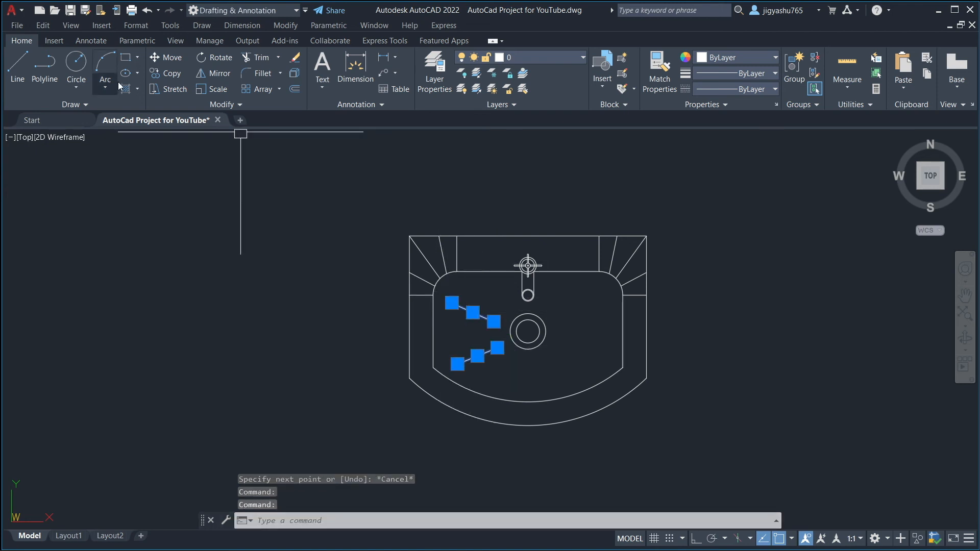
{"action": "left_click", "coordinate": [211, 75]}
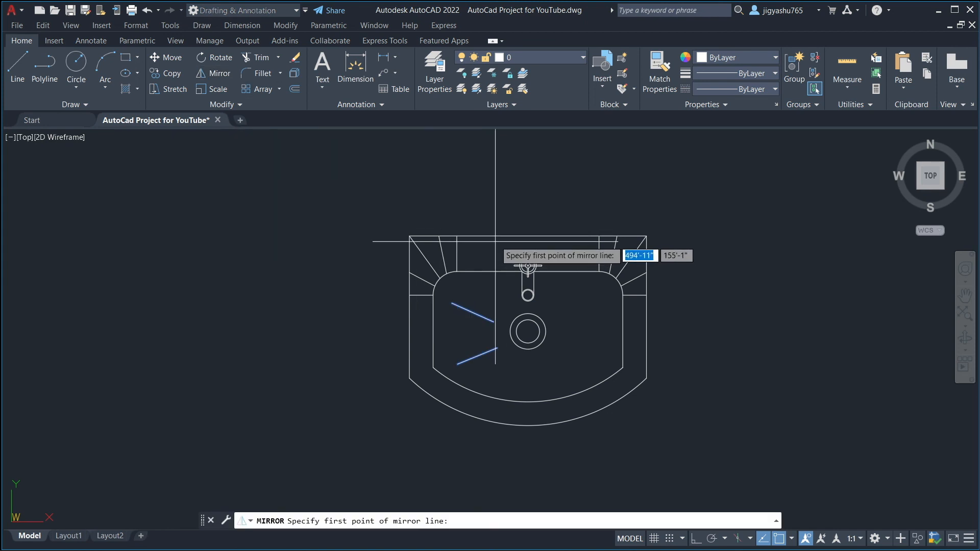
{"action": "left_click", "coordinate": [526, 237]}
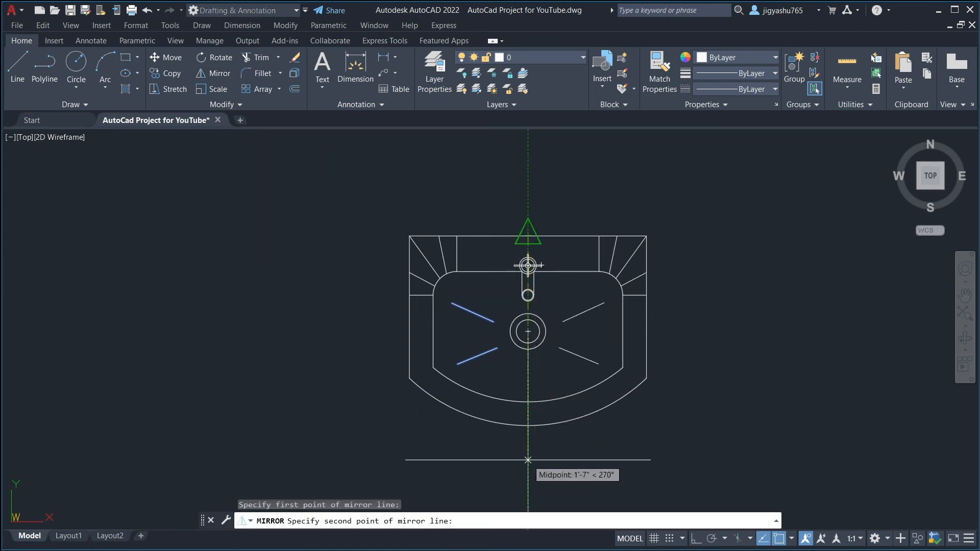
{"action": "left_click", "coordinate": [528, 460]}
{"action": "left_click", "coordinate": [556, 505]}
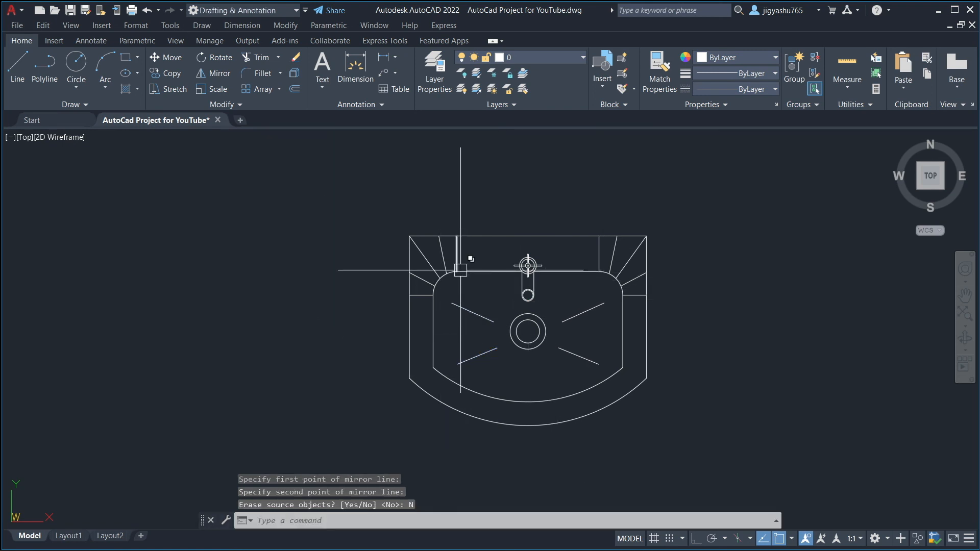
Add a linear dimension for the basin's overall width between the two back corners, placed just above the back edge
{"action": "scroll", "coordinate": [493, 378], "scroll_direction": "down", "scroll_amount": 4}
{"action": "scroll", "coordinate": [495, 404], "scroll_direction": "up", "scroll_amount": 4}
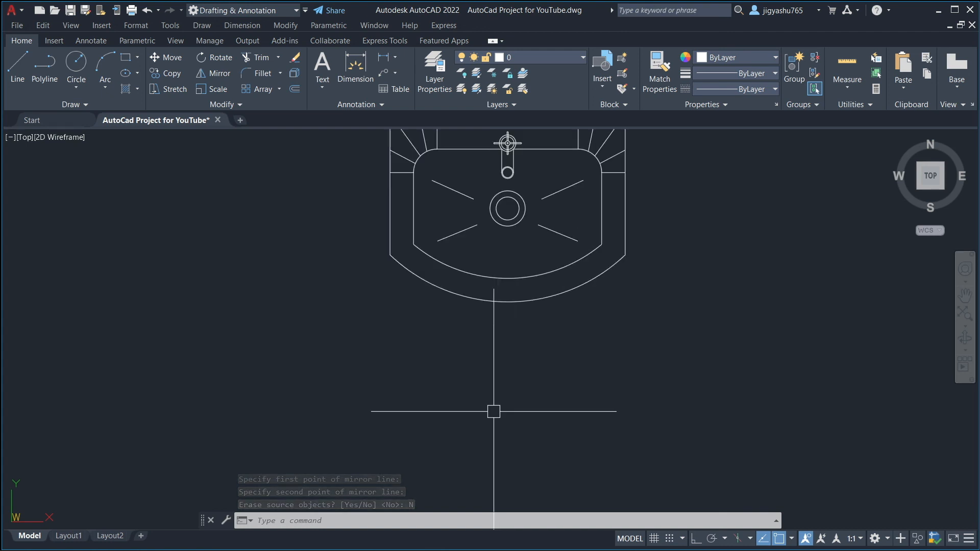
{"action": "scroll", "coordinate": [522, 172], "scroll_direction": "down", "scroll_amount": 2}
{"action": "scroll", "coordinate": [523, 184], "scroll_direction": "up", "scroll_amount": 5}
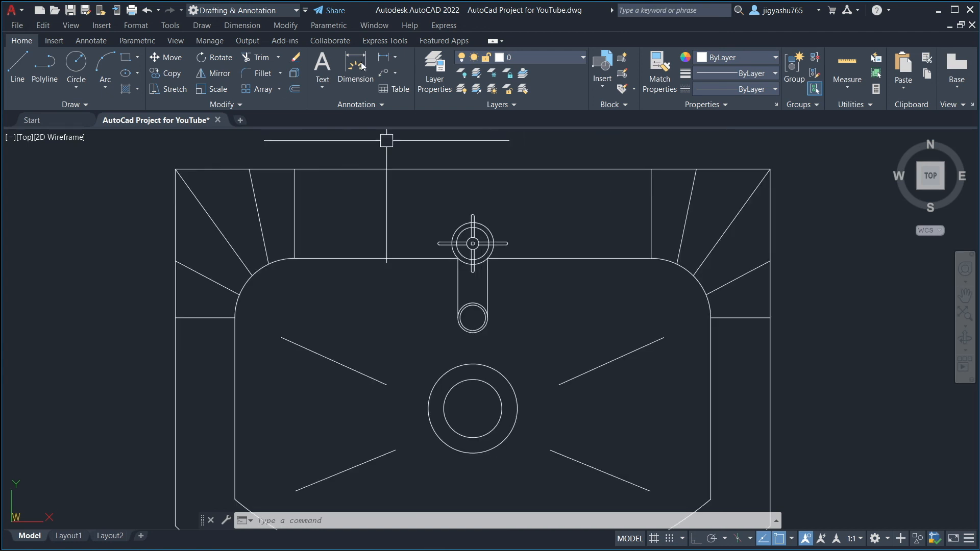
{"action": "left_click", "coordinate": [382, 57]}
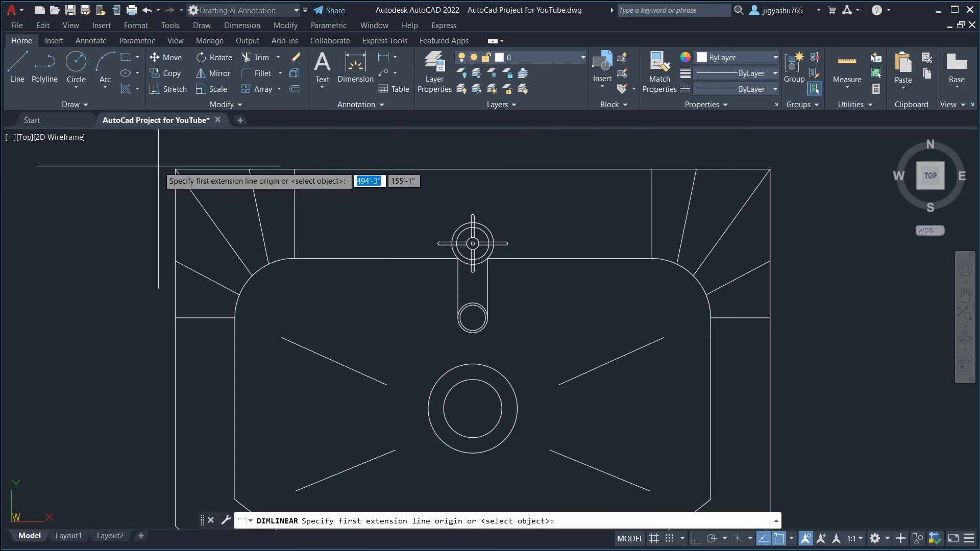
{"action": "left_click", "coordinate": [176, 169]}
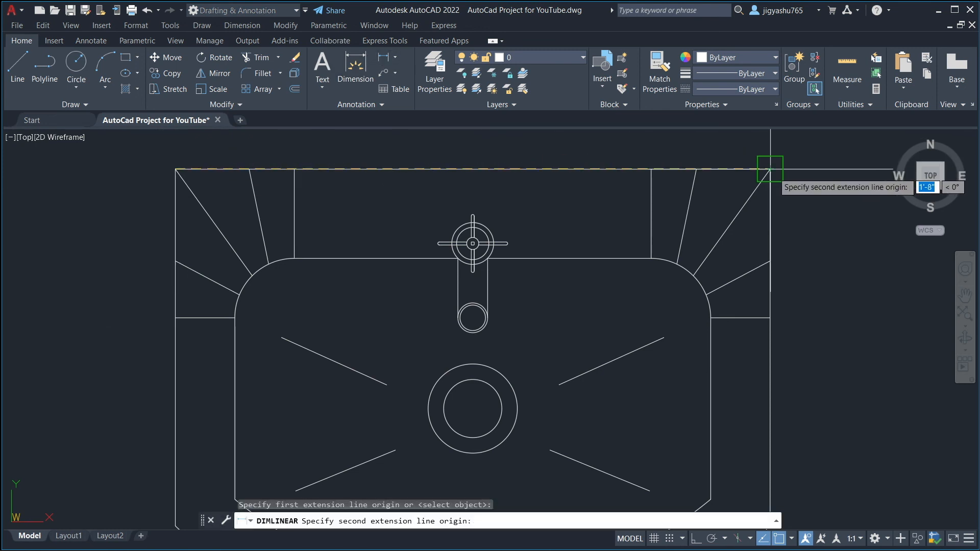
{"action": "left_click", "coordinate": [770, 169]}
{"action": "left_click", "coordinate": [703, 151]}
Add a vertical linear dimension from the upper left corner to the lowest point of the outer front curve, placed left of the basin
{"action": "scroll", "coordinate": [703, 163], "scroll_direction": "down", "scroll_amount": 5}
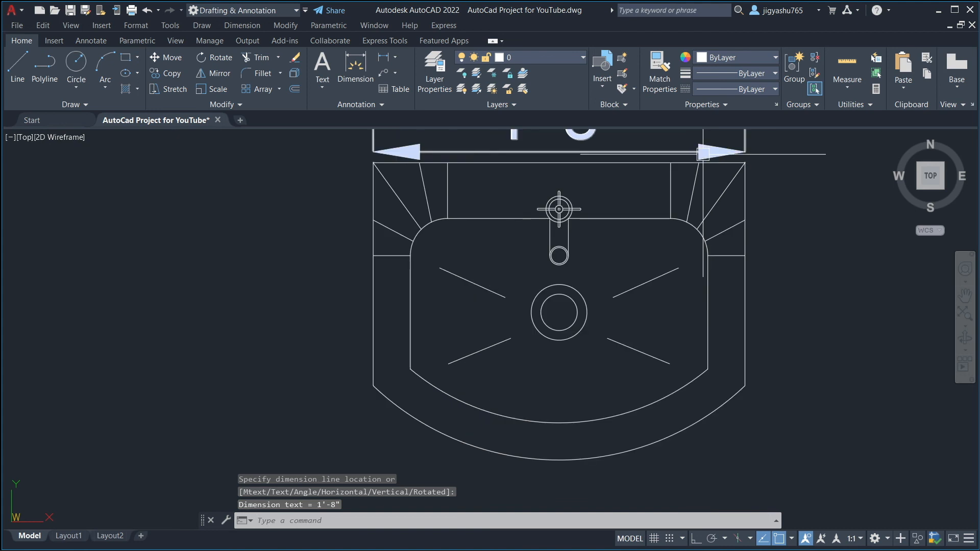
{"action": "left_click", "coordinate": [383, 60]}
{"action": "left_click", "coordinate": [575, 169]}
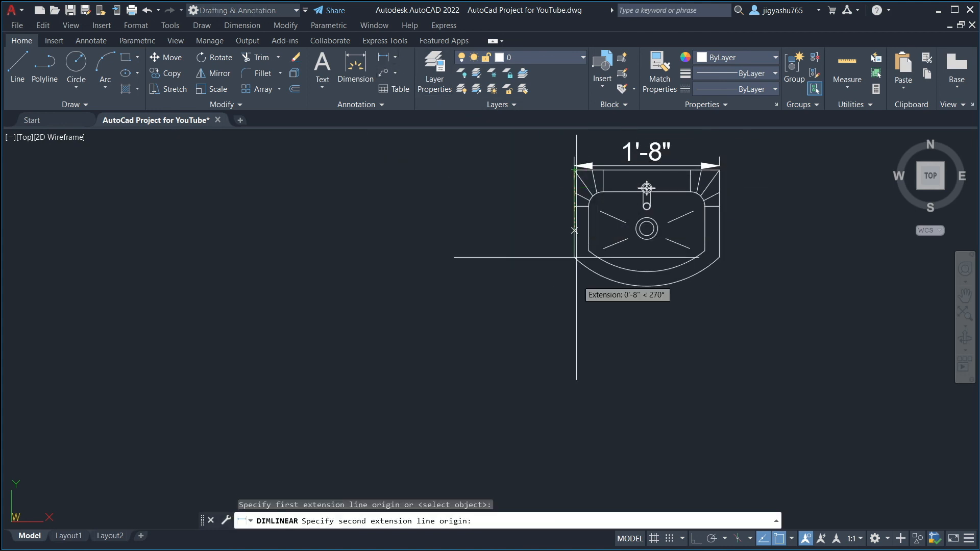
{"action": "left_click", "coordinate": [647, 286]}
{"action": "left_click", "coordinate": [550, 251]}
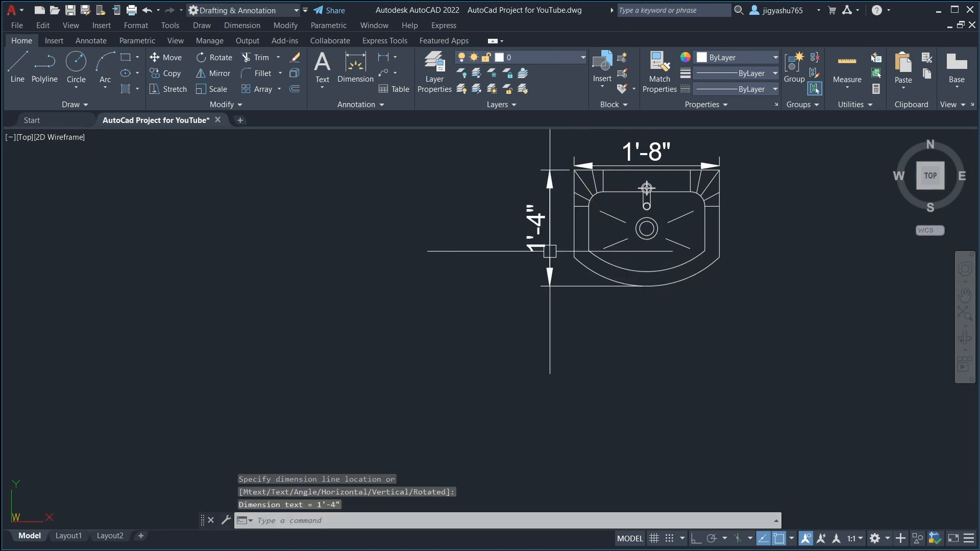
Add a linear dimension along the straight right side of the basin, placed outside to its right
{"action": "left_click", "coordinate": [381, 59]}
{"action": "left_click", "coordinate": [720, 169]}
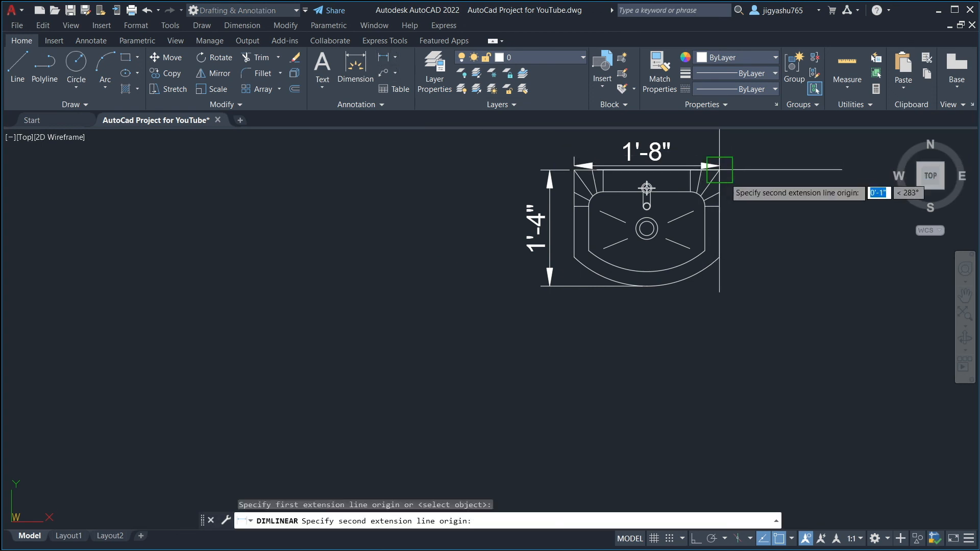
{"action": "left_click", "coordinate": [720, 257]}
{"action": "left_click", "coordinate": [755, 246]}
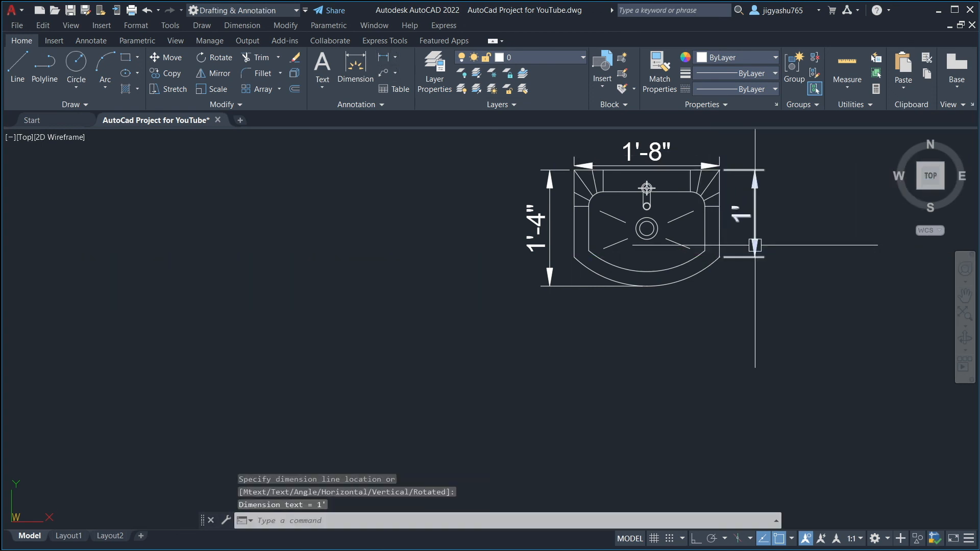
{"action": "key", "text": "Escape"}
Dimension the vertical gap between the midpoints of the inner and outer front curves, placing it slightly right of centre
{"action": "scroll", "coordinate": [660, 236], "scroll_direction": "up", "scroll_amount": 4}
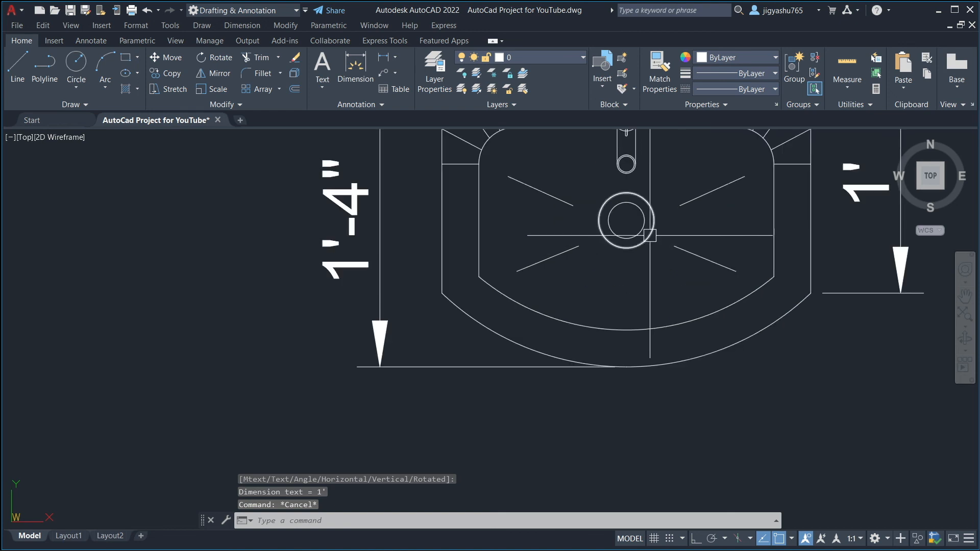
{"action": "left_click", "coordinate": [384, 57]}
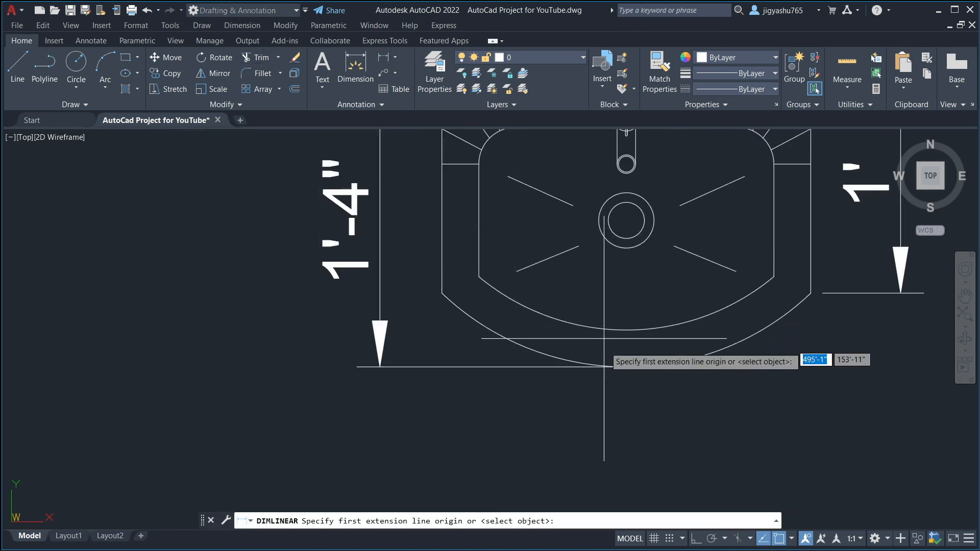
{"action": "left_click", "coordinate": [627, 330]}
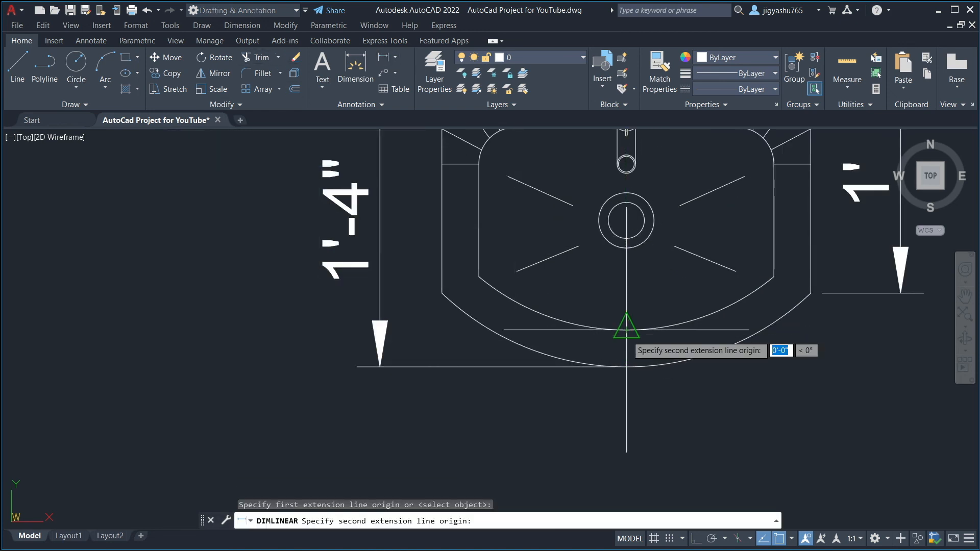
{"action": "left_click", "coordinate": [626, 367]}
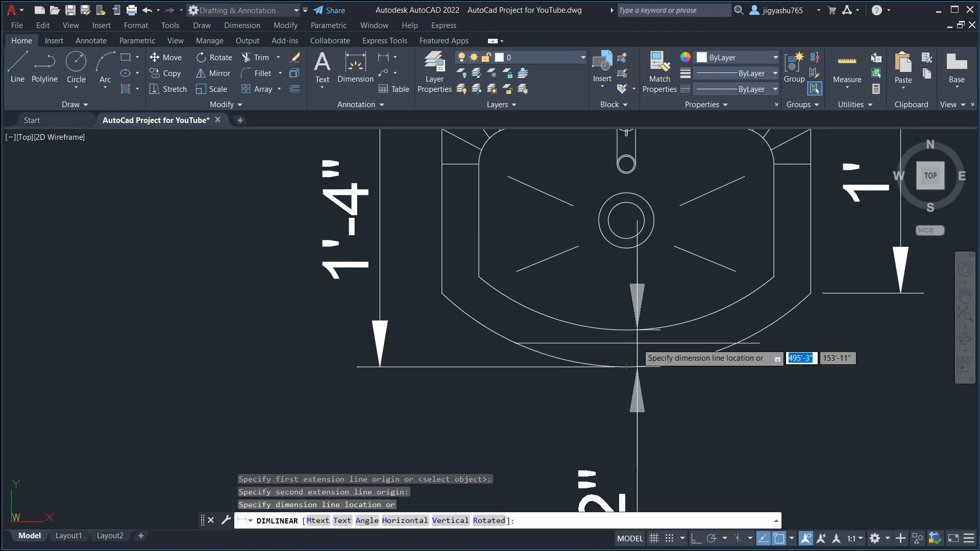
{"action": "left_click", "coordinate": [676, 366]}
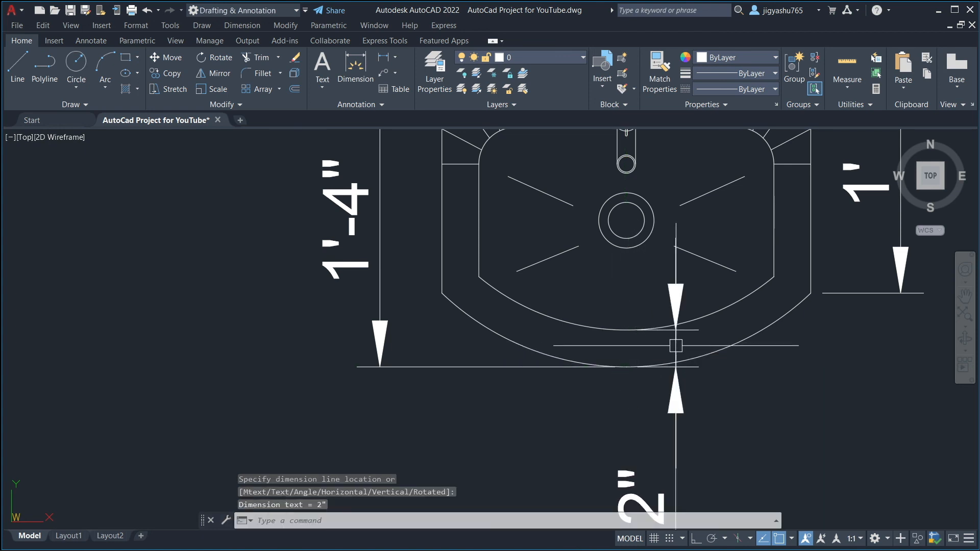
{"action": "key", "text": "Escape"}
Dimension the vertical distance from the basin's back edge to the inner outline's upper edge, placing it left of the faucet
{"action": "scroll", "coordinate": [779, 371], "scroll_direction": "down", "scroll_amount": 2}
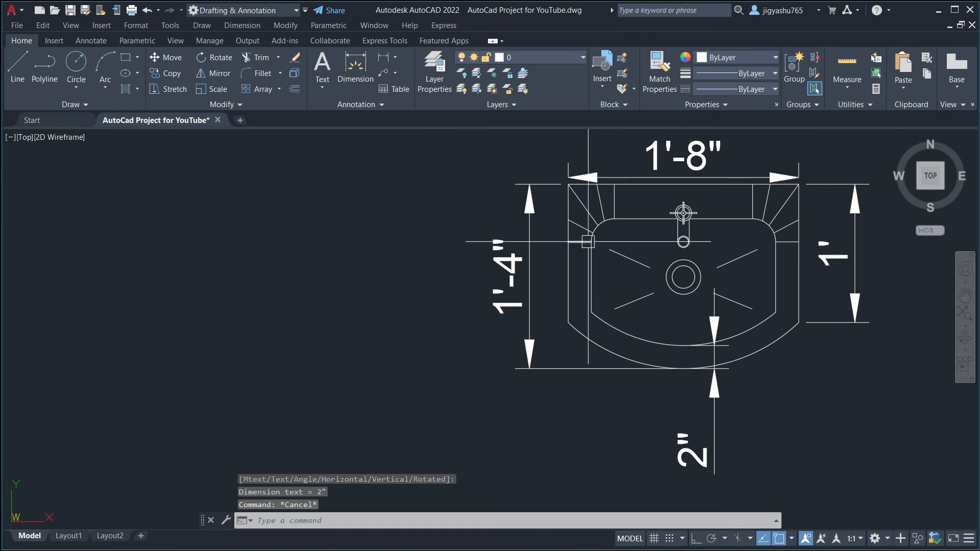
{"action": "left_click", "coordinate": [261, 60]}
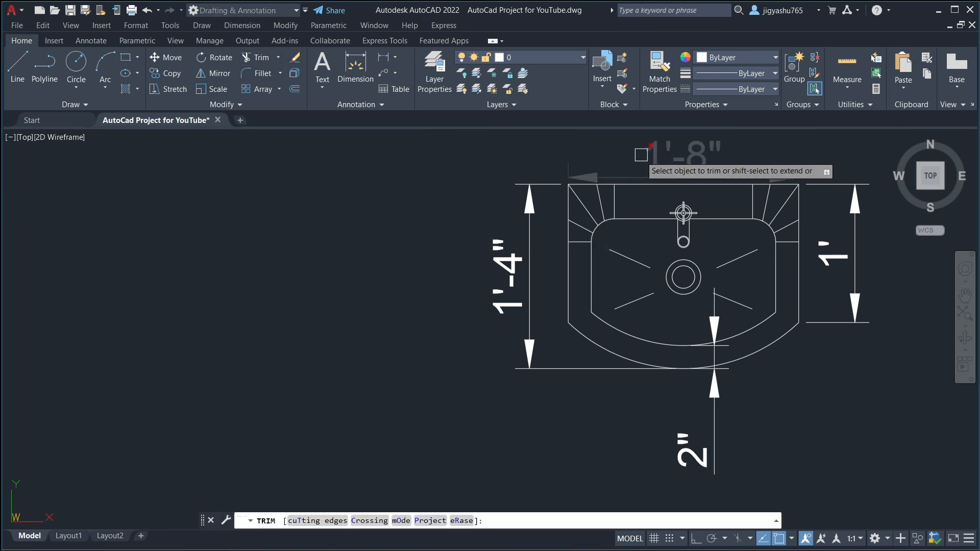
{"action": "key", "text": "Escape"}
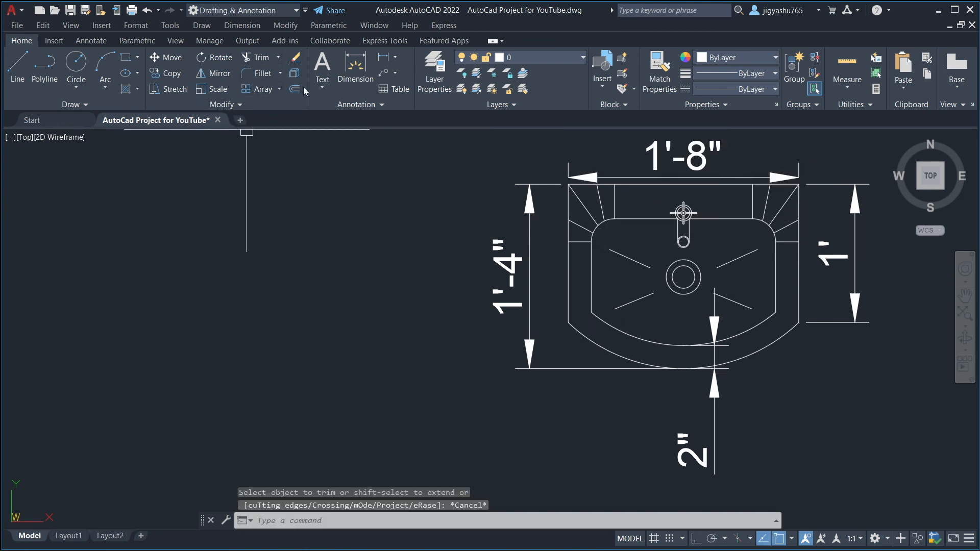
{"action": "left_click", "coordinate": [384, 57]}
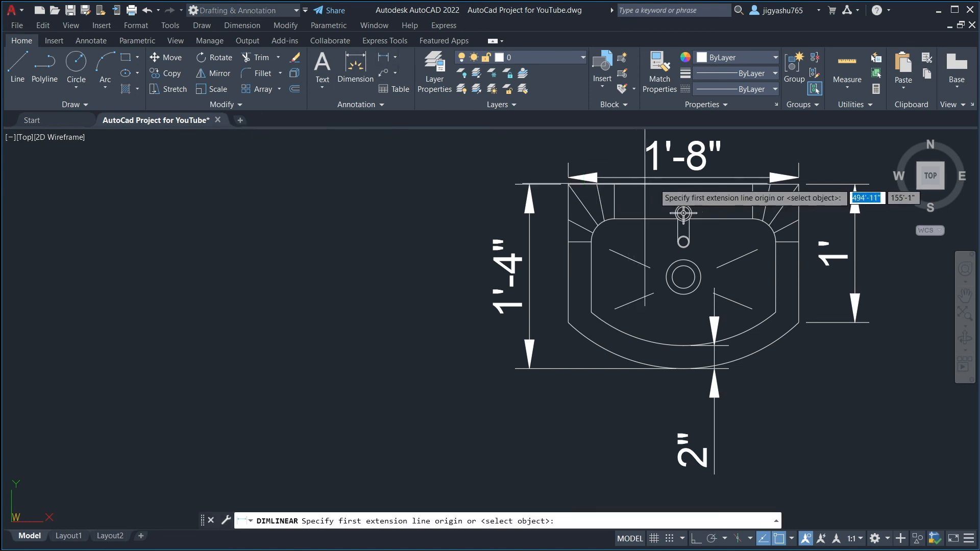
{"action": "left_click", "coordinate": [683, 185]}
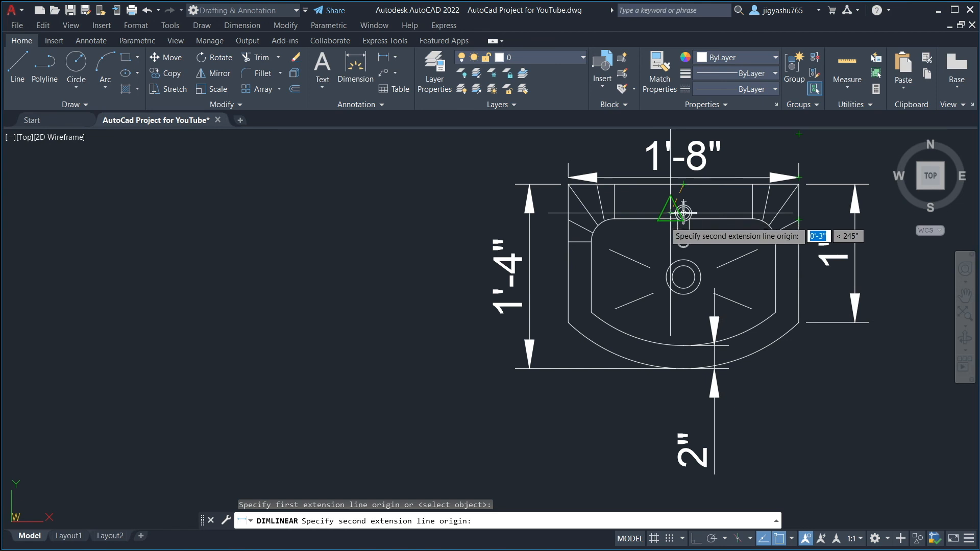
{"action": "left_click", "coordinate": [683, 214]}
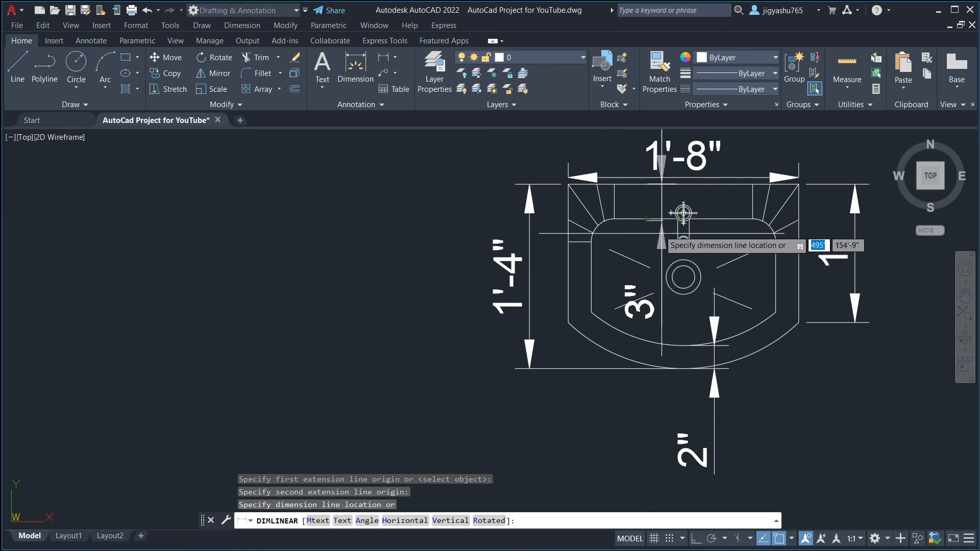
{"action": "left_click", "coordinate": [646, 218]}
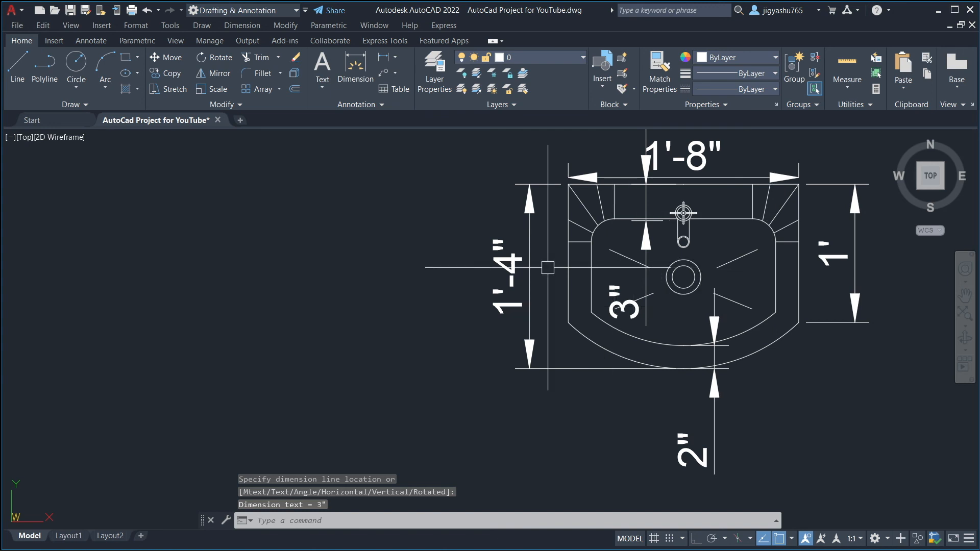
Copy the whole basin with its dimensions about 3'-6" to the left of the original
{"action": "scroll", "coordinate": [683, 213], "scroll_direction": "down", "scroll_amount": 4}
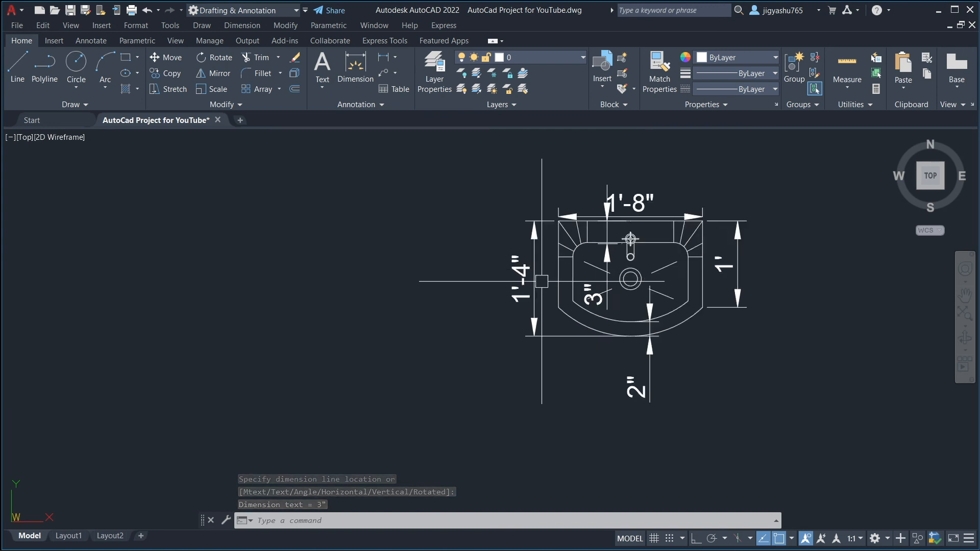
{"action": "left_click", "coordinate": [487, 189]}
{"action": "left_click", "coordinate": [757, 380]}
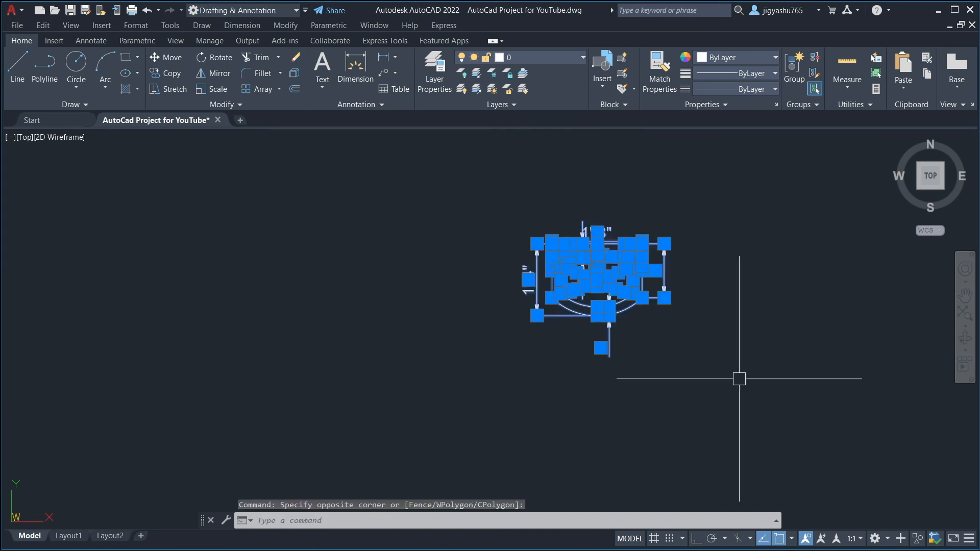
{"action": "left_click", "coordinate": [167, 73]}
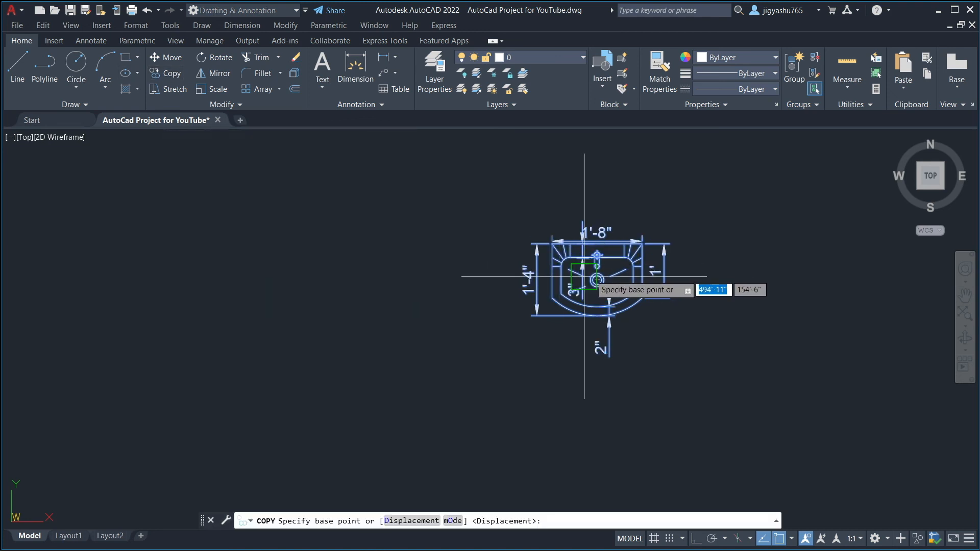
{"action": "left_click", "coordinate": [597, 254]}
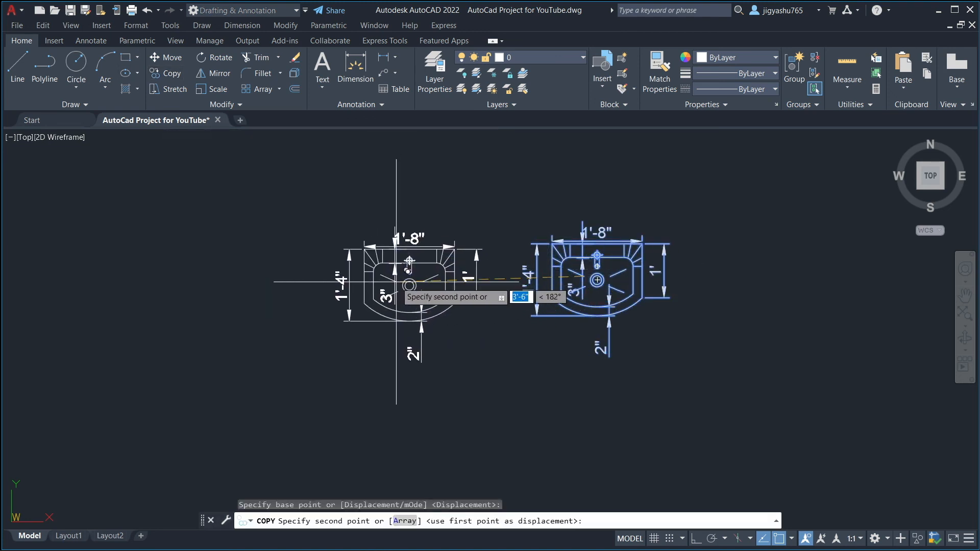
{"action": "left_click", "coordinate": [396, 282]}
{"action": "key", "text": "Escape"}
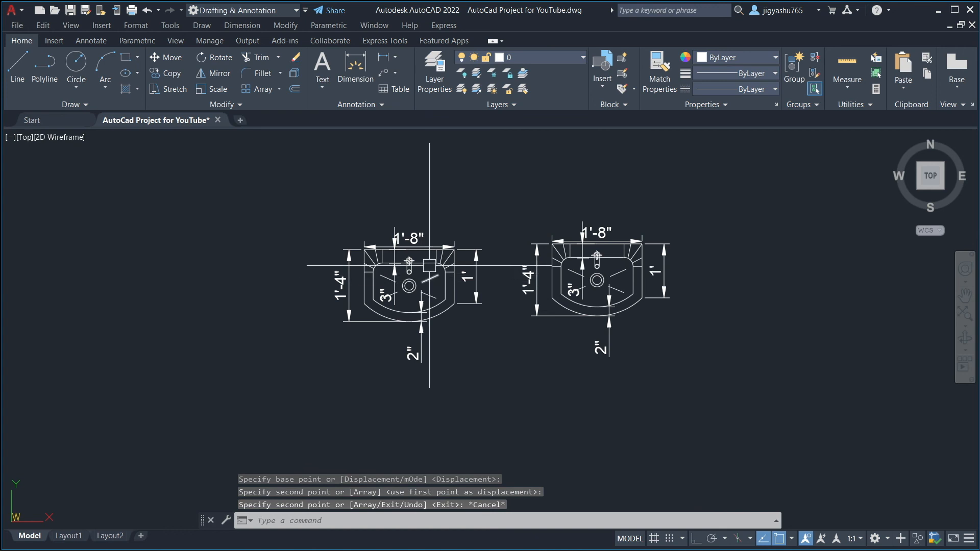
Delete all five dimensions from the left basin copy, leaving only its linework
{"action": "scroll", "coordinate": [434, 266], "scroll_direction": "up", "scroll_amount": 5}
{"action": "left_click", "coordinate": [585, 202]}
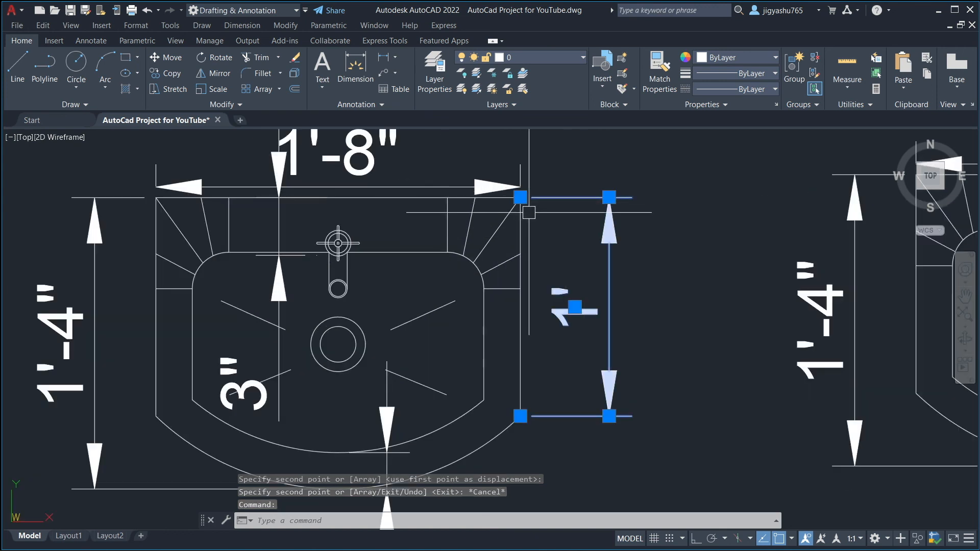
{"action": "left_click", "coordinate": [271, 289]}
{"action": "left_click", "coordinate": [325, 153]}
{"action": "left_click", "coordinate": [97, 229]}
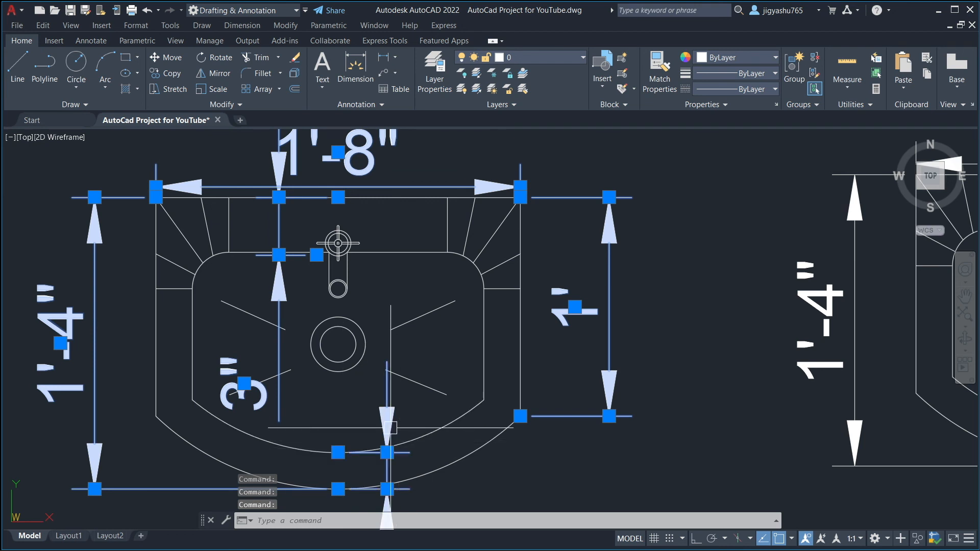
{"action": "key", "text": "Delete"}
{"action": "scroll", "coordinate": [376, 443], "scroll_direction": "down", "scroll_amount": 5}
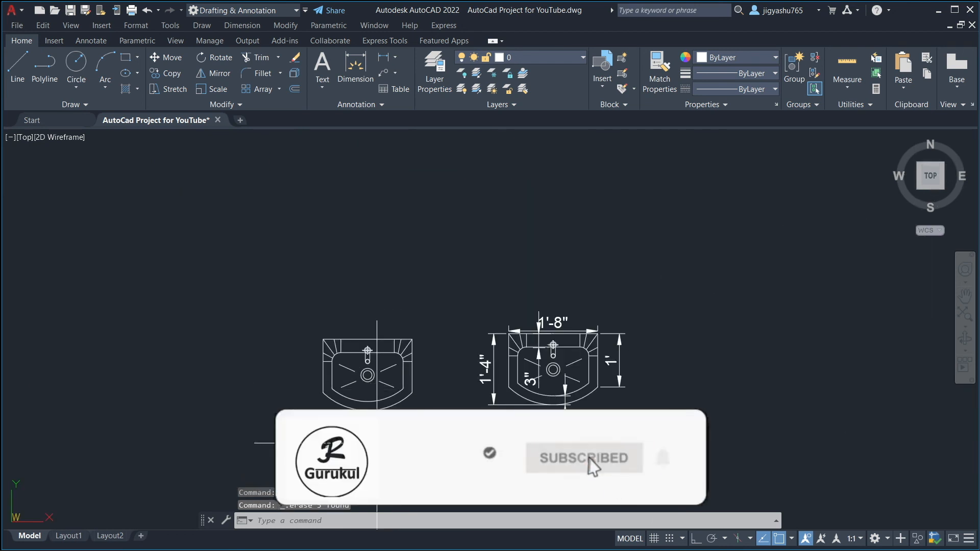
{"action": "scroll", "coordinate": [376, 442], "scroll_direction": "up", "scroll_amount": 4}
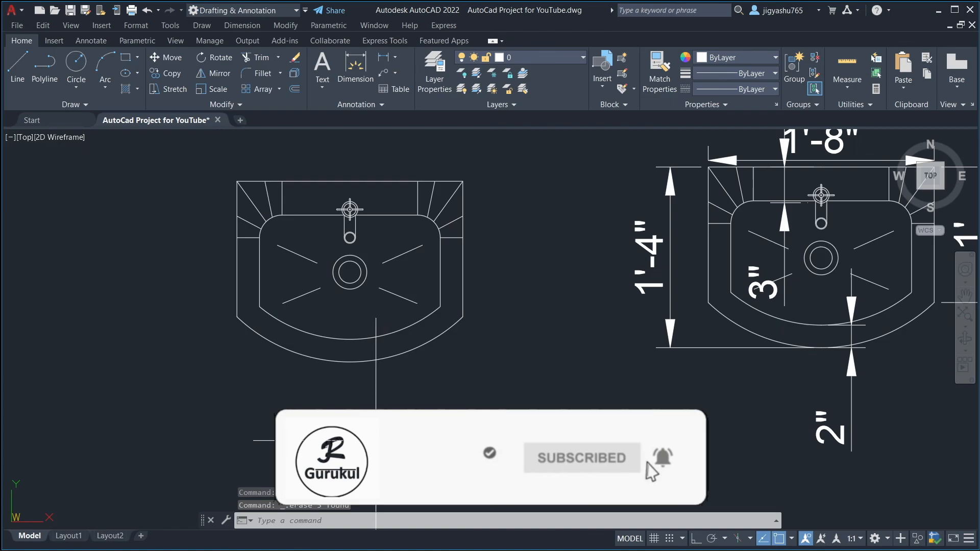